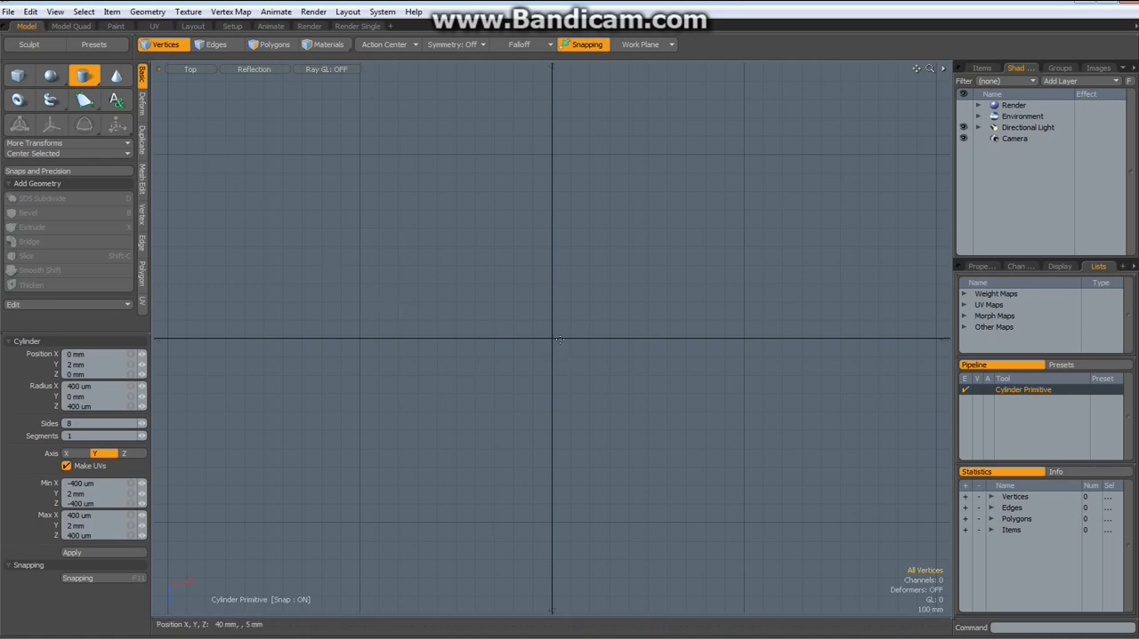
Draw a flat 20-sided cylinder about 200 mm in radius near the origin and set the viewport shading to Advanced OpenGL
{"action": "left_click", "coordinate": [59, 424]}
{"action": "type", "text": "20"}
{"action": "key", "text": "Return"}
{"action": "left_click_drag", "start_coordinate": [550, 339], "coordinate": [587, 339]}
{"action": "left_click", "coordinate": [260, 69]}
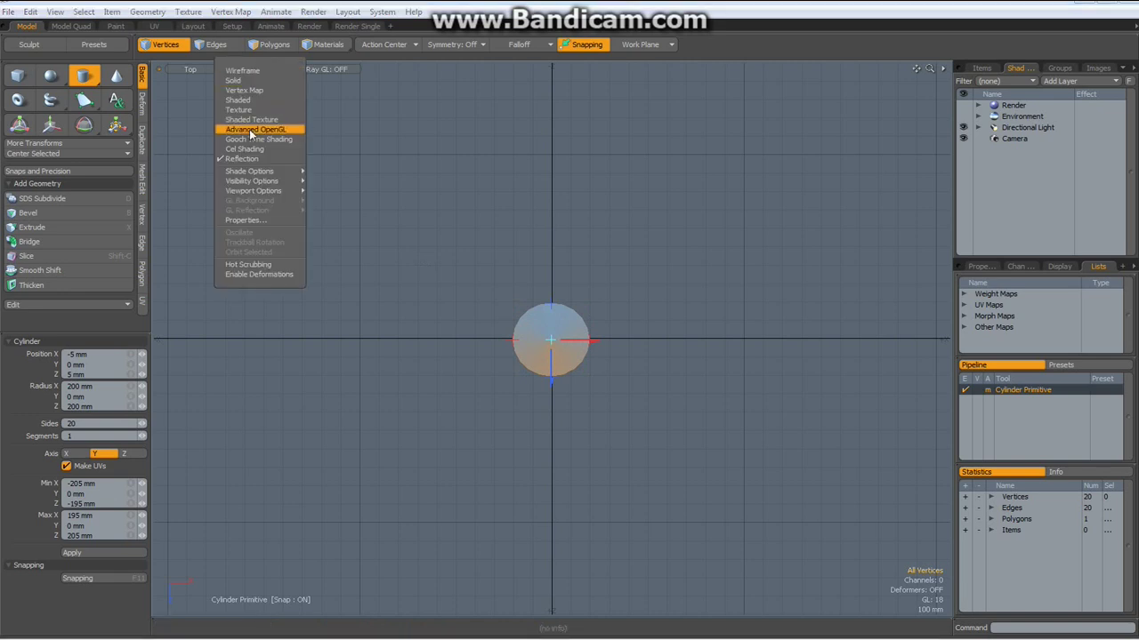
{"action": "left_click", "coordinate": [252, 131]}
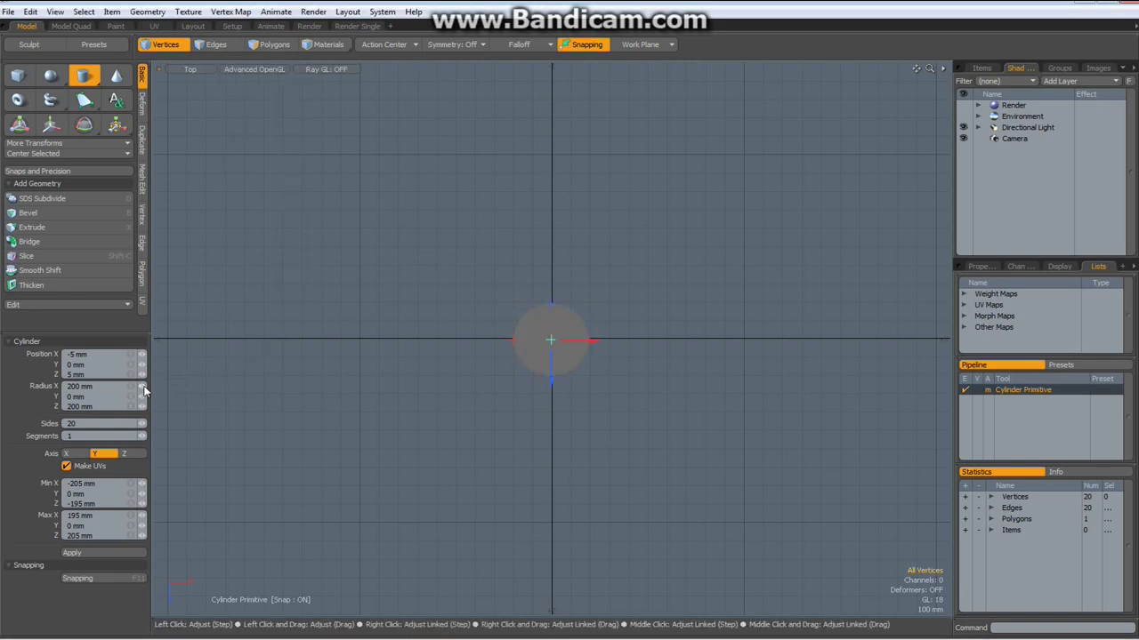
Set the cylinder radius to X 4 mm, Y 1 mm and Z 4 mm, and centre it on all axes
{"action": "left_click", "coordinate": [104, 387]}
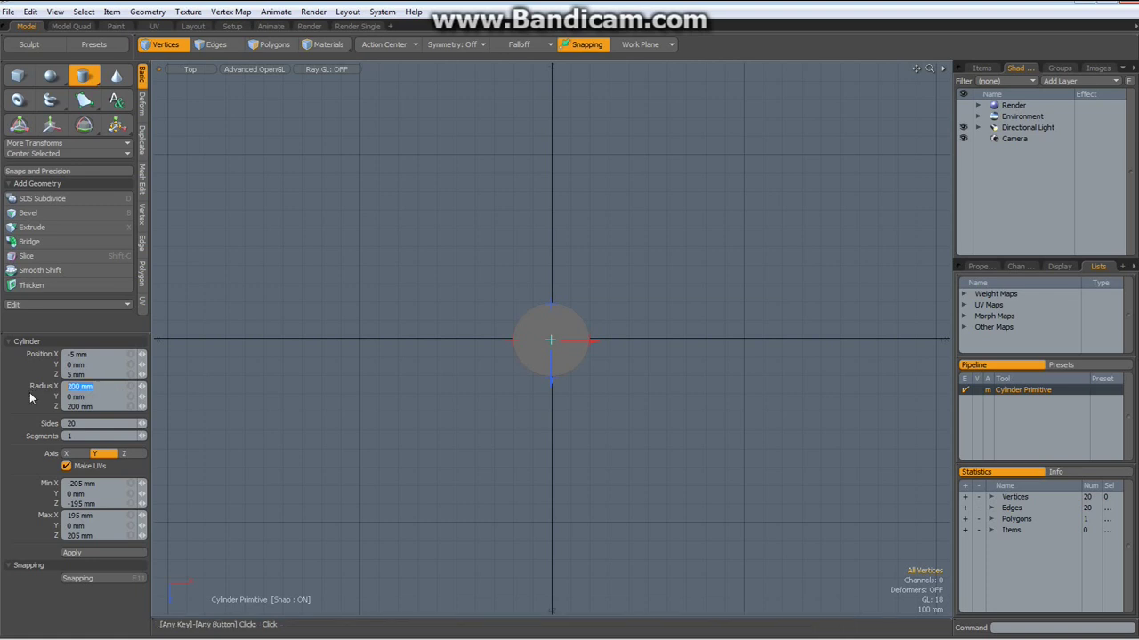
{"action": "key", "text": "Return"}
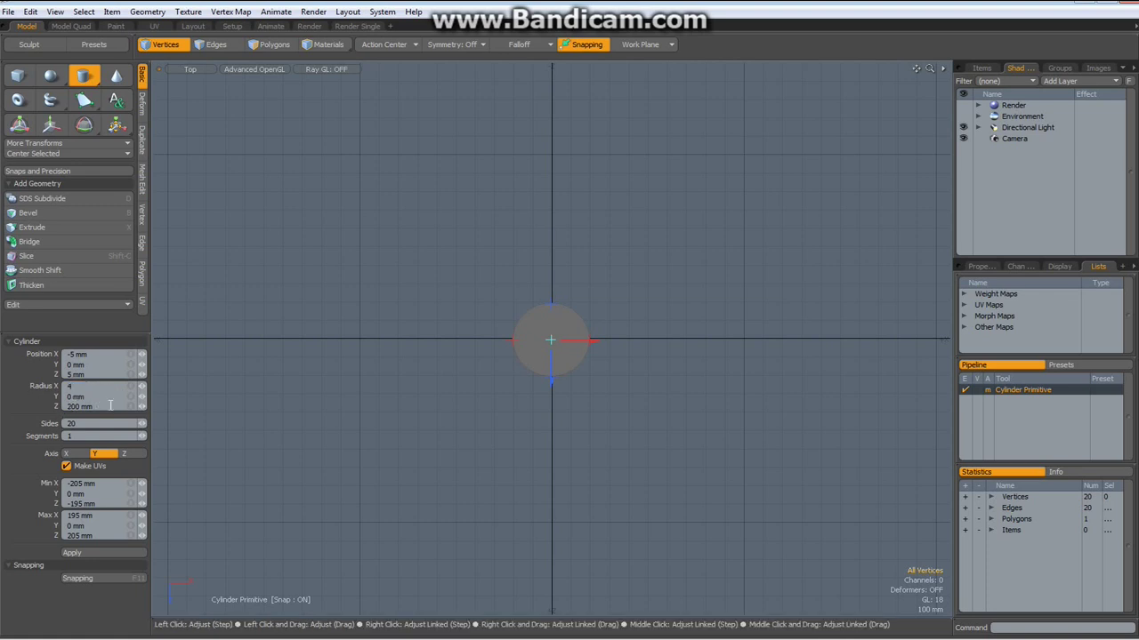
{"action": "left_click", "coordinate": [98, 397]}
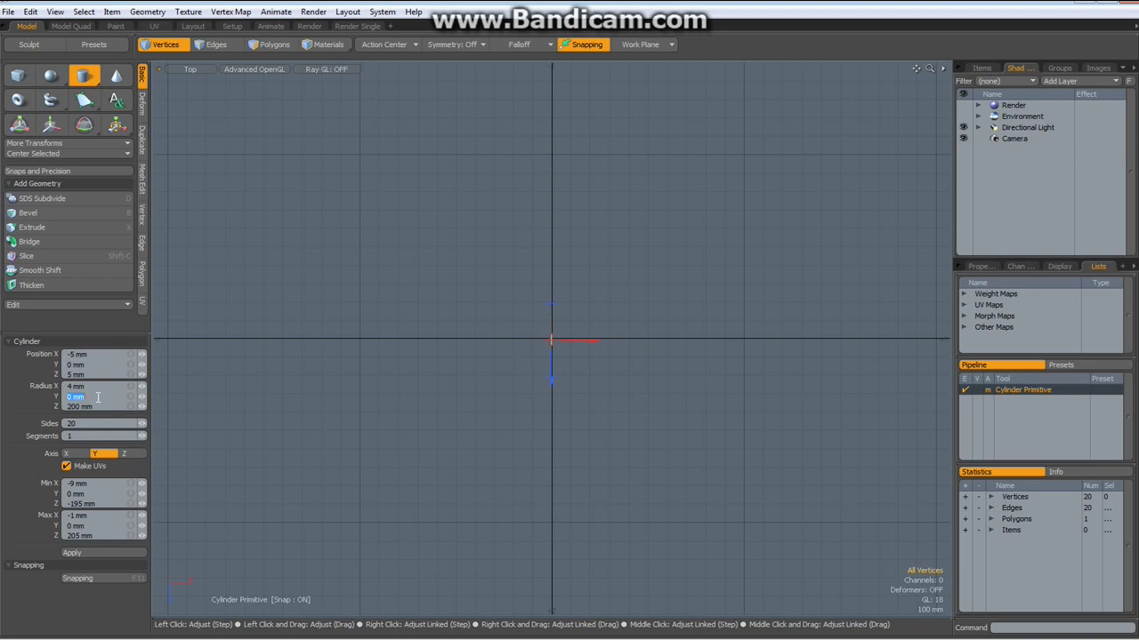
{"action": "left_click", "coordinate": [103, 406]}
{"action": "key", "text": "Return"}
{"action": "left_click", "coordinate": [19, 153]}
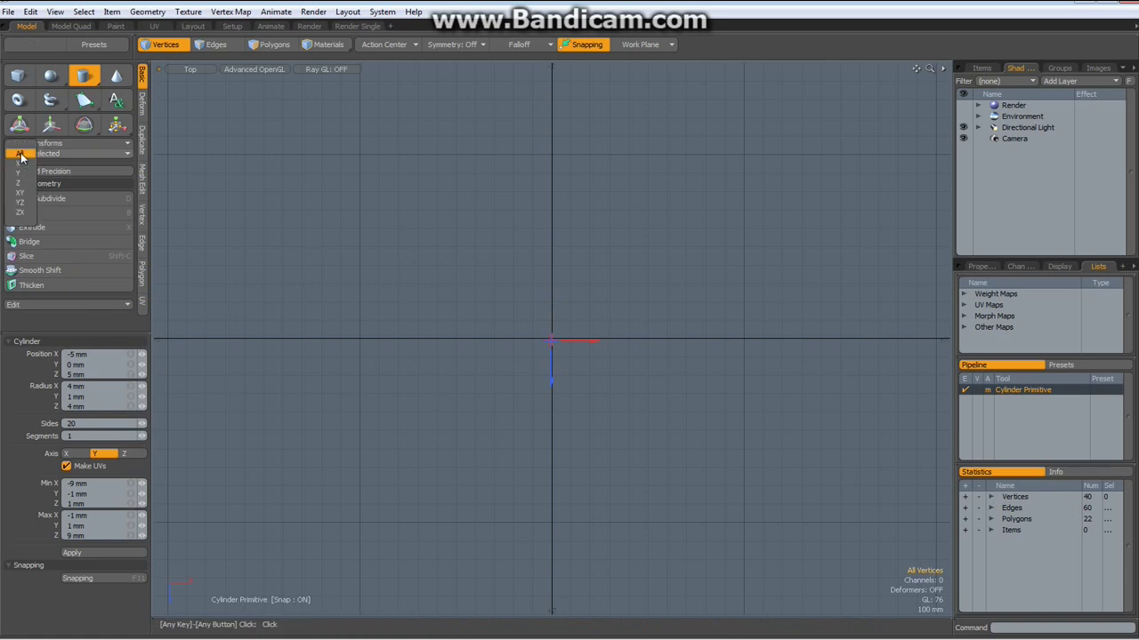
{"action": "left_click", "coordinate": [20, 155]}
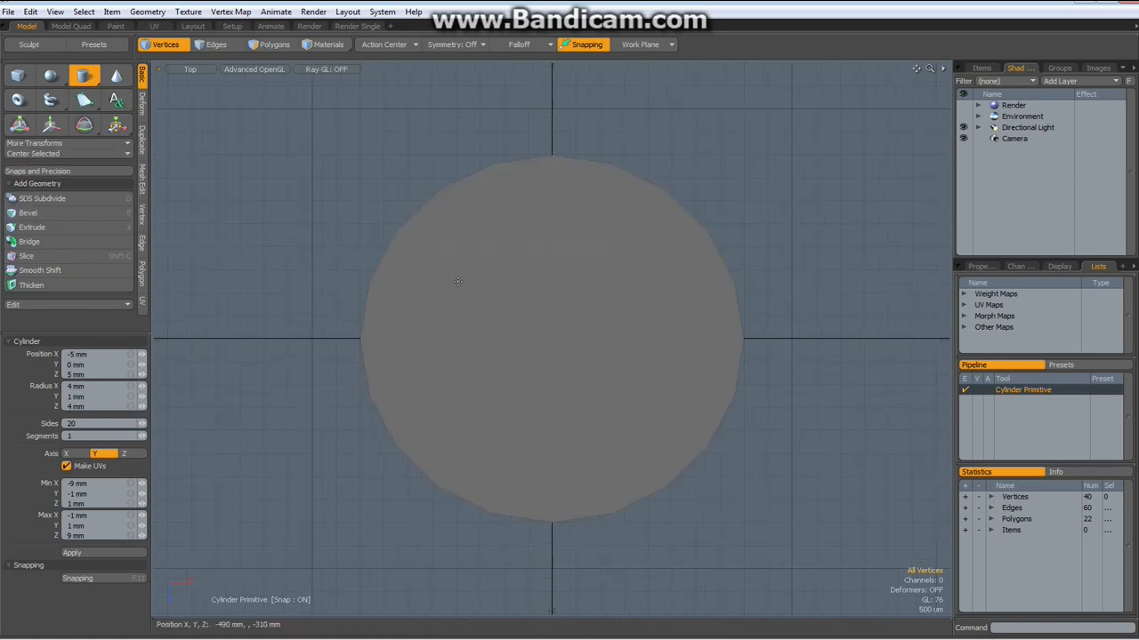
Switch to the perspective view and delete the cylinder's top and bottom cap polygons
{"action": "key", "text": "ctrl+space"}
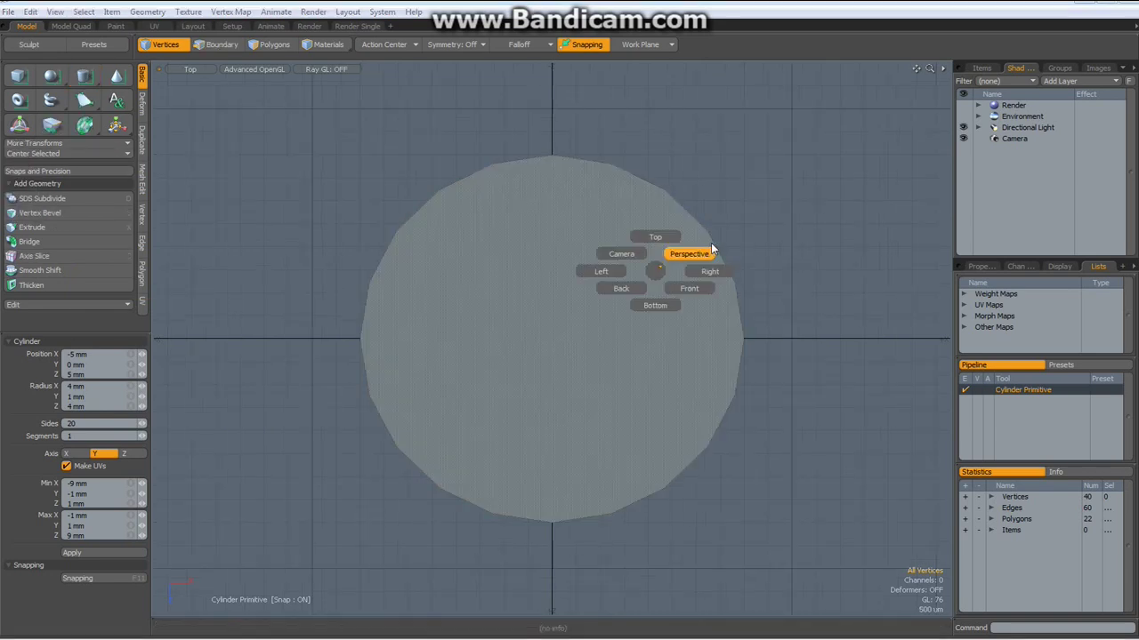
{"action": "left_click", "coordinate": [682, 256]}
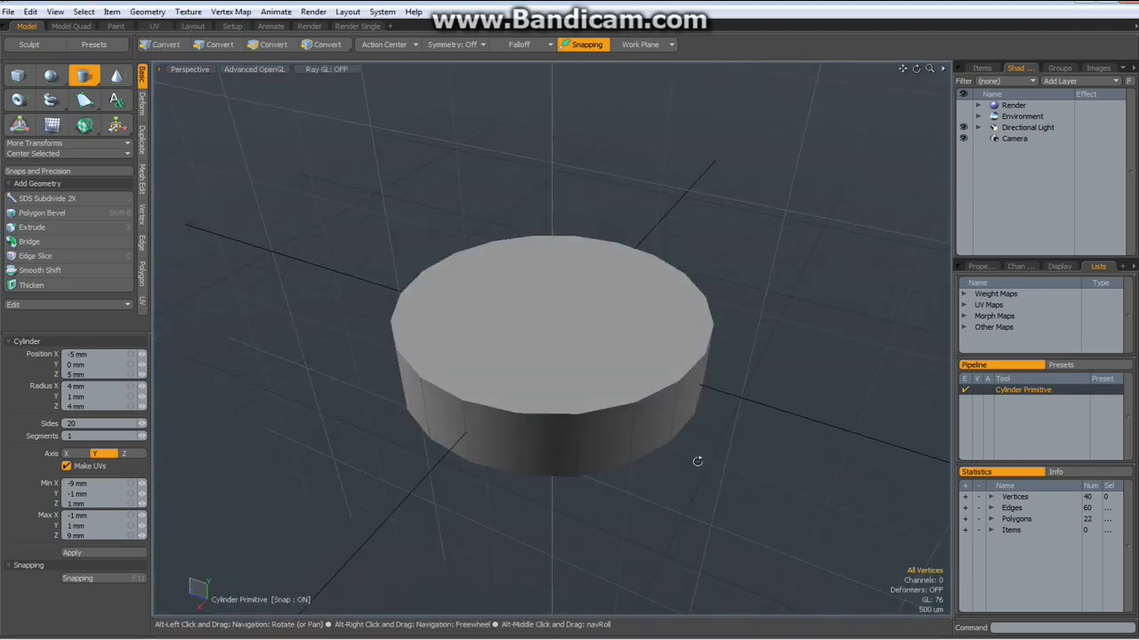
{"action": "key", "text": "3"}
{"action": "left_click", "coordinate": [580, 323]}
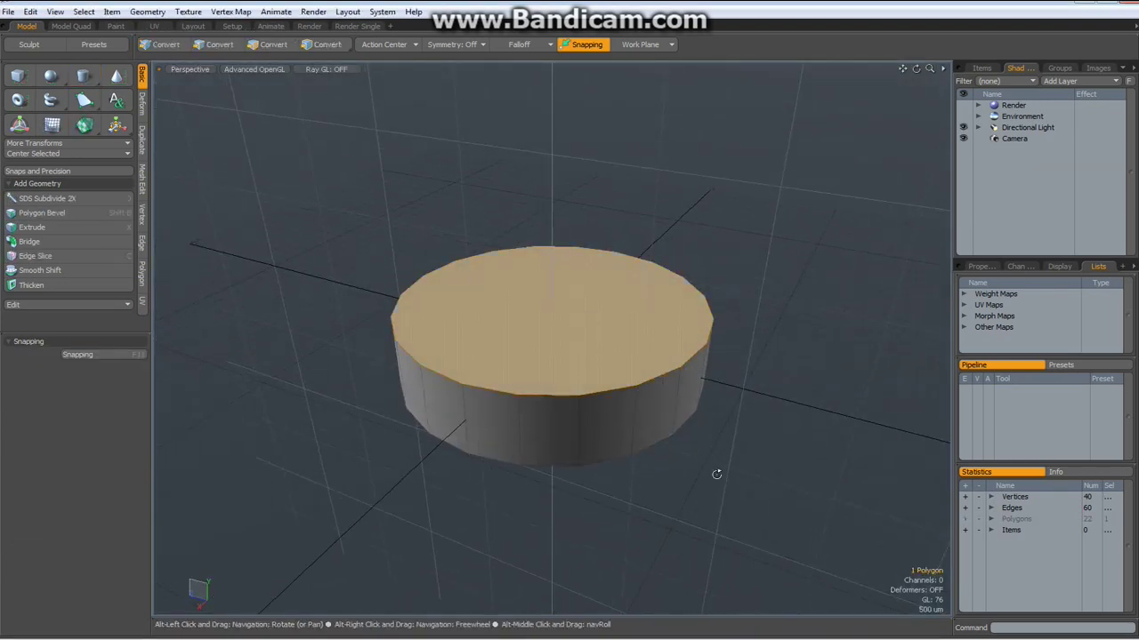
{"action": "left_click_drag", "start_coordinate": [724, 476], "coordinate": [716, 311], "text": "alt"}
{"action": "left_click", "coordinate": [599, 376], "text": "shift"}
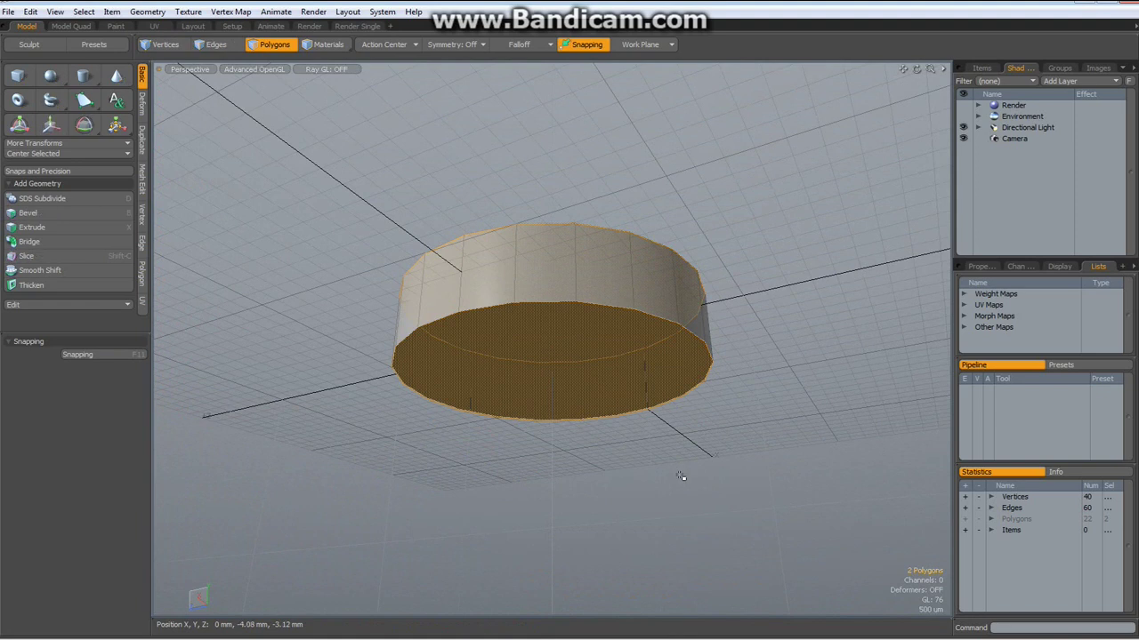
{"action": "key", "text": "Delete"}
Select three groups of three adjacent edges around the ring's upper rim, skipping two edges between groups
{"action": "left_click_drag", "start_coordinate": [635, 472], "coordinate": [581, 437], "text": "alt"}
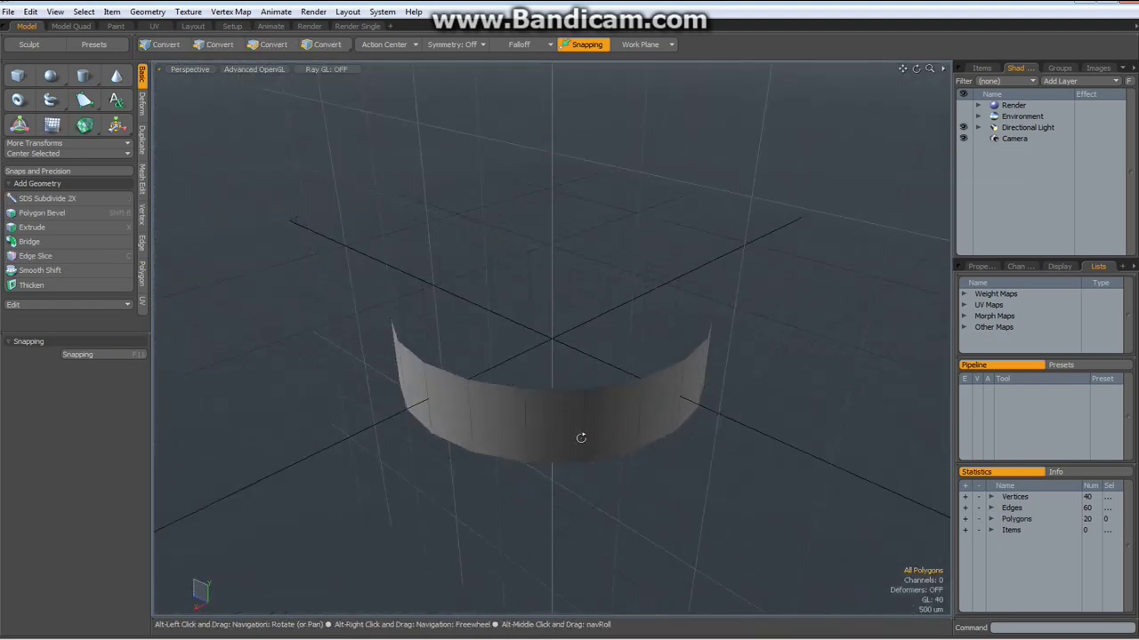
{"action": "scroll", "coordinate": [581, 438], "scroll_direction": "down", "scroll_amount": 3}
{"action": "left_click_drag", "start_coordinate": [598, 382], "coordinate": [507, 402], "text": "alt+shift"}
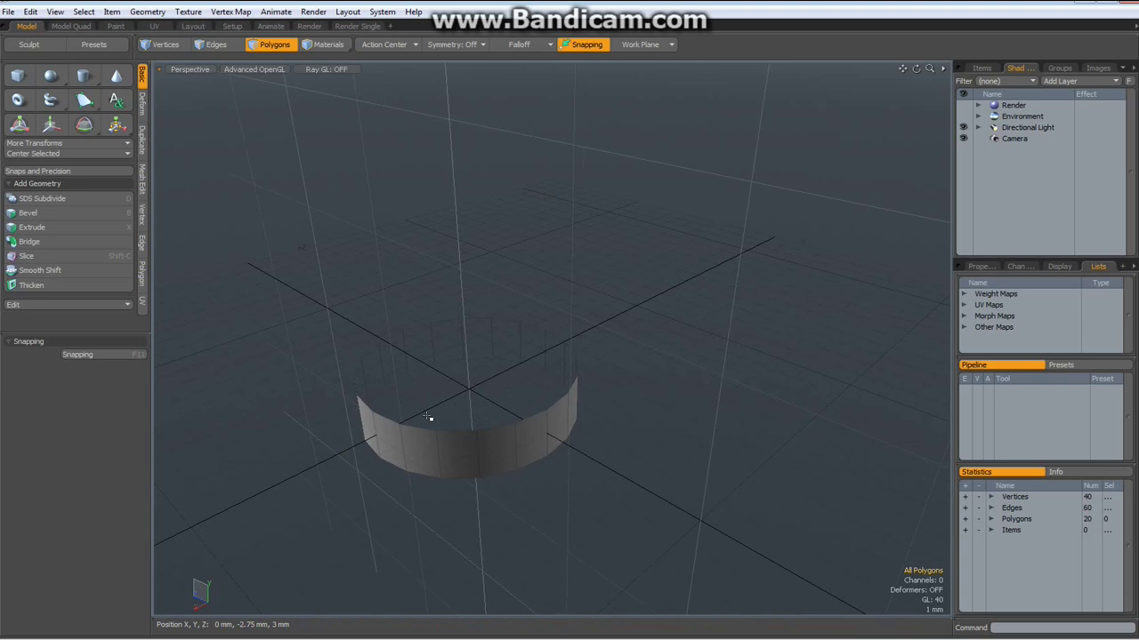
{"action": "key", "text": "2"}
{"action": "left_click", "coordinate": [424, 429]}
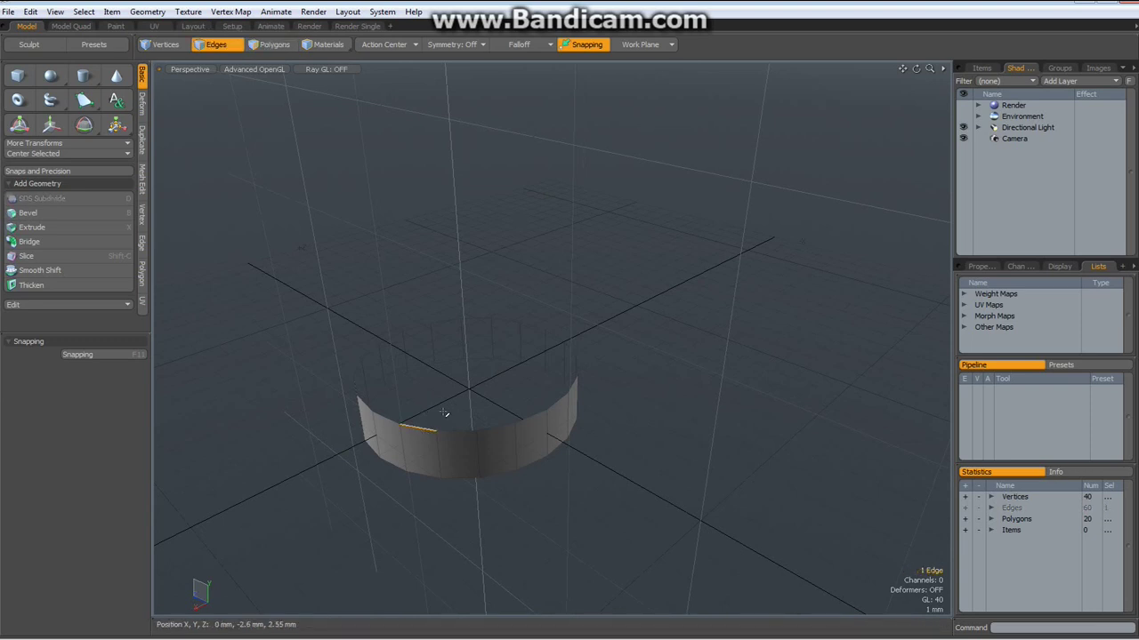
{"action": "left_click", "coordinate": [458, 426], "text": "shift"}
{"action": "left_click", "coordinate": [496, 429], "text": "shift"}
{"action": "left_click_drag", "start_coordinate": [689, 446], "coordinate": [521, 452], "text": "alt"}
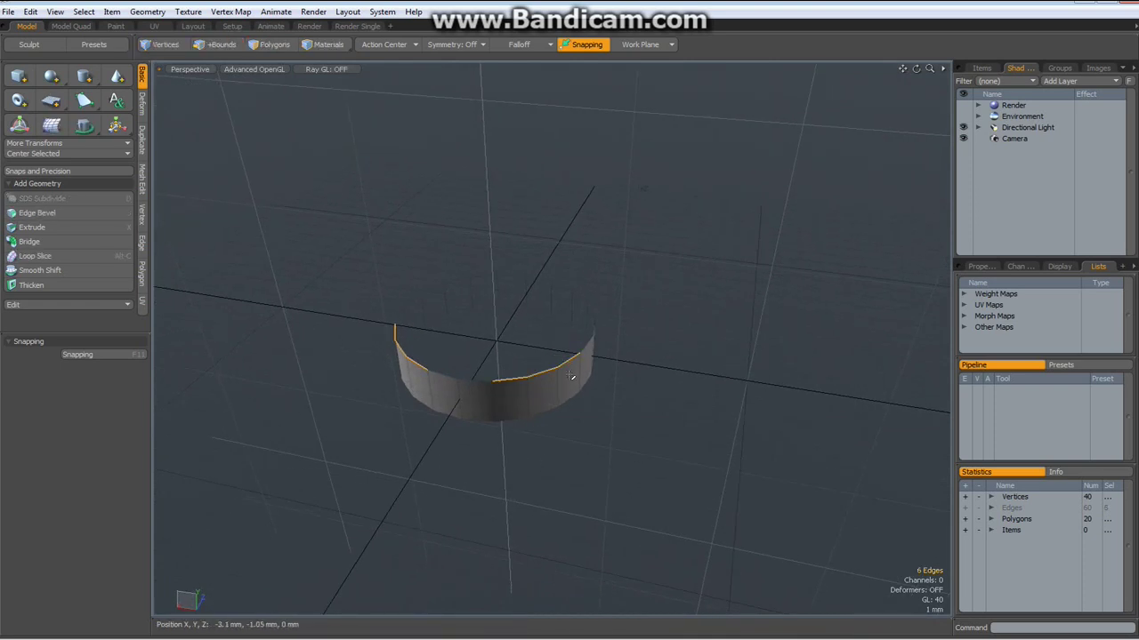
{"action": "left_click_drag", "start_coordinate": [757, 374], "coordinate": [539, 376], "text": "alt"}
{"action": "left_click", "coordinate": [633, 386], "text": "shift"}
{"action": "left_click", "coordinate": [666, 380], "text": "shift"}
{"action": "left_click", "coordinate": [690, 366], "text": "shift"}
Add the fourth group of three upper rim edges and deselect the stray vertical and lower edges
{"action": "left_click_drag", "start_coordinate": [789, 385], "coordinate": [633, 365], "text": "alt"}
{"action": "left_click", "coordinate": [690, 468], "text": "shift"}
{"action": "left_click", "coordinate": [714, 445], "text": "shift"}
{"action": "left_click", "coordinate": [729, 423], "text": "shift"}
{"action": "left_click_drag", "start_coordinate": [729, 422], "coordinate": [740, 439], "text": "shift"}
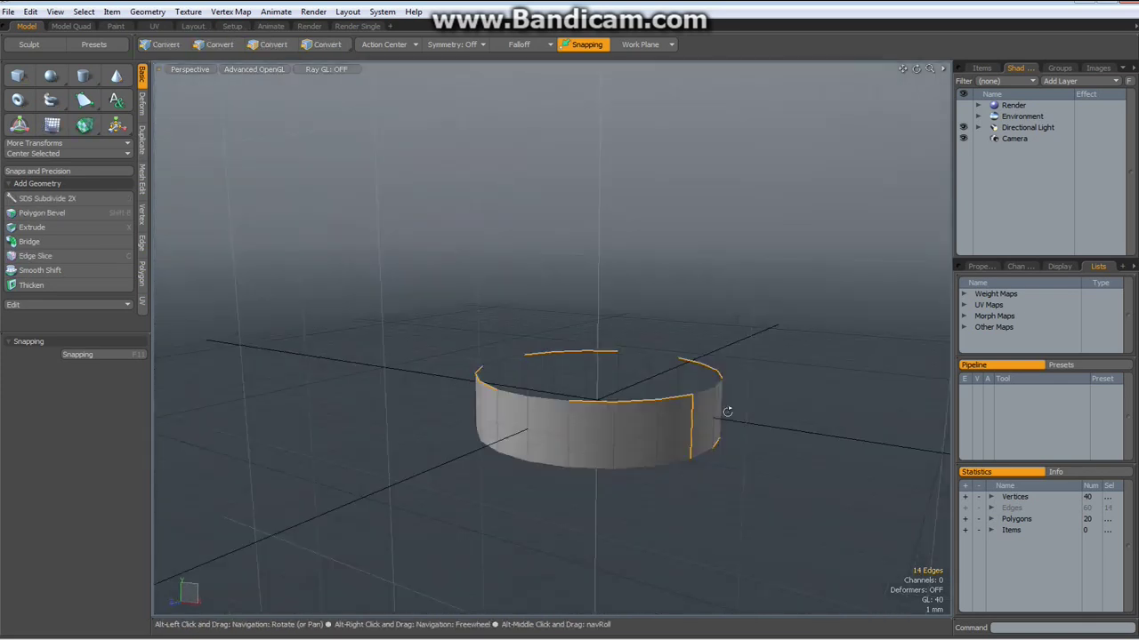
{"action": "left_click_drag", "start_coordinate": [711, 416], "coordinate": [631, 436], "text": "alt"}
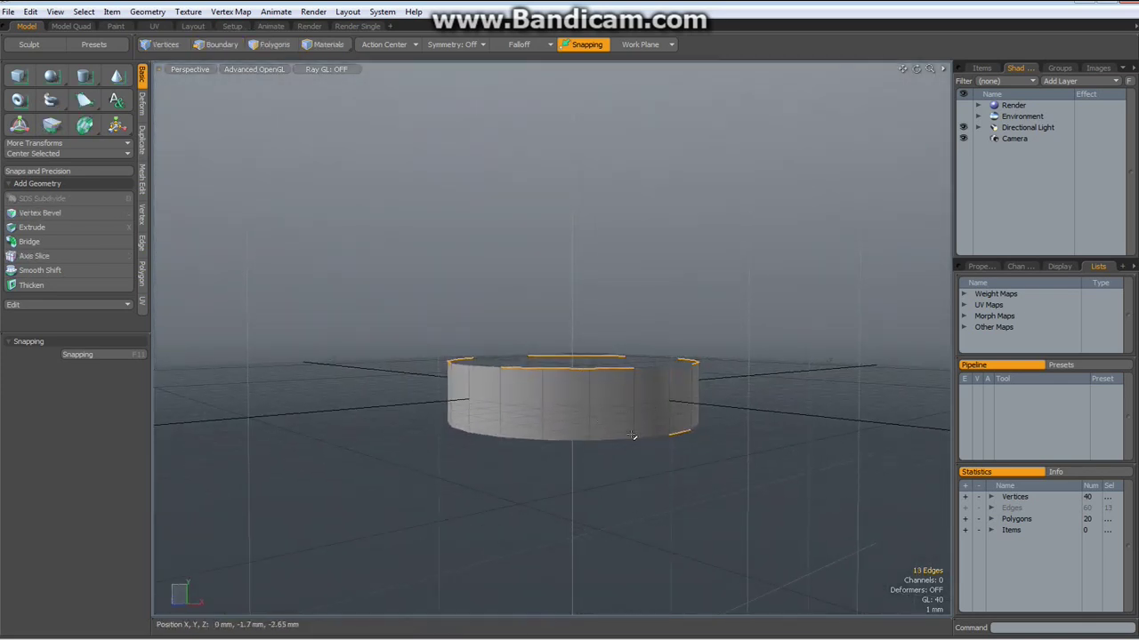
{"action": "left_click", "coordinate": [679, 433], "text": "ctrl"}
{"action": "left_click_drag", "start_coordinate": [735, 379], "coordinate": [748, 456], "text": "alt"}
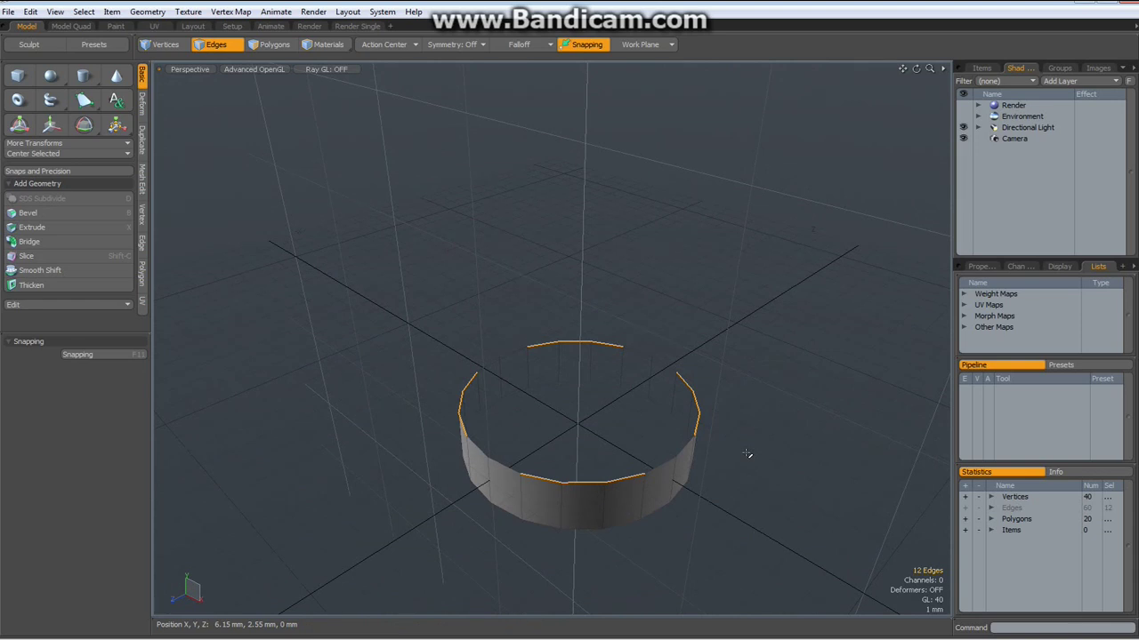
{"action": "left_click_drag", "start_coordinate": [730, 501], "coordinate": [579, 479], "text": "alt"}
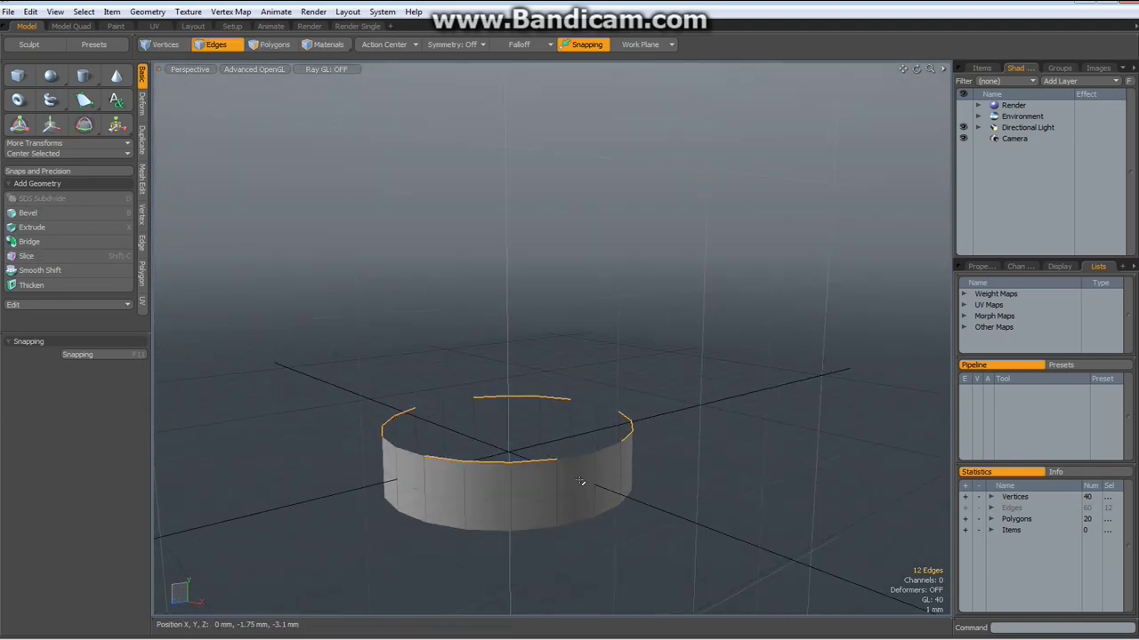
Extend the four selected edge groups straight up by about 5.1 mm with Edge Extend
{"action": "key", "text": "shift+x"}
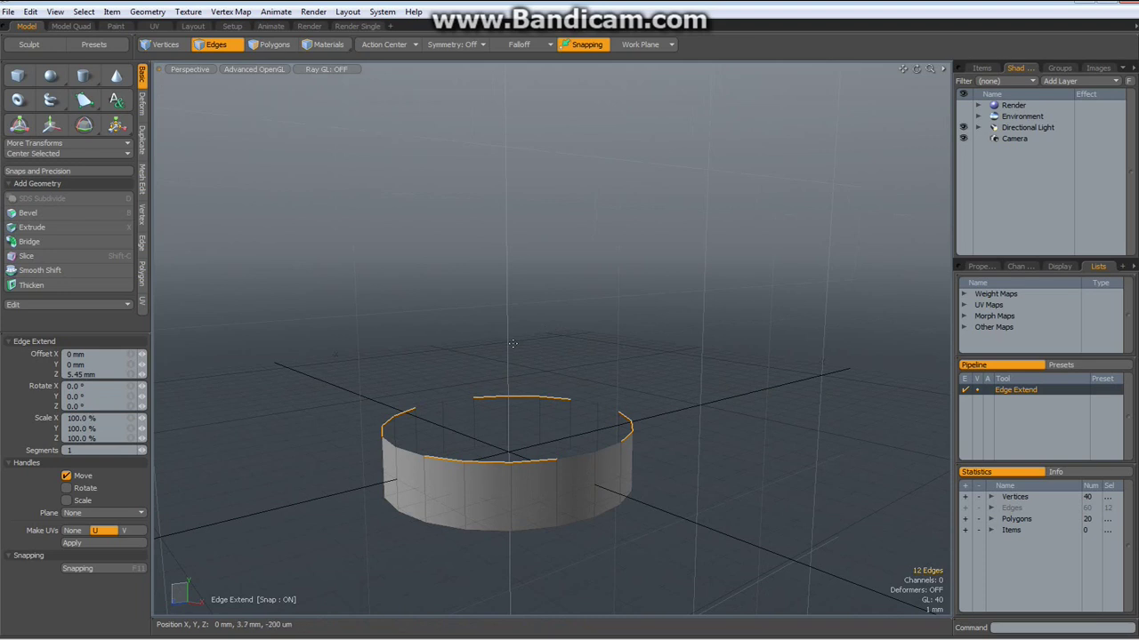
{"action": "left_click", "coordinate": [516, 341]}
{"action": "left_click_drag", "start_coordinate": [508, 362], "coordinate": [506, 201]}
Extend the top edges of the four strips upward a second time by about 6.55 mm
{"action": "left_click_drag", "start_coordinate": [739, 394], "coordinate": [724, 540], "text": "alt+shift"}
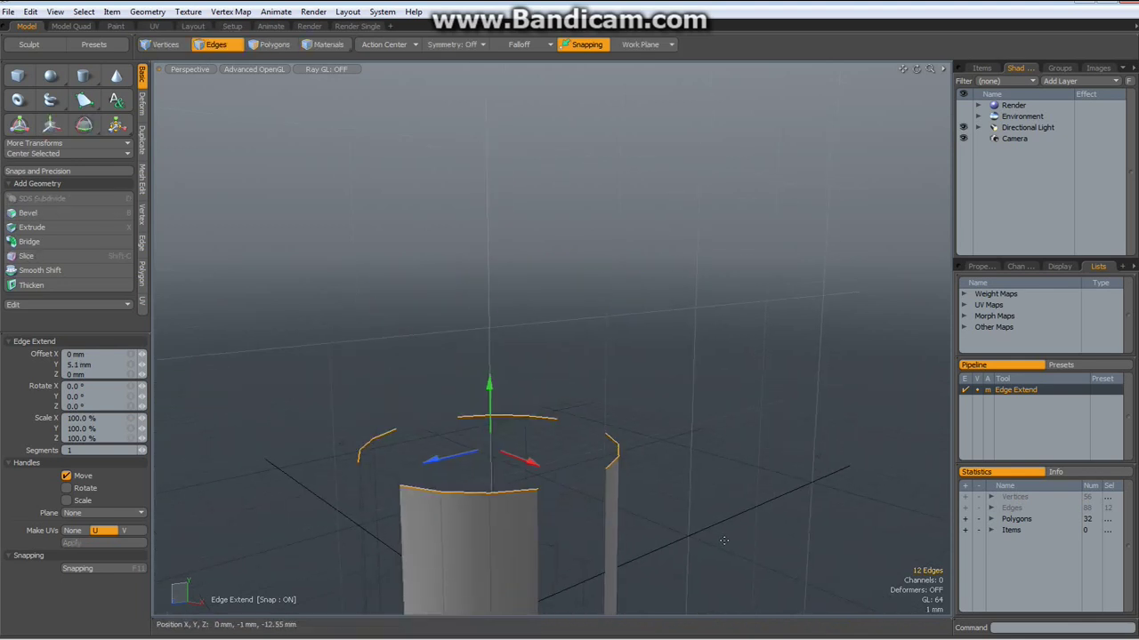
{"action": "left_click", "coordinate": [724, 541]}
{"action": "left_click_drag", "start_coordinate": [488, 395], "coordinate": [487, 182]}
{"action": "scroll", "coordinate": [653, 330], "scroll_direction": "down", "scroll_amount": 4}
{"action": "scroll", "coordinate": [656, 334], "scroll_direction": "up", "scroll_amount": 2}
{"action": "left_click_drag", "start_coordinate": [658, 336], "coordinate": [617, 399], "text": "alt"}
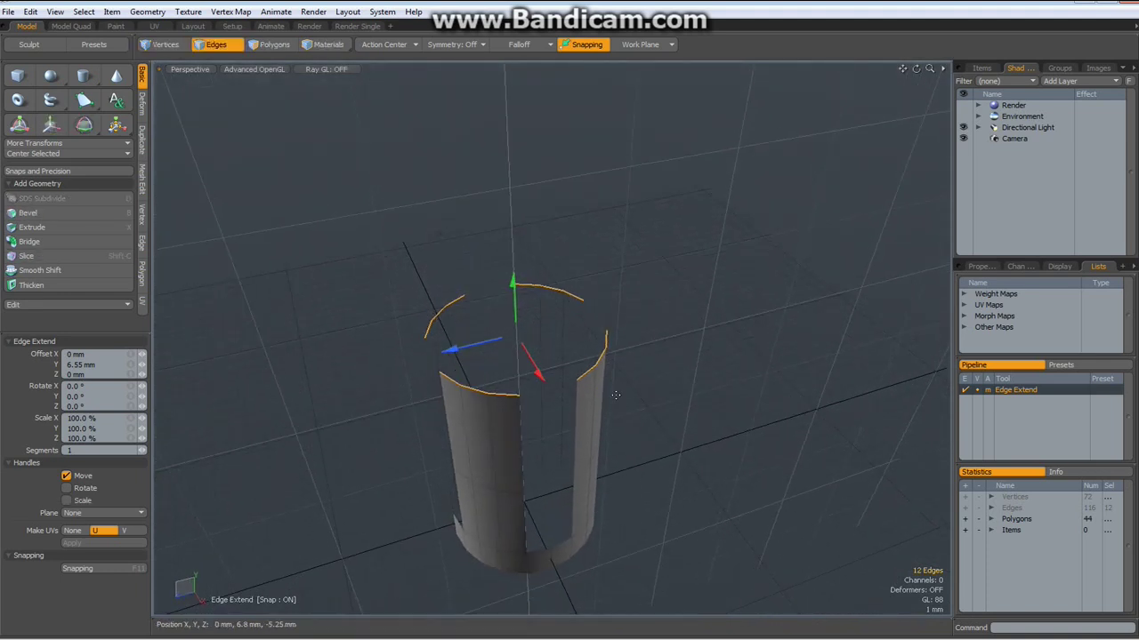
Scale the topmost edges of the strips inward to 16% in X and Z to form tapered tips
{"action": "key", "text": "y"}
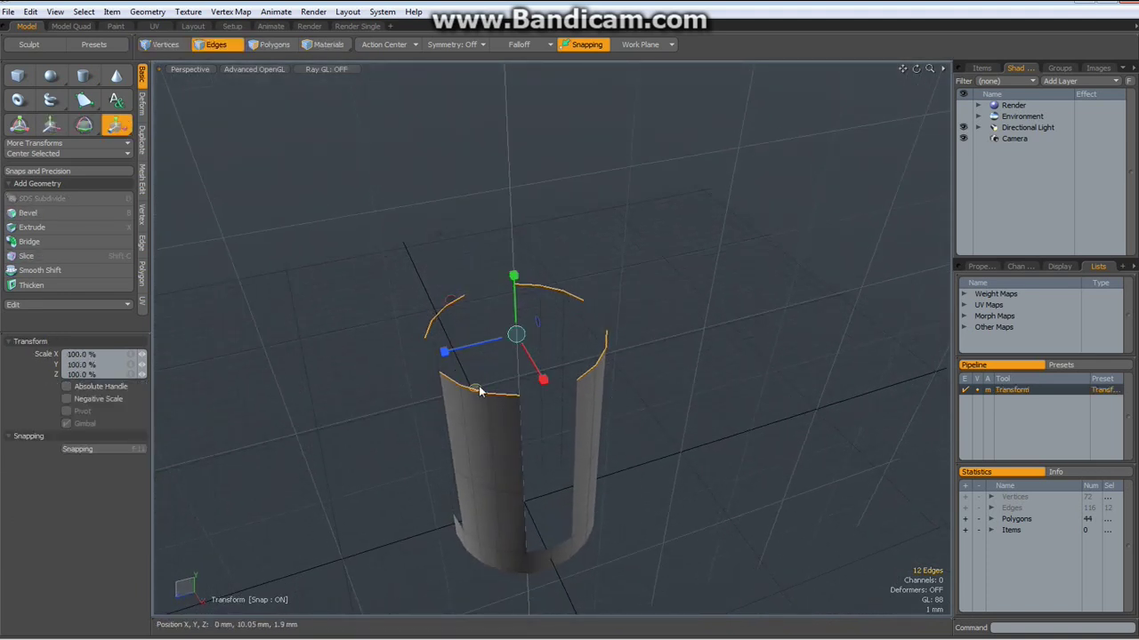
{"action": "left_click_drag", "start_coordinate": [475, 388], "coordinate": [400, 388]}
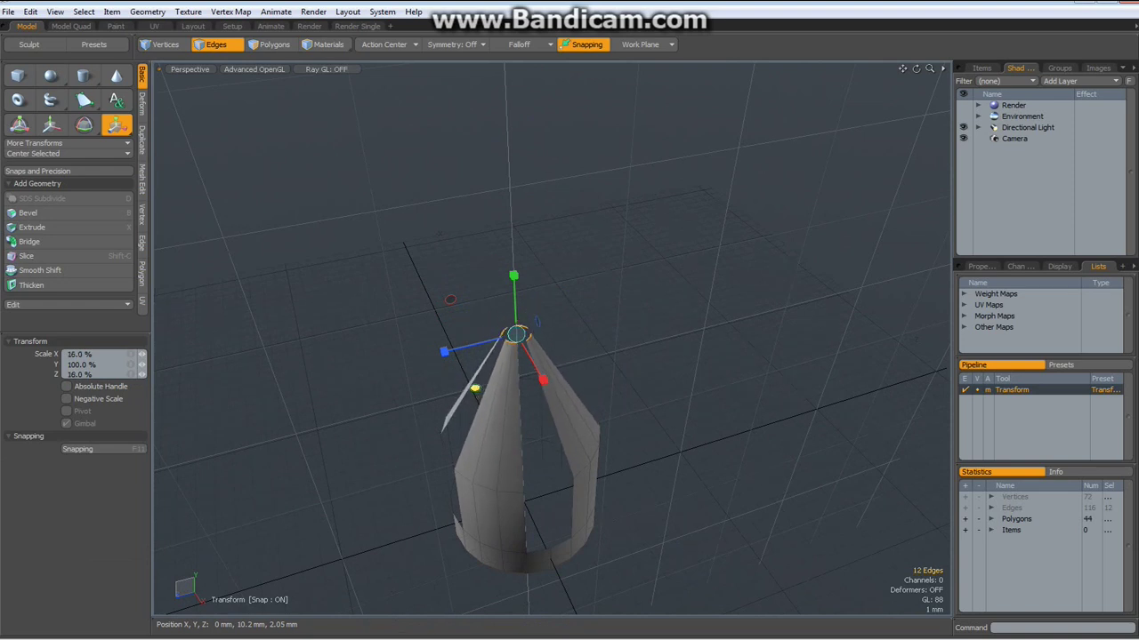
{"action": "left_click_drag", "start_coordinate": [476, 389], "coordinate": [514, 409], "text": "alt"}
{"action": "scroll", "coordinate": [538, 338], "scroll_direction": "up", "scroll_amount": 4}
{"action": "left_click_drag", "start_coordinate": [557, 251], "coordinate": [554, 211], "text": "alt"}
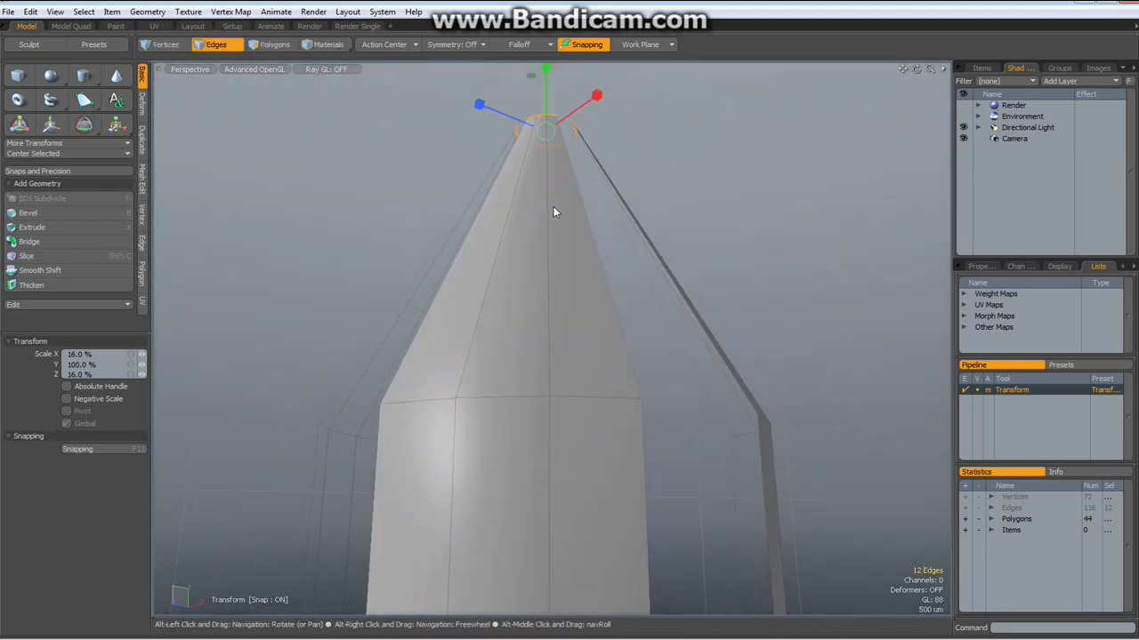
{"action": "scroll", "coordinate": [538, 388], "scroll_direction": "down", "scroll_amount": 5}
{"action": "left_click_drag", "start_coordinate": [538, 388], "coordinate": [546, 454], "text": "alt"}
{"action": "key", "text": "q"}
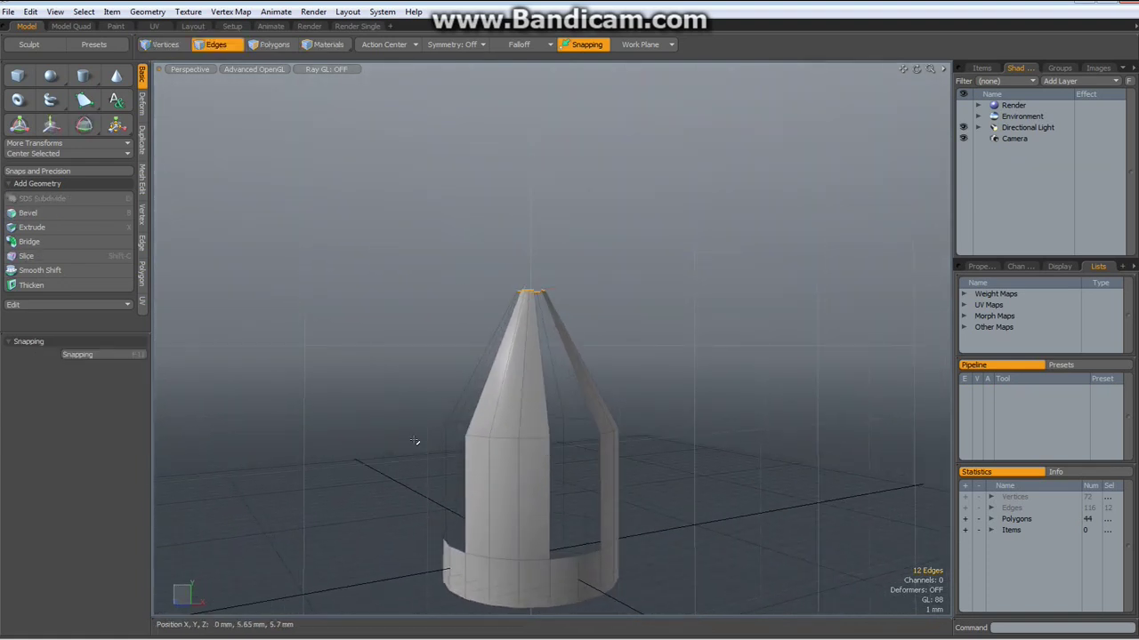
Select the strips' middle edge row, set the action center to Local, and scale each group to 41.5% in X
{"action": "left_click_drag", "start_coordinate": [387, 373], "coordinate": [745, 493]}
{"action": "left_click", "coordinate": [382, 43]}
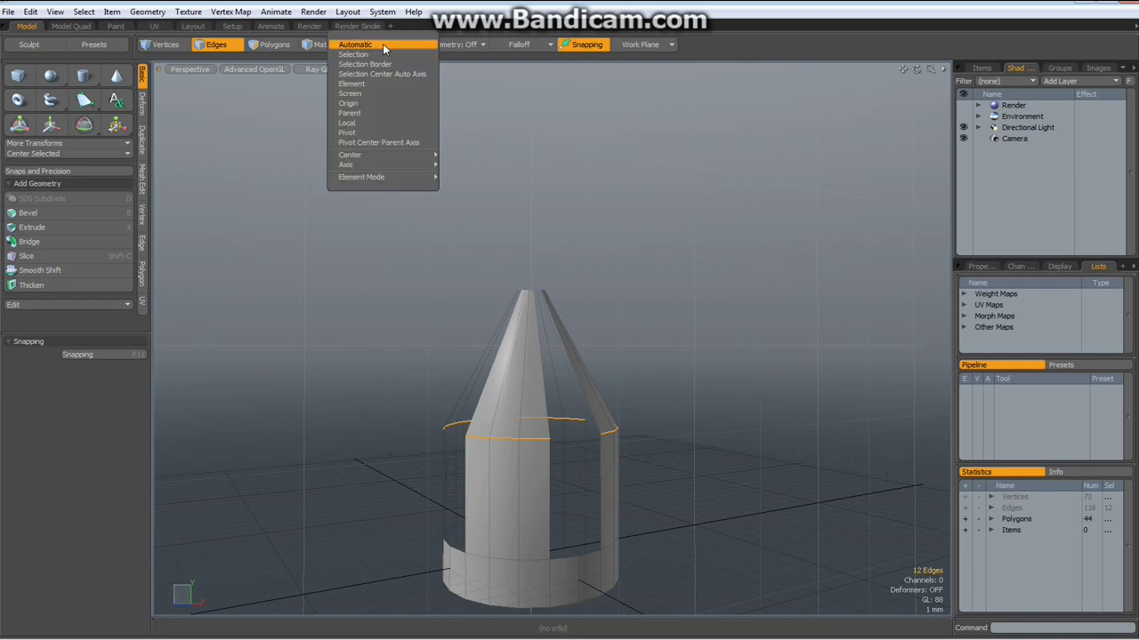
{"action": "left_click", "coordinate": [370, 122]}
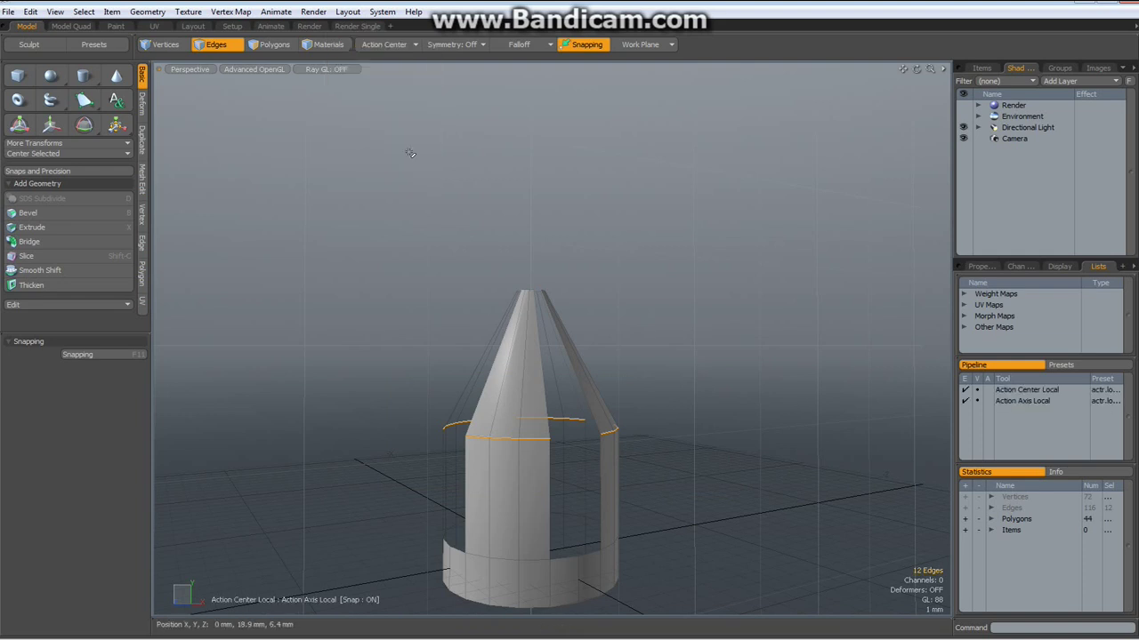
{"action": "key", "text": "r"}
{"action": "left_click_drag", "start_coordinate": [435, 494], "coordinate": [654, 517], "text": "alt"}
{"action": "key", "text": "2"}
{"action": "left_click_drag", "start_coordinate": [693, 443], "coordinate": [651, 442]}
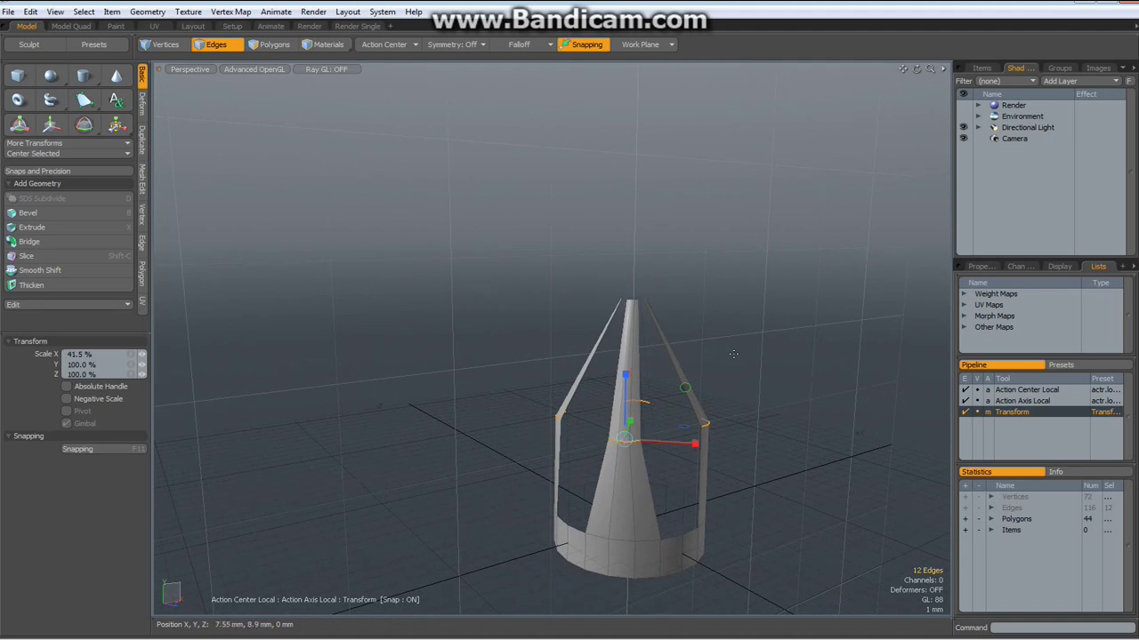
Flatten each middle edge group in the top view by scaling it to 0% along its local Y axis
{"action": "key", "text": "KP_1"}
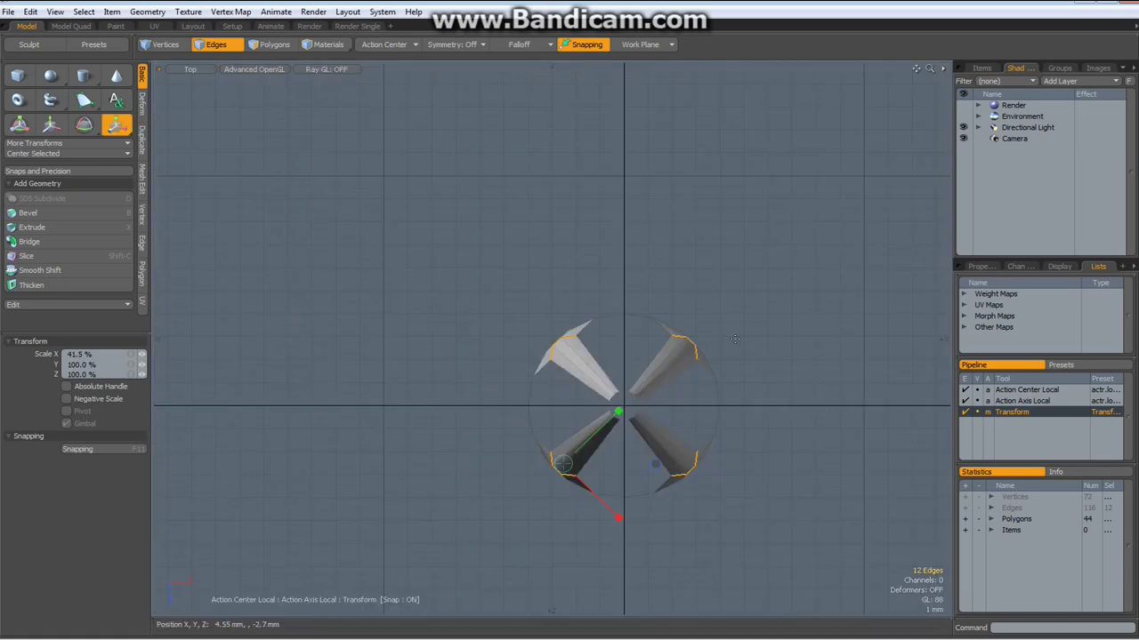
{"action": "left_click_drag", "start_coordinate": [638, 361], "coordinate": [490, 376], "text": "alt"}
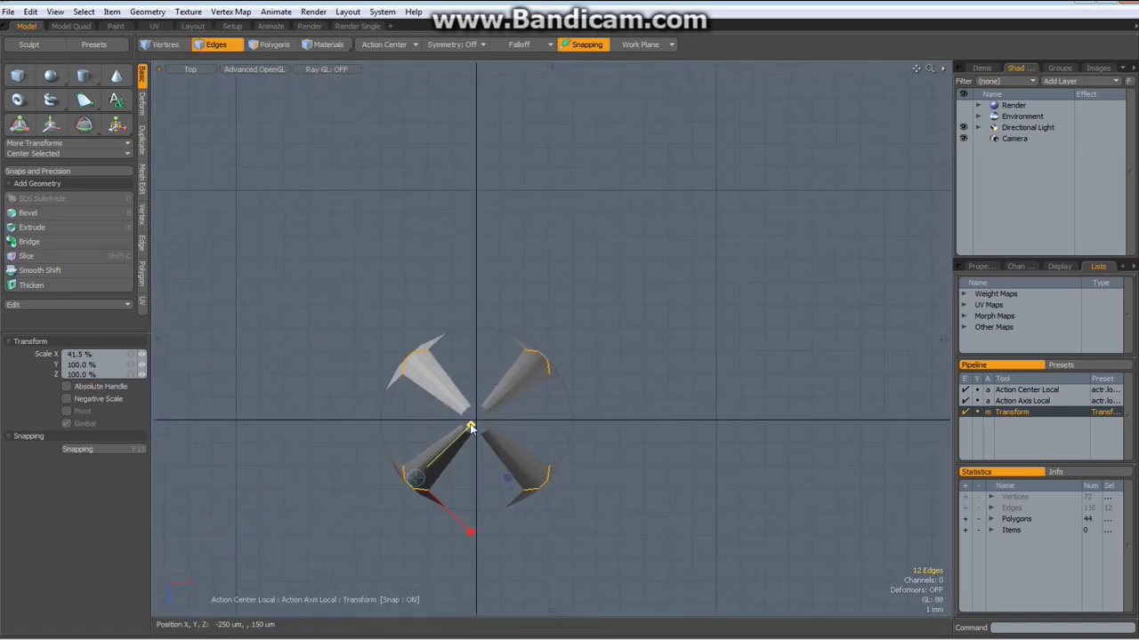
{"action": "left_click_drag", "start_coordinate": [469, 427], "coordinate": [414, 478]}
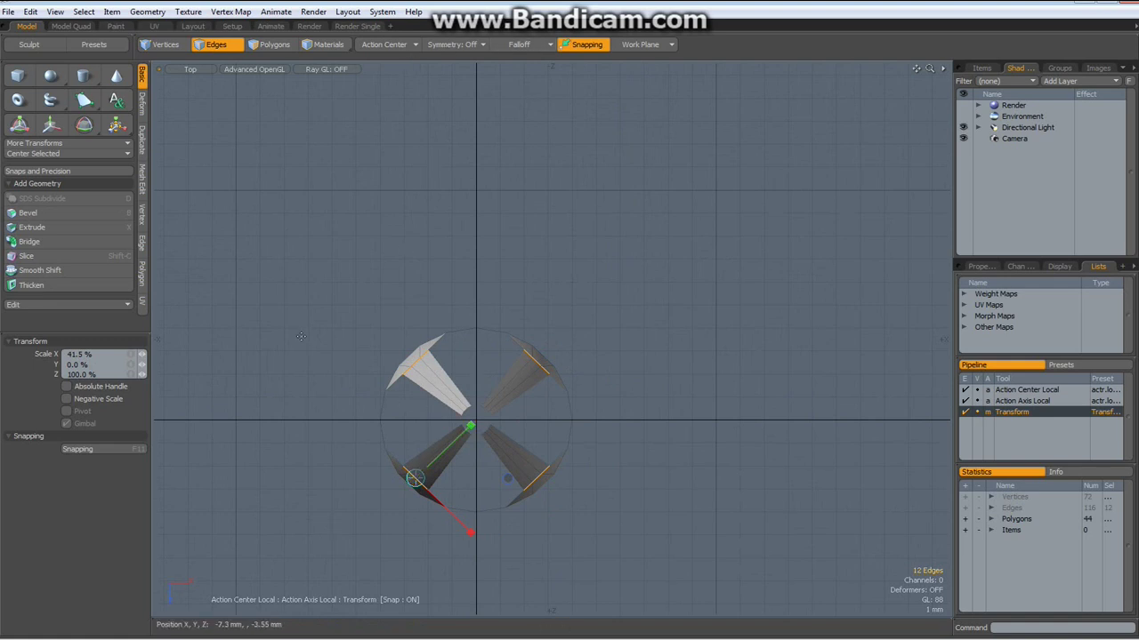
Set the action center to Automatic and scale the middle edges outward to about 109% in X and Z
{"action": "left_click", "coordinate": [388, 50]}
{"action": "left_click", "coordinate": [389, 46]}
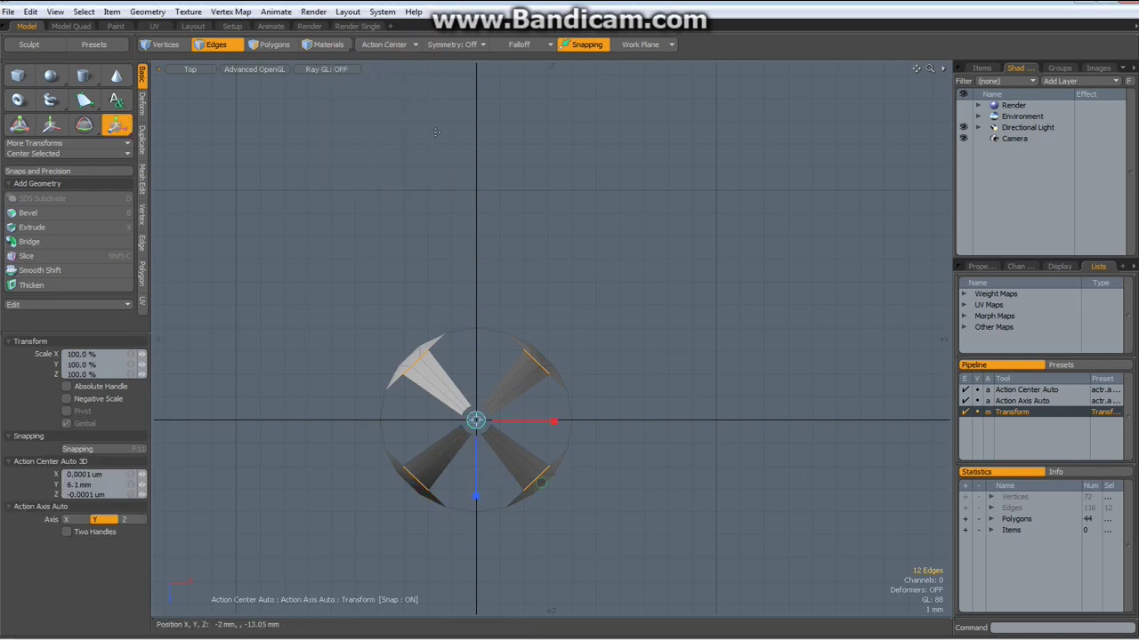
{"action": "left_click_drag", "start_coordinate": [541, 483], "coordinate": [541, 483]}
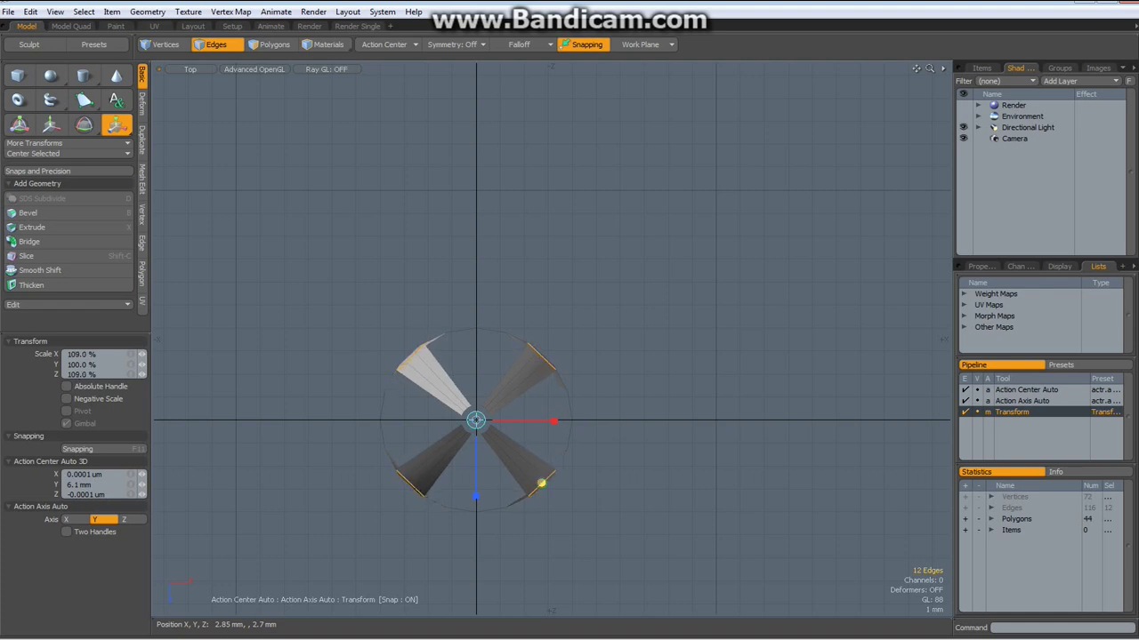
{"action": "left_click_drag", "start_coordinate": [541, 483], "coordinate": [541, 483]}
{"action": "key", "text": "space"}
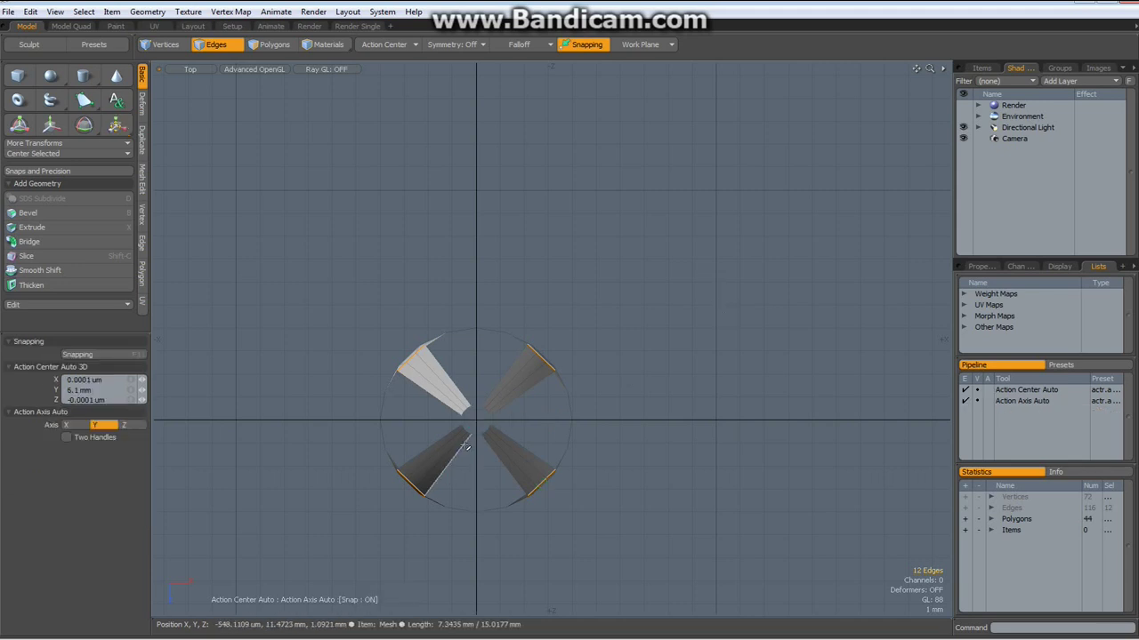
Create a flat cylinder disc centered between the prong tips in the top view, with a 500 um radius in X and Z
{"action": "scroll", "coordinate": [470, 434], "scroll_direction": "up", "scroll_amount": 8}
{"action": "left_click_drag", "start_coordinate": [490, 378], "coordinate": [497, 351], "text": "alt"}
{"action": "scroll", "coordinate": [495, 350], "scroll_direction": "up", "scroll_amount": 3}
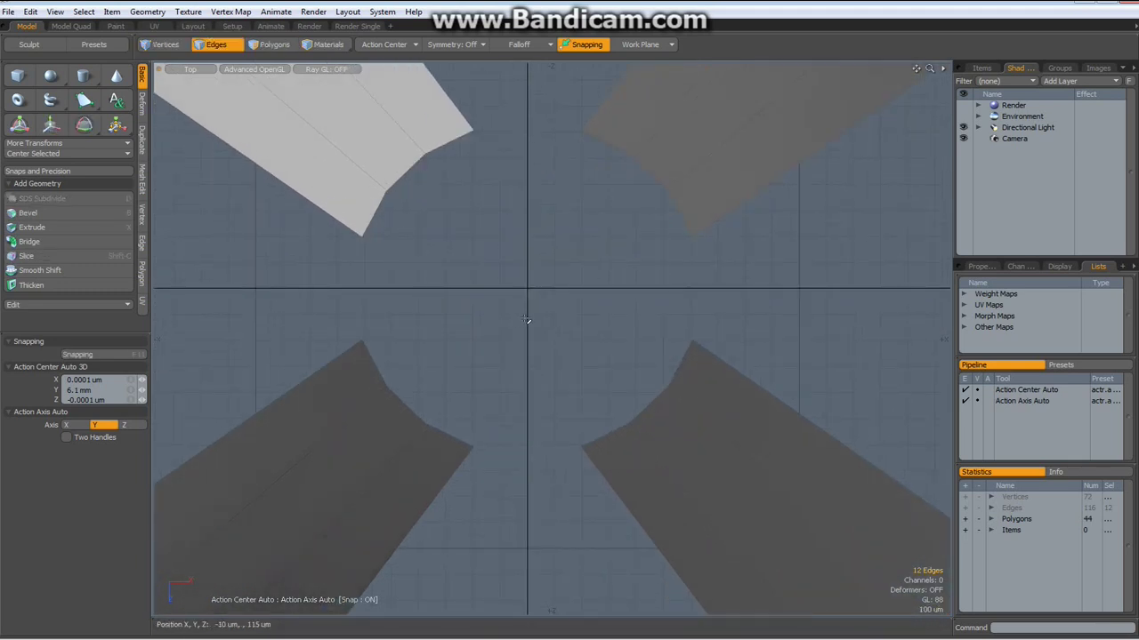
{"action": "left_click_drag", "start_coordinate": [527, 304], "coordinate": [531, 328], "text": "alt"}
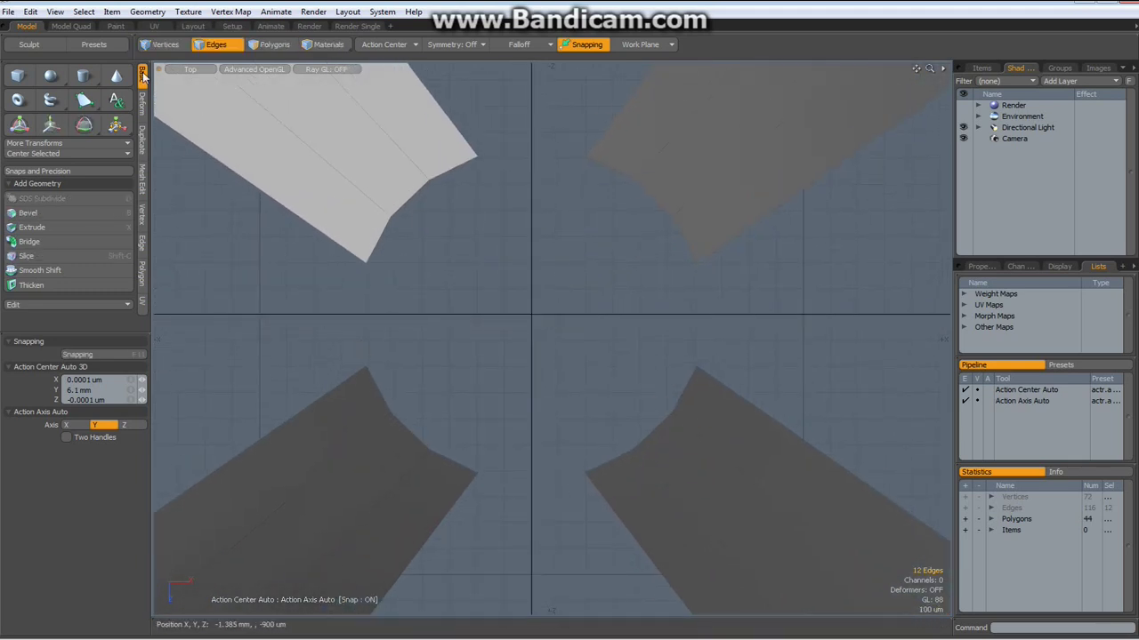
{"action": "left_click", "coordinate": [84, 75]}
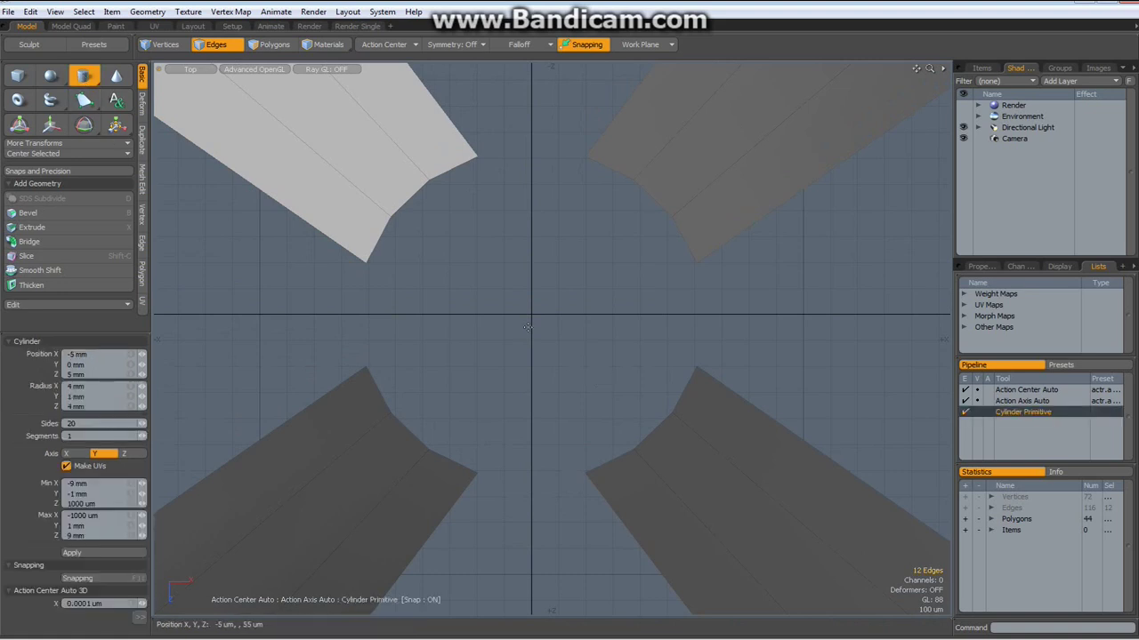
{"action": "left_click_drag", "start_coordinate": [527, 311], "coordinate": [655, 199]}
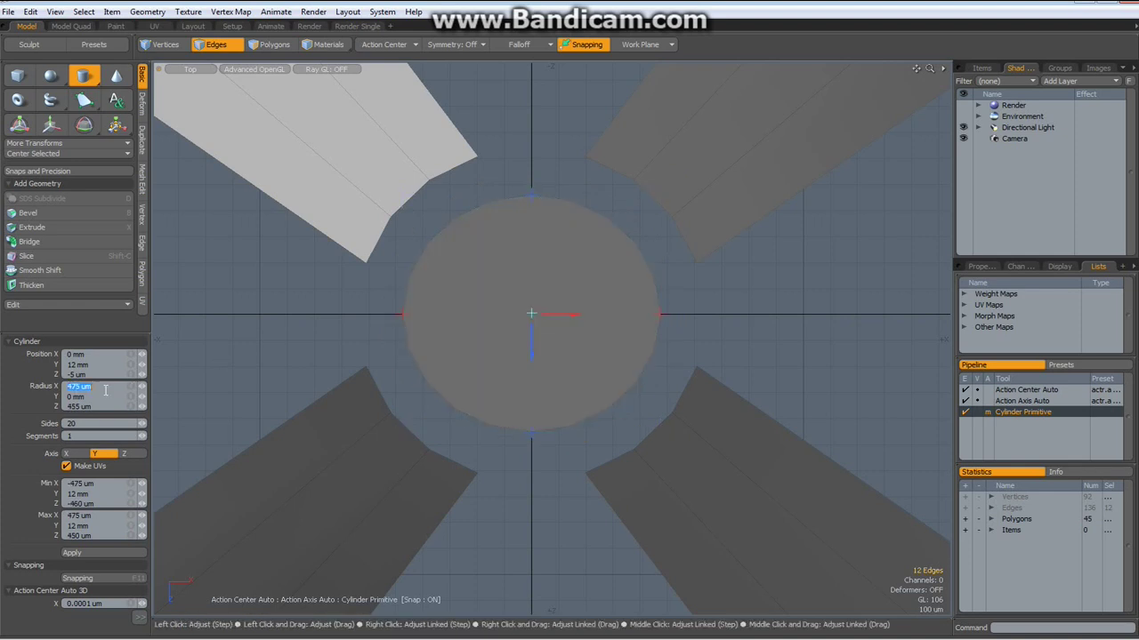
{"action": "key", "text": "Tab"}
{"action": "key", "text": "Tab"}
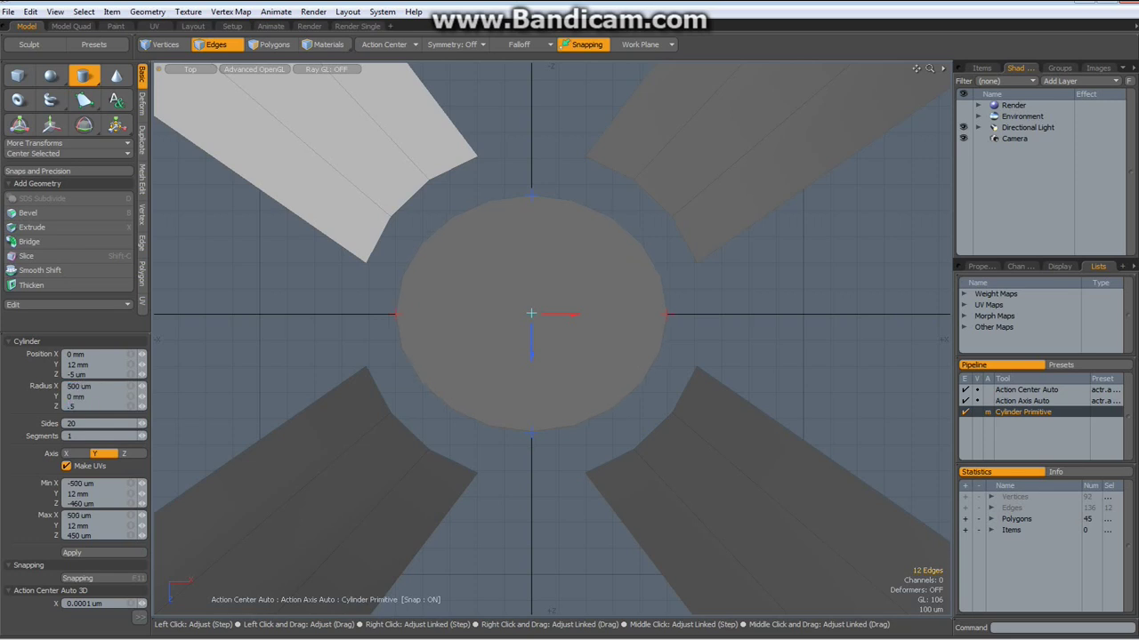
{"action": "type", "text": "500"}
{"action": "key", "text": "Return"}
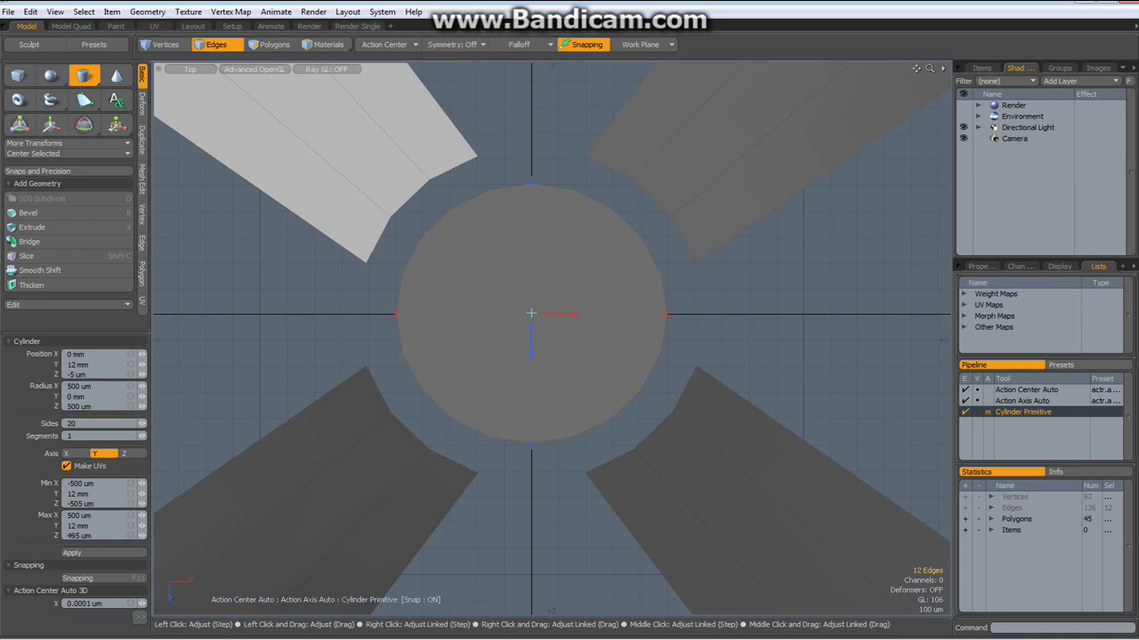
{"action": "key", "text": "space"}
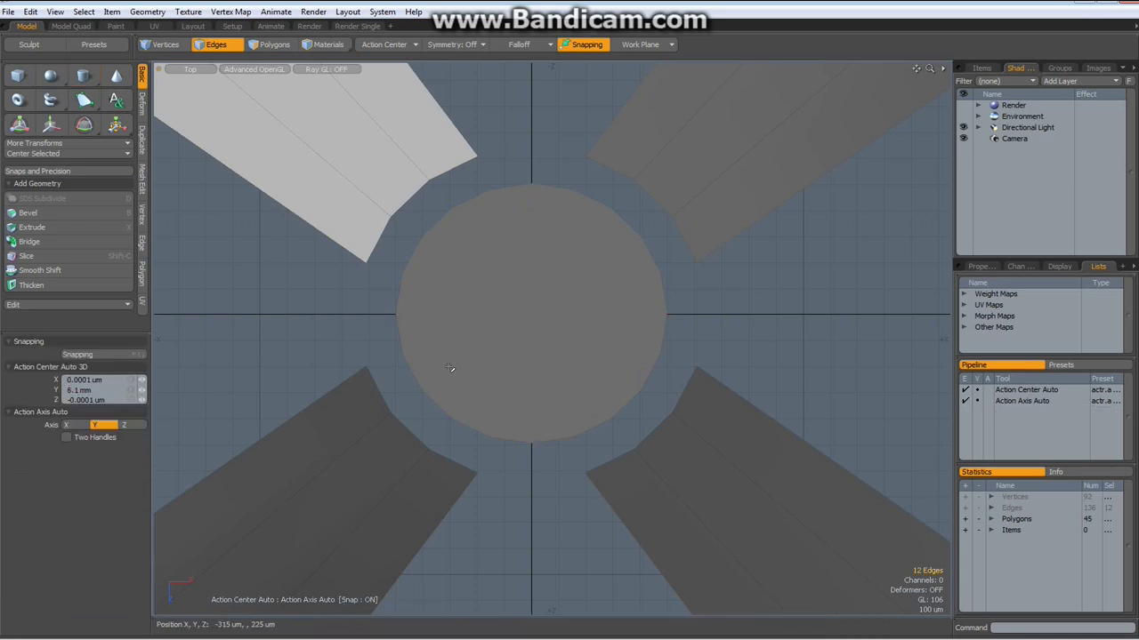
Bevel the disc's polygon inward to form a narrow band of faces around its rim
{"action": "key", "text": "3"}
{"action": "left_click", "coordinate": [534, 309]}
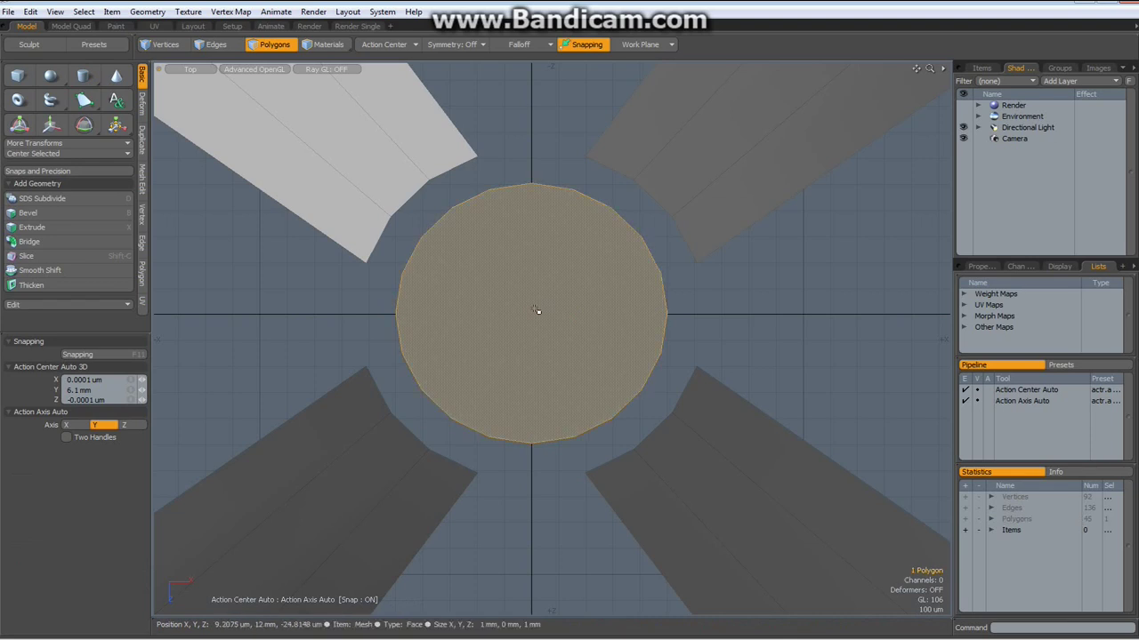
{"action": "key", "text": "b"}
{"action": "left_click_drag", "start_coordinate": [610, 315], "coordinate": [573, 316]}
{"action": "key", "text": "space"}
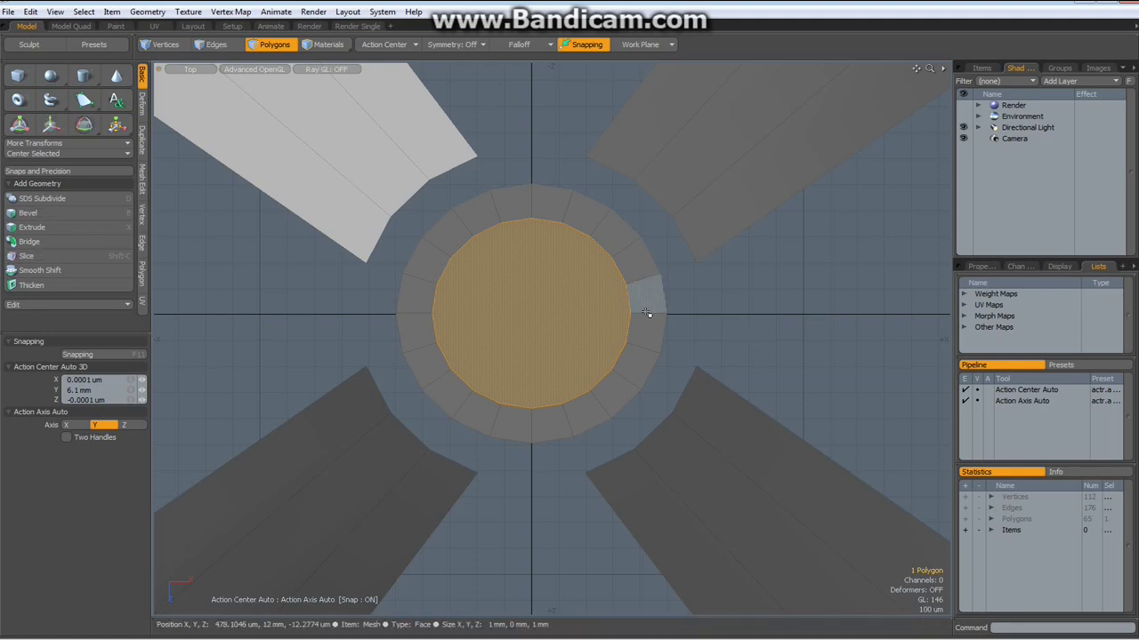
Select the whole disc and move it up about 640 um in Y to the level of the prong tips
{"action": "double_click", "coordinate": [538, 319]}
{"action": "key", "text": "ctrl+space"}
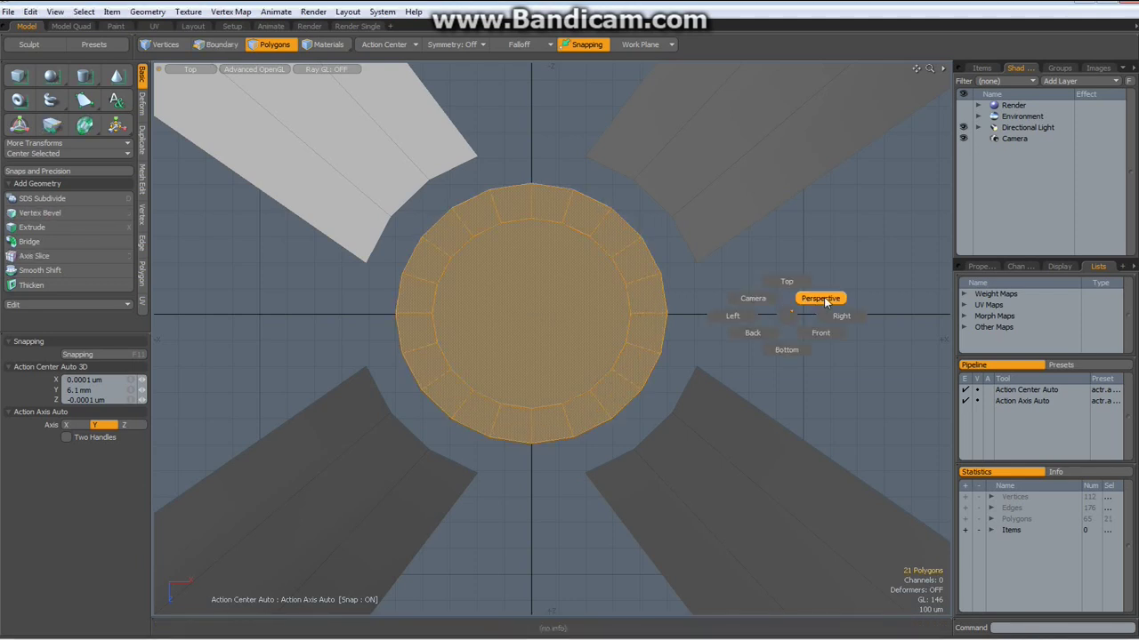
{"action": "left_click", "coordinate": [824, 297]}
{"action": "left_click_drag", "start_coordinate": [589, 478], "coordinate": [506, 496], "text": "alt"}
{"action": "key", "text": "y"}
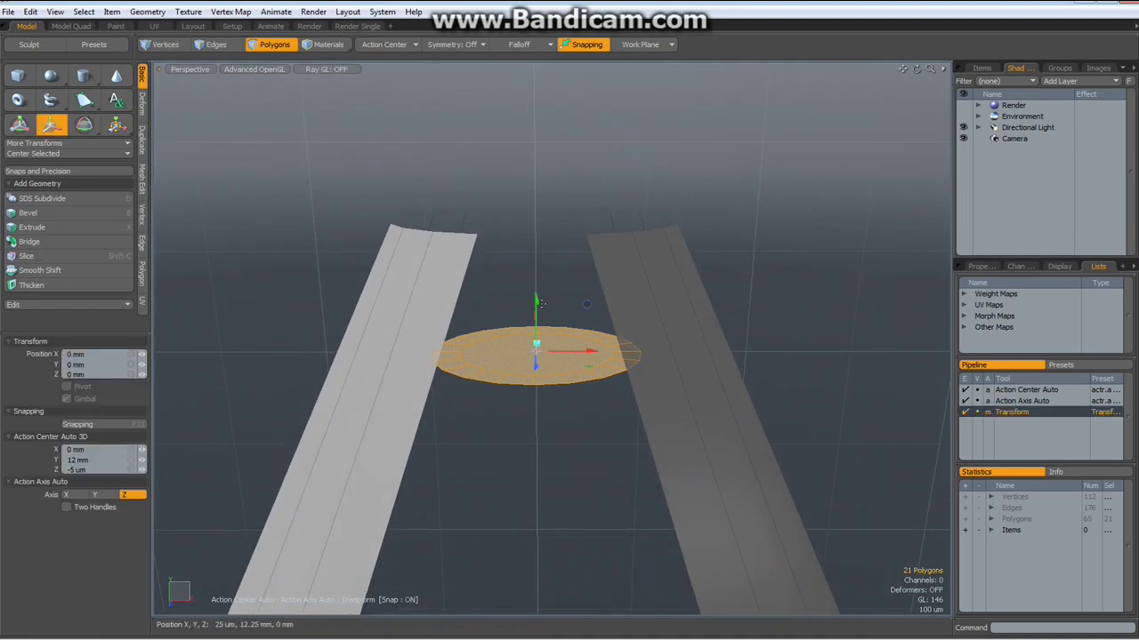
{"action": "left_click_drag", "start_coordinate": [538, 306], "coordinate": [536, 179]}
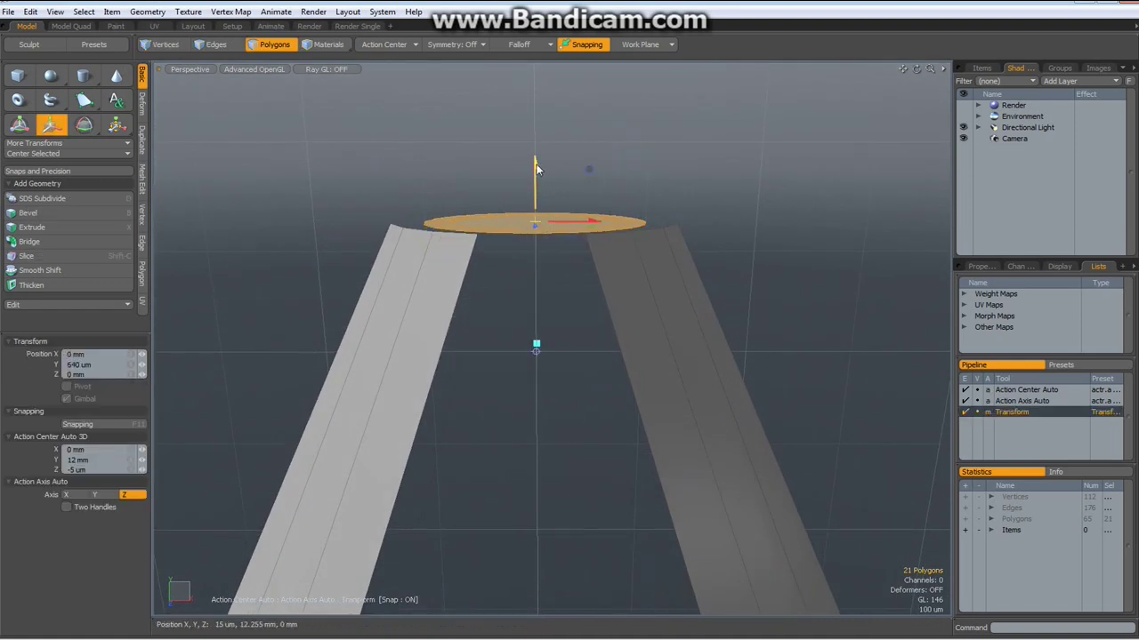
{"action": "key", "text": "space"}
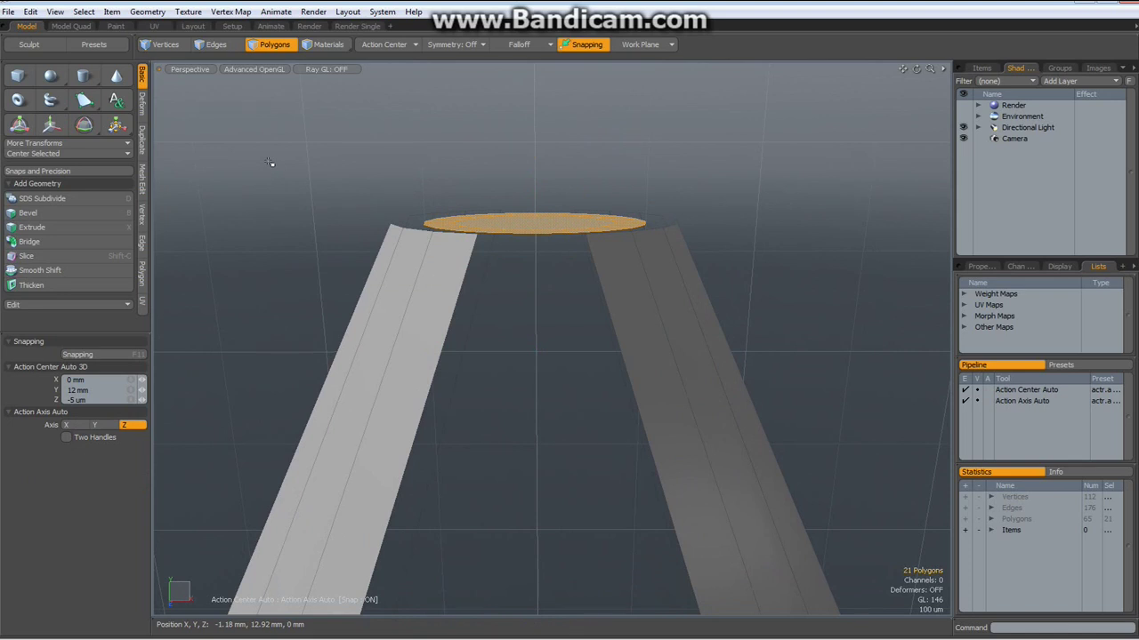
Select the disc's edges together with the prongs' top edges and flatten them to 0% in Y
{"action": "key", "text": "2"}
{"action": "left_click_drag", "start_coordinate": [259, 149], "coordinate": [887, 267]}
{"action": "key", "text": "r"}
{"action": "left_click_drag", "start_coordinate": [535, 161], "coordinate": [535, 222]}
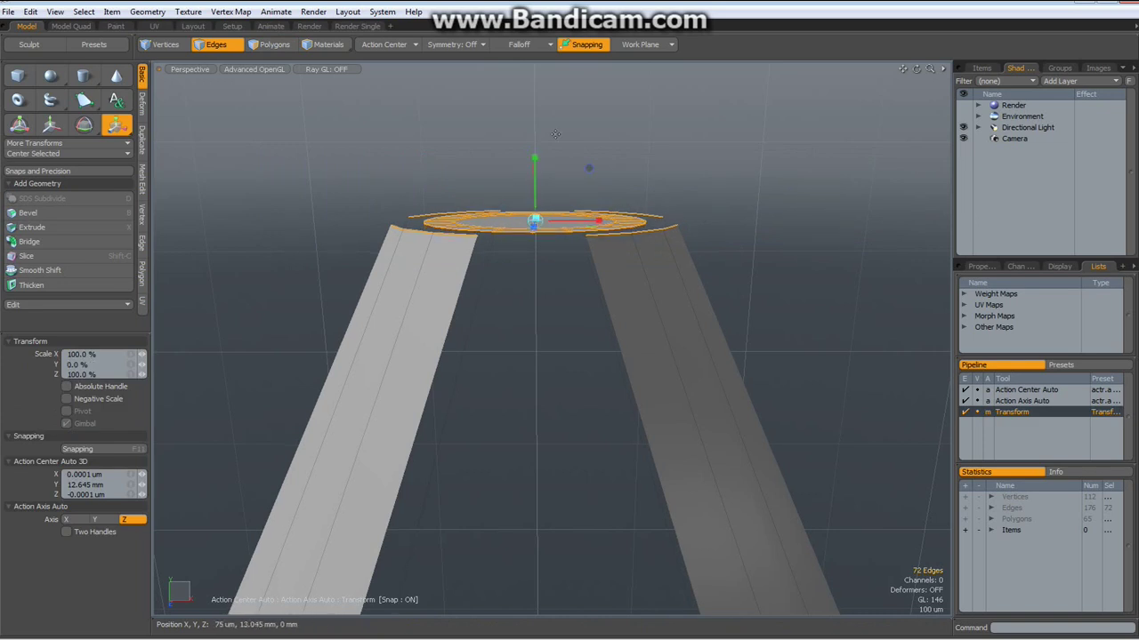
{"action": "key", "text": "space"}
Bridge the three top edges of the first prong to the three disc rim edges facing them
{"action": "left_click_drag", "start_coordinate": [800, 255], "coordinate": [643, 342], "text": "alt"}
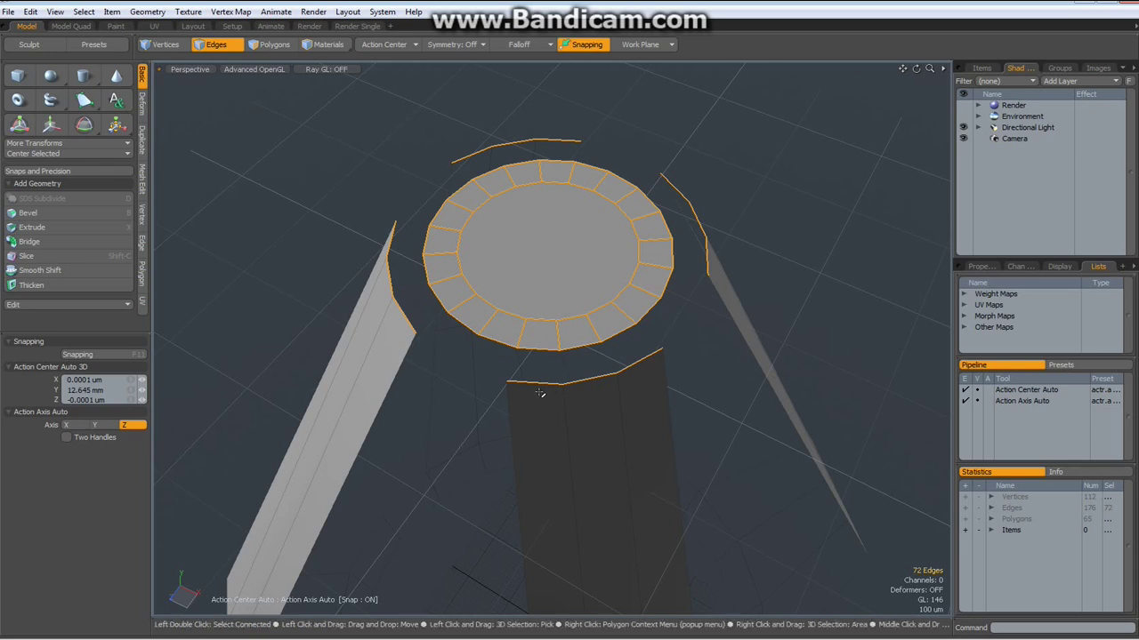
{"action": "scroll", "coordinate": [539, 392], "scroll_direction": "up", "scroll_amount": 2}
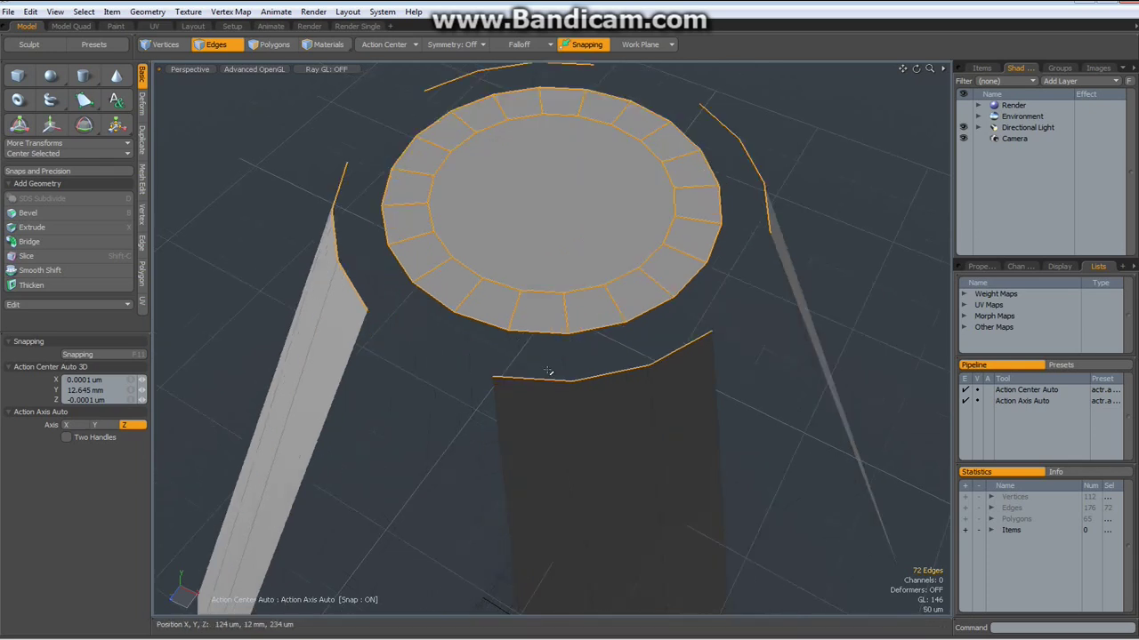
{"action": "left_click", "coordinate": [548, 373]}
{"action": "left_click", "coordinate": [541, 333], "text": "shift"}
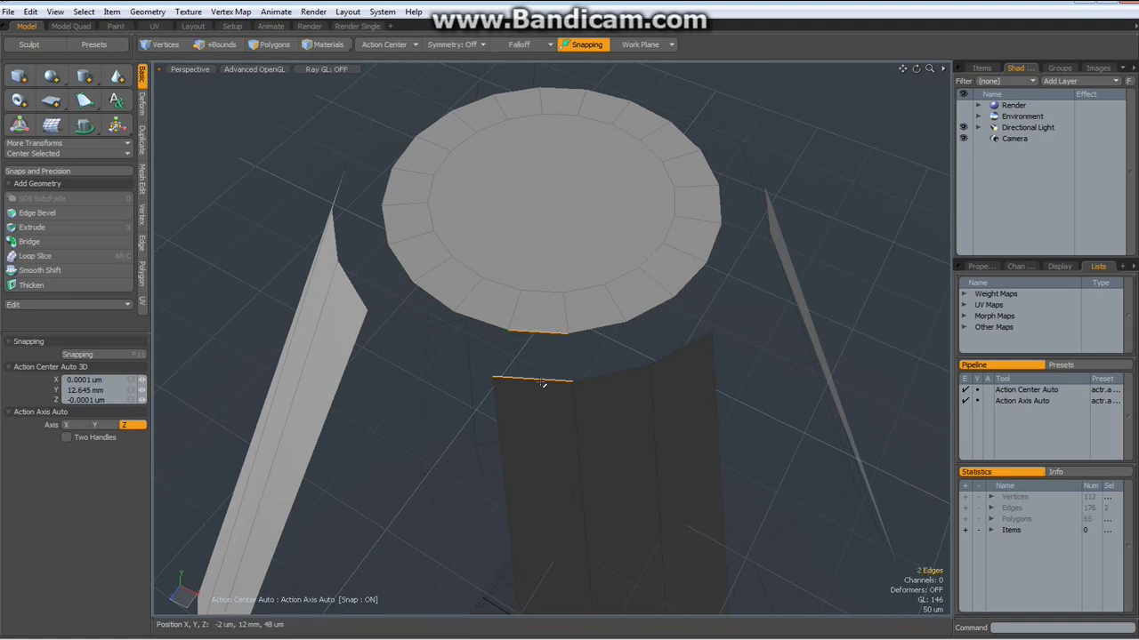
{"action": "left_click", "coordinate": [606, 362], "text": "shift"}
{"action": "left_click", "coordinate": [685, 355], "text": "shift"}
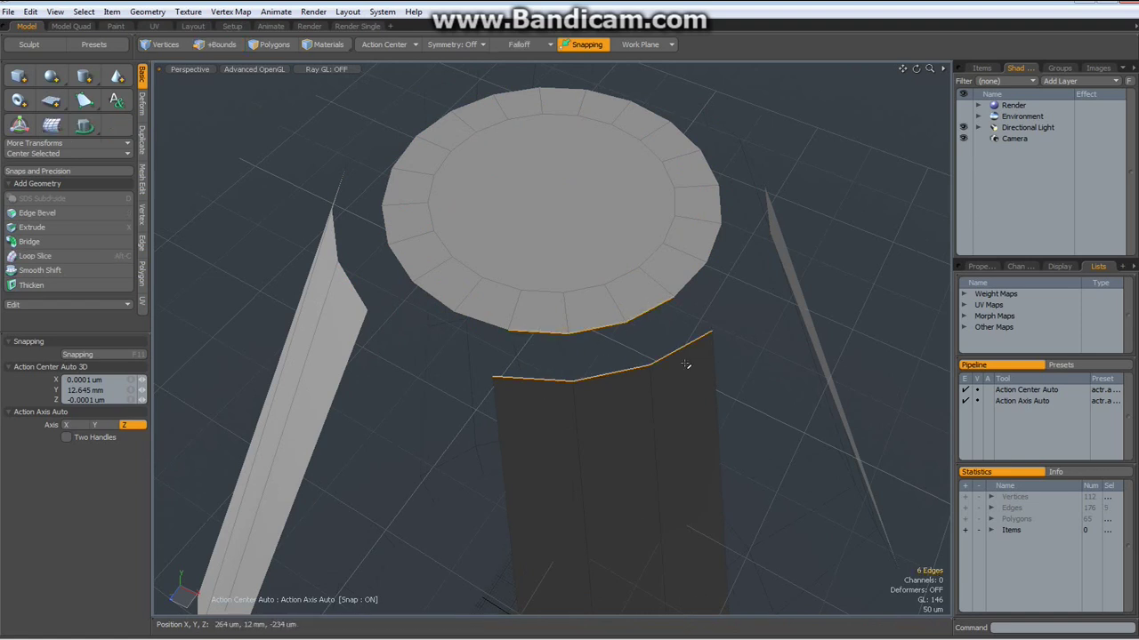
{"action": "left_click", "coordinate": [35, 241]}
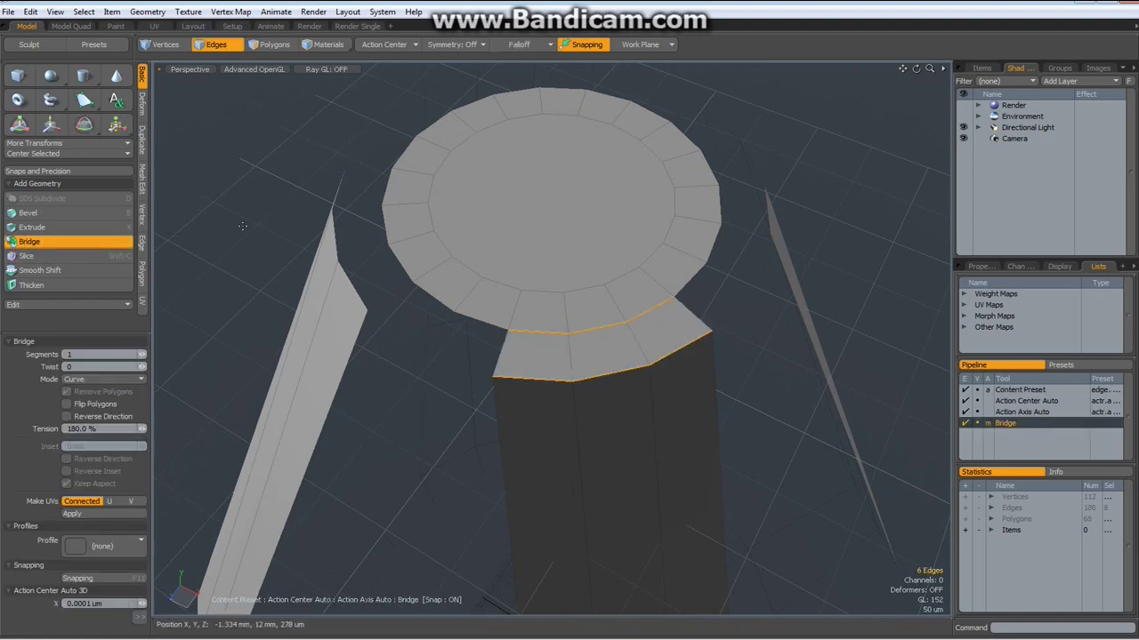
Bridge the second prong's three top edges to the matching three edges of the disc rim
{"action": "left_click_drag", "start_coordinate": [358, 279], "coordinate": [516, 272], "text": "alt"}
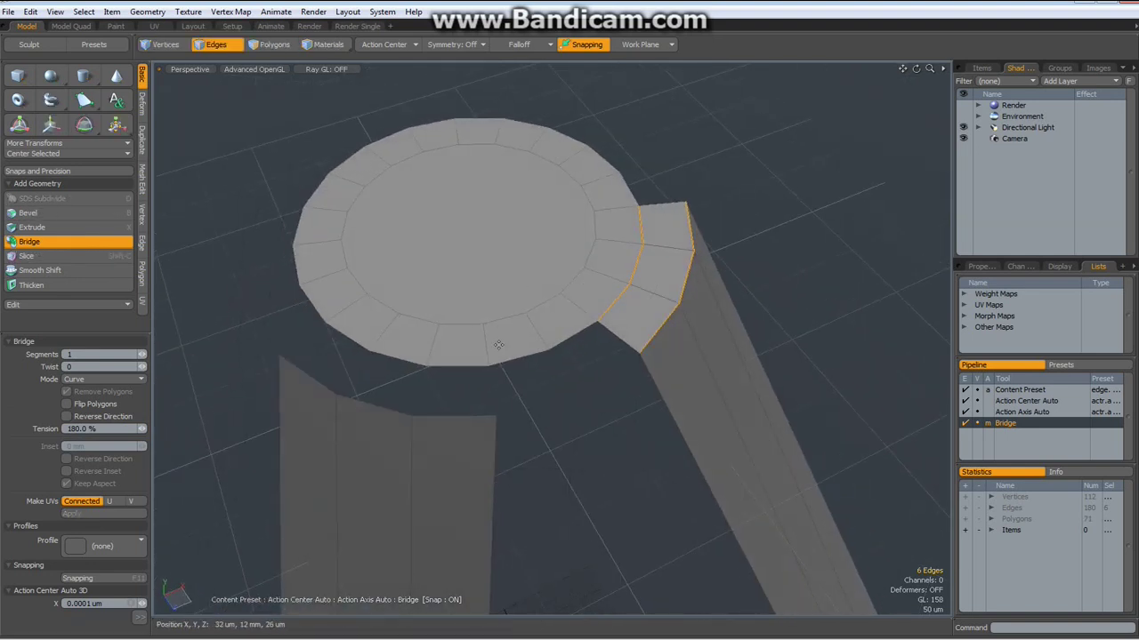
{"action": "key", "text": "space"}
{"action": "left_click_drag", "start_coordinate": [455, 356], "coordinate": [460, 464], "text": "shift"}
{"action": "left_click", "coordinate": [397, 360], "text": "shift"}
{"action": "left_click", "coordinate": [377, 411], "text": "shift"}
{"action": "left_click", "coordinate": [531, 414]}
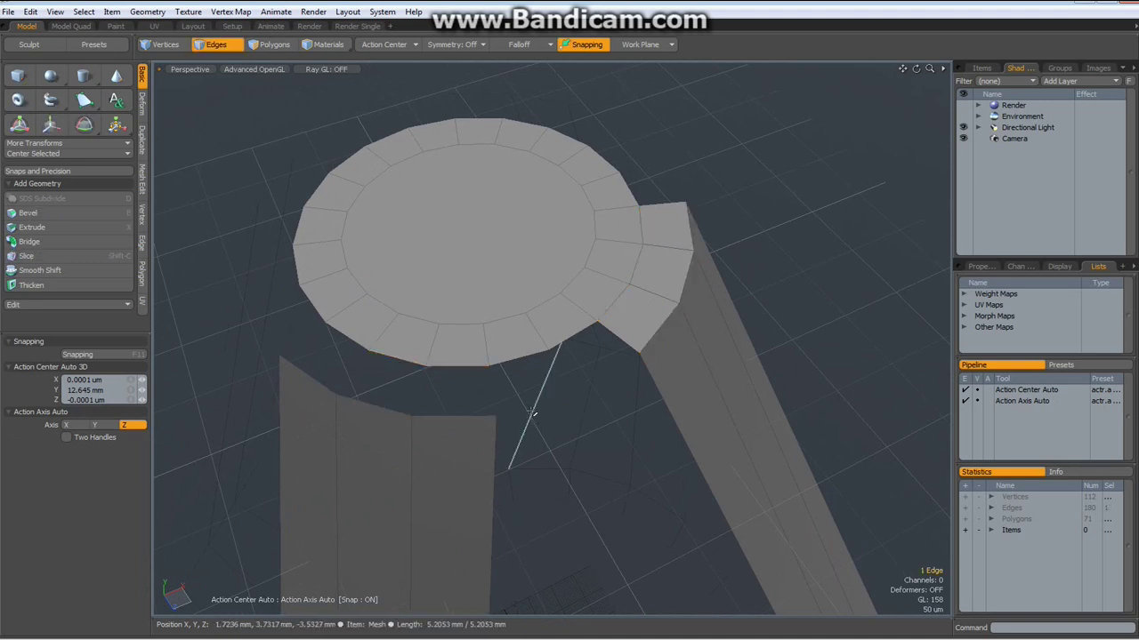
{"action": "left_click", "coordinate": [595, 430]}
{"action": "left_click", "coordinate": [456, 365], "text": "shift"}
{"action": "left_click", "coordinate": [454, 415], "text": "shift"}
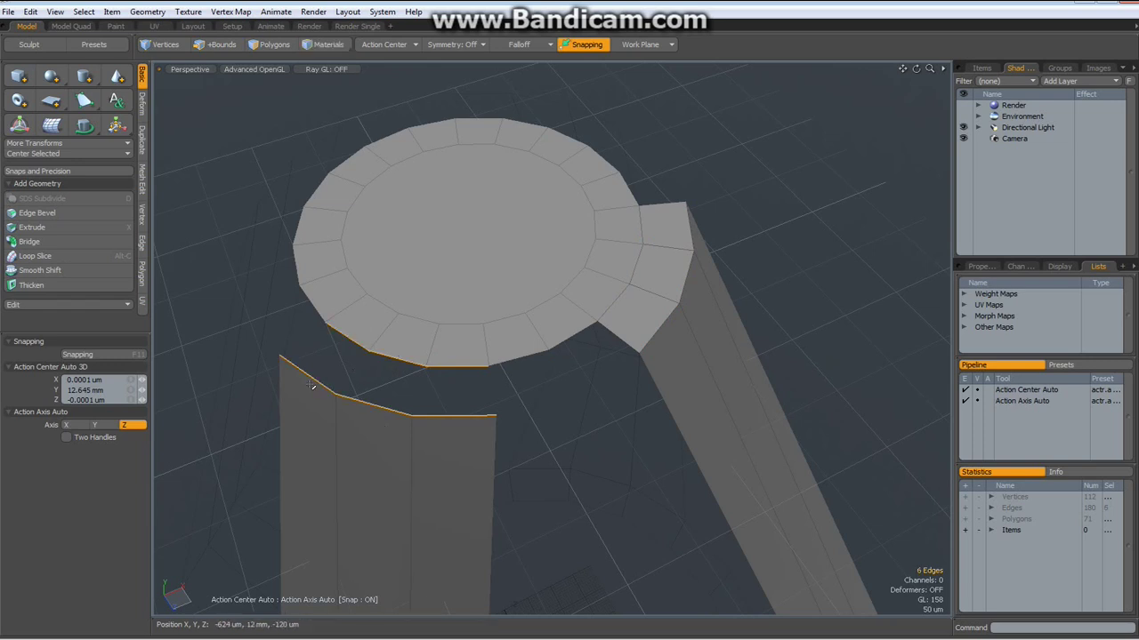
{"action": "left_click", "coordinate": [29, 241]}
{"action": "left_click", "coordinate": [232, 204]}
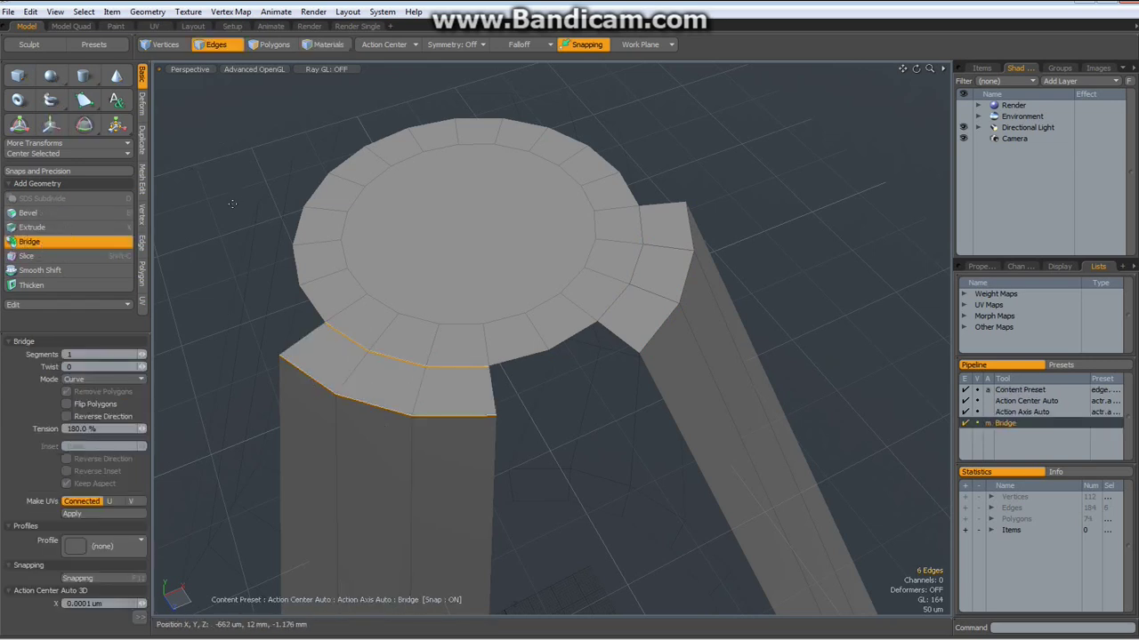
Connect the third prong to the disc by bridging its three top edges with the adjacent rim edges
{"action": "left_click_drag", "start_coordinate": [245, 219], "coordinate": [305, 257], "text": "alt"}
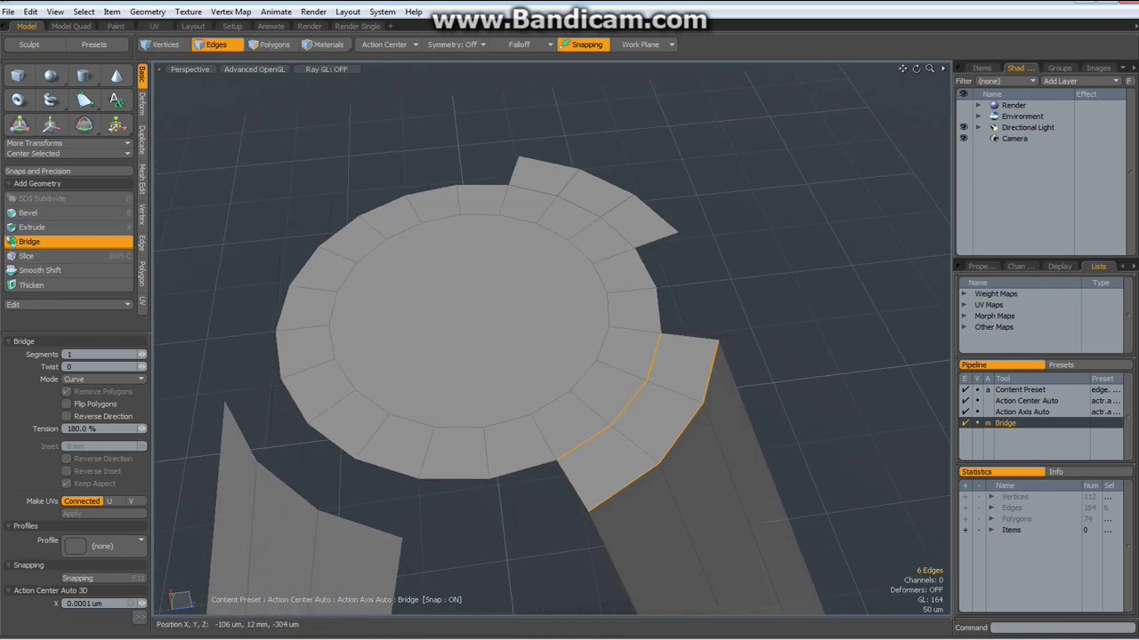
{"action": "key", "text": "space"}
{"action": "left_click_drag", "start_coordinate": [397, 463], "coordinate": [365, 534]}
{"action": "left_click", "coordinate": [374, 514]}
{"action": "left_click", "coordinate": [369, 464], "text": "shift"}
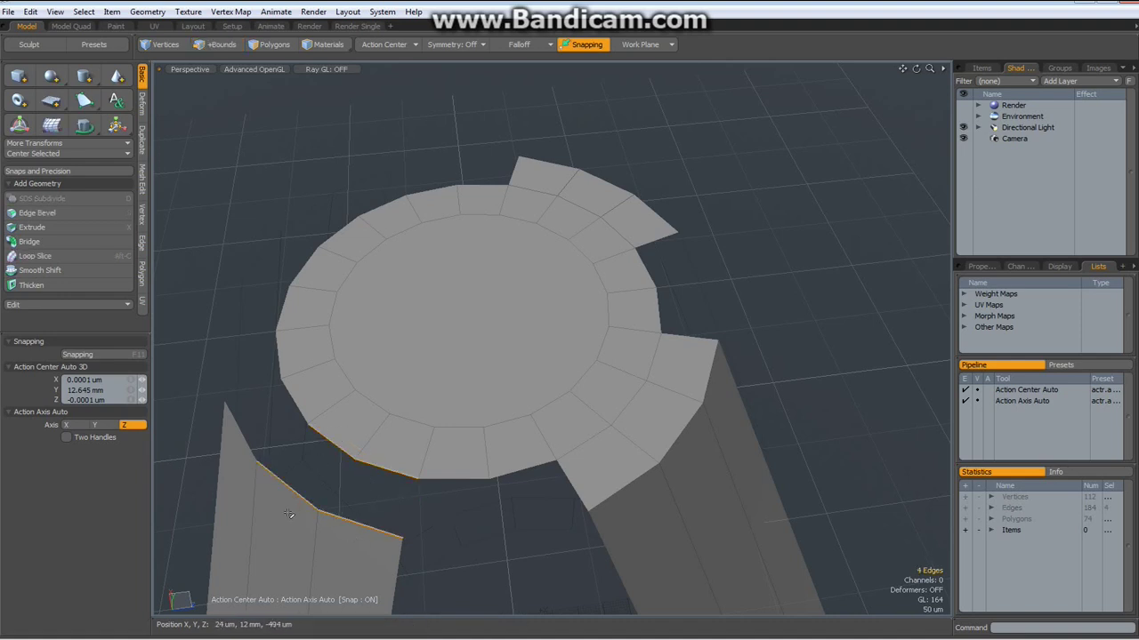
{"action": "key", "text": "2"}
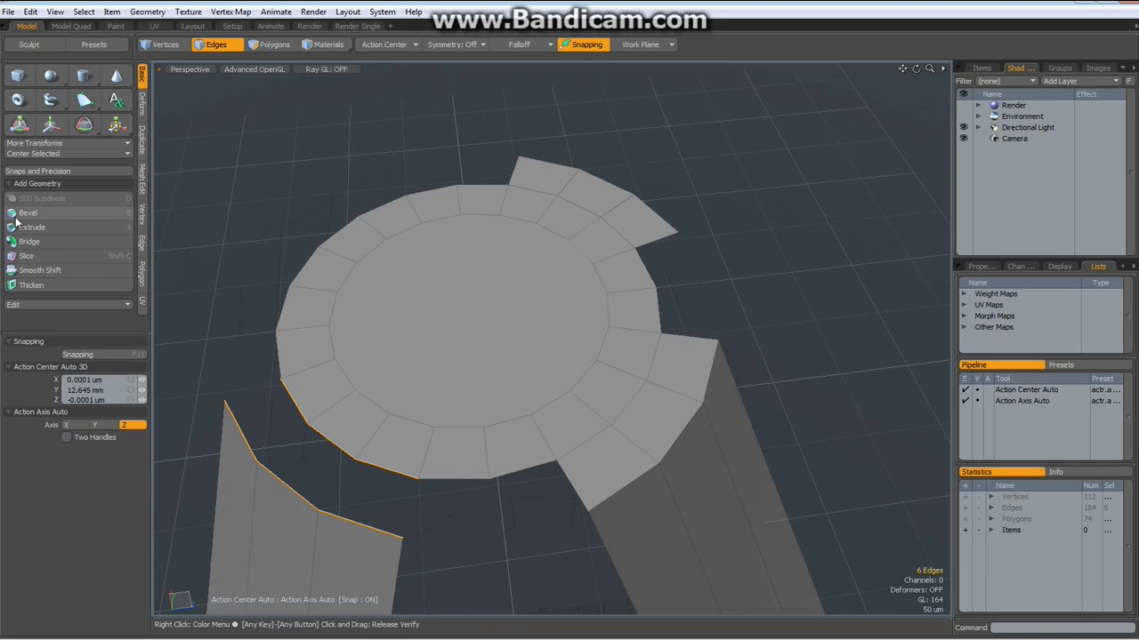
{"action": "left_click", "coordinate": [29, 241]}
Bridge the last unconnected prong's three top edges to the disc rim edges opposite them
{"action": "left_click_drag", "start_coordinate": [171, 139], "coordinate": [362, 166], "text": "alt"}
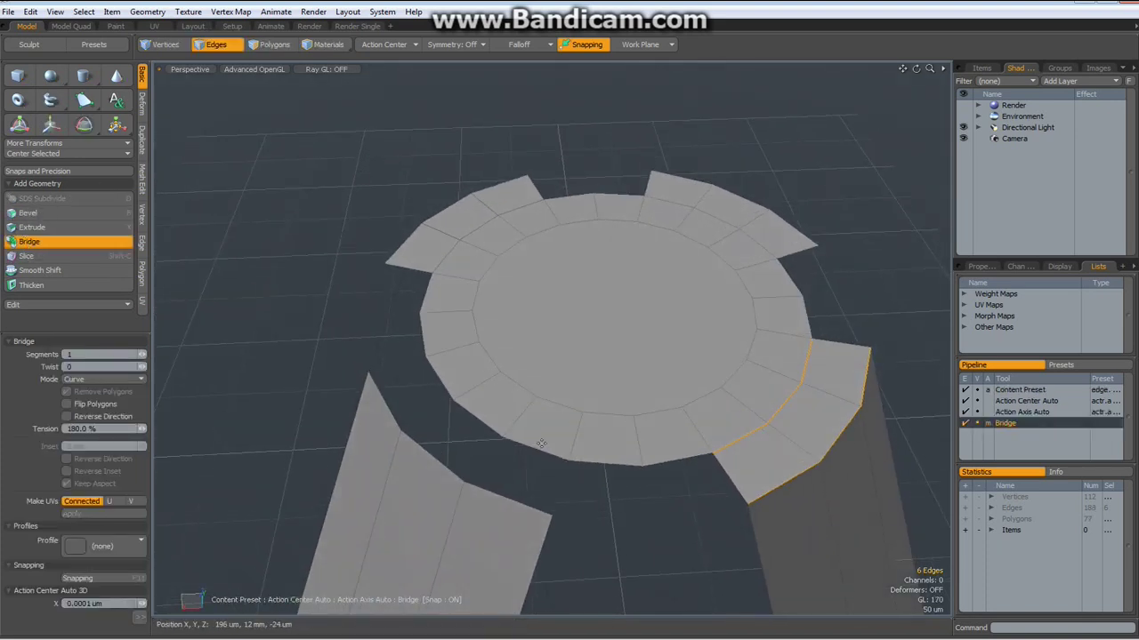
{"action": "key", "text": "q"}
{"action": "left_click_drag", "start_coordinate": [545, 435], "coordinate": [521, 516]}
{"action": "left_click_drag", "start_coordinate": [495, 396], "coordinate": [432, 464], "text": "shift"}
{"action": "left_click_drag", "start_coordinate": [455, 372], "coordinate": [432, 422], "text": "shift"}
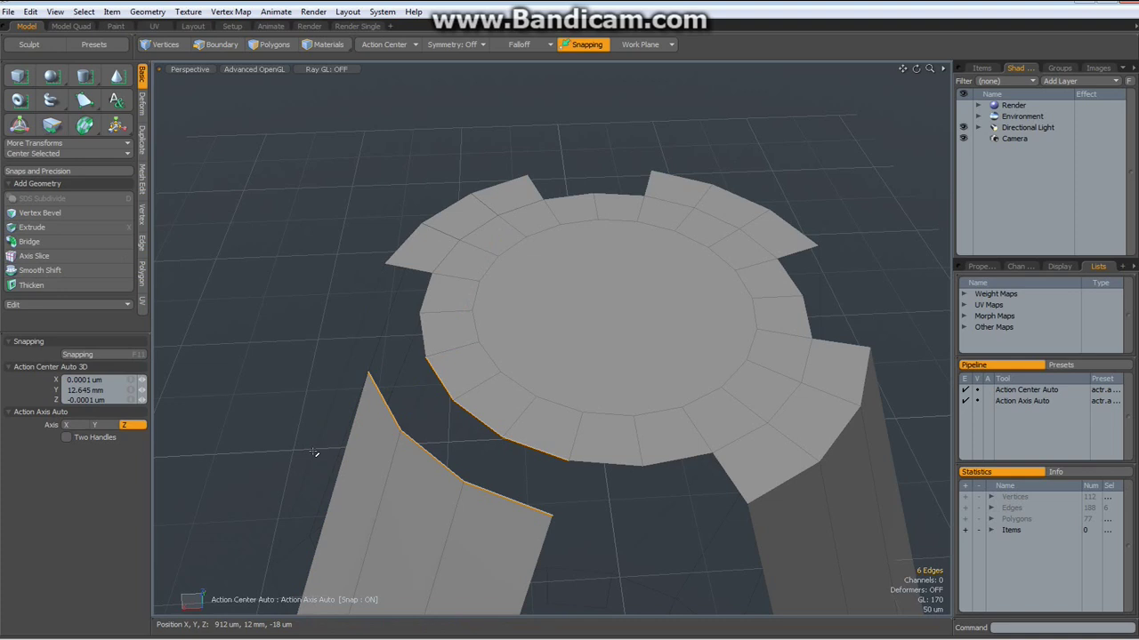
{"action": "key", "text": "2"}
{"action": "left_click", "coordinate": [29, 241]}
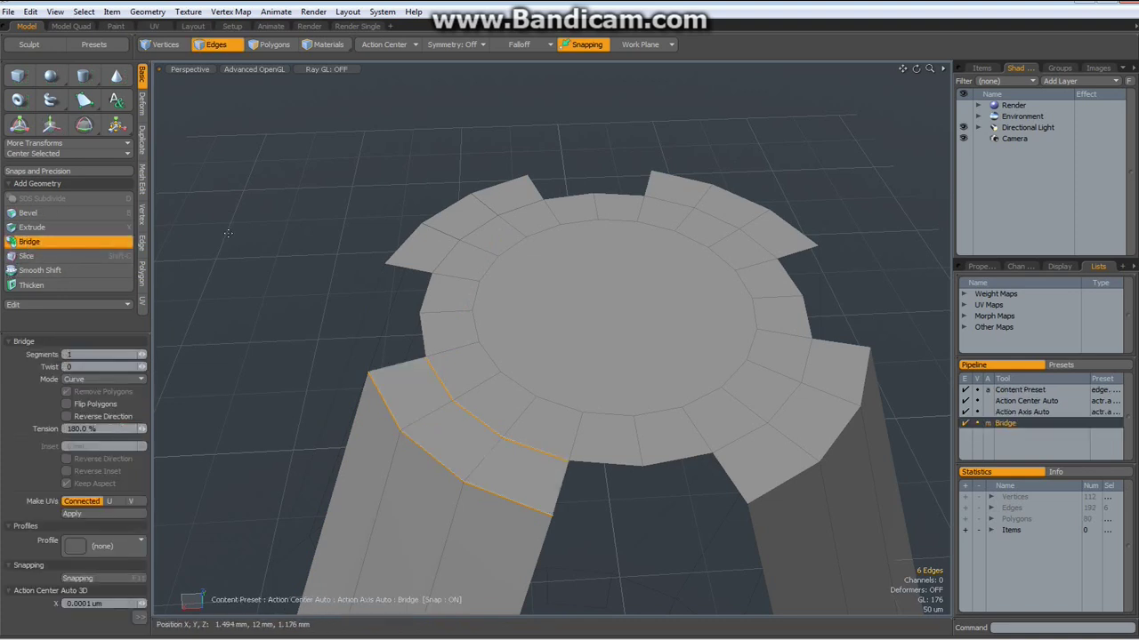
{"action": "key", "text": "q"}
Bridge the two free disc rim edges between the first pair of prongs to the two base ring edges directly below
{"action": "scroll", "coordinate": [230, 234], "scroll_direction": "down", "scroll_amount": 5}
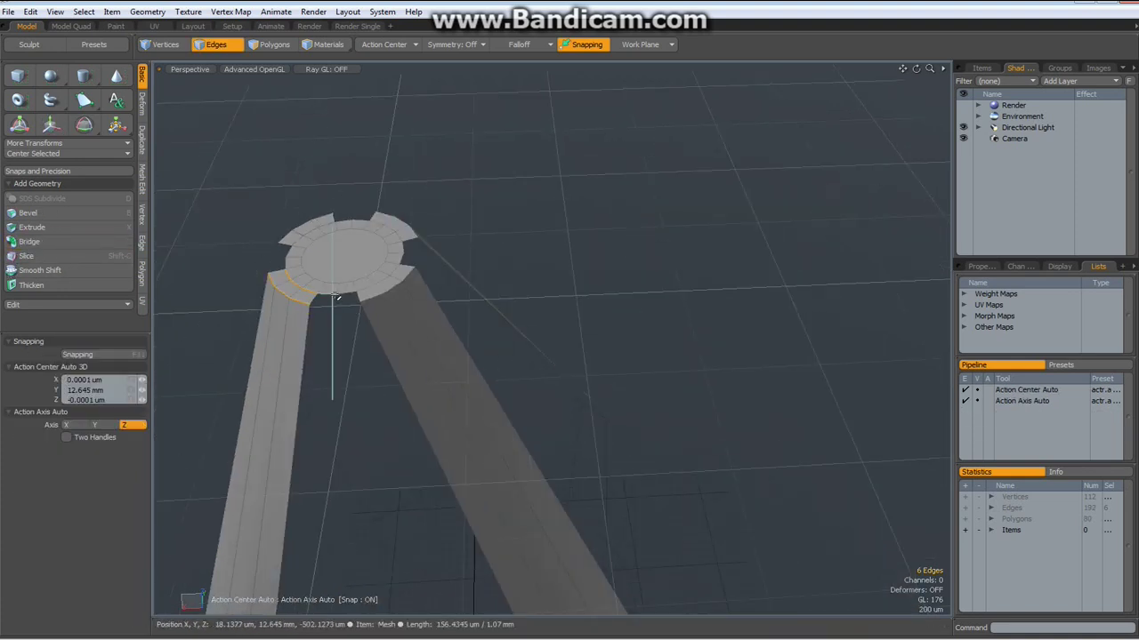
{"action": "scroll", "coordinate": [336, 296], "scroll_direction": "up", "scroll_amount": 5}
{"action": "left_click", "coordinate": [374, 288]}
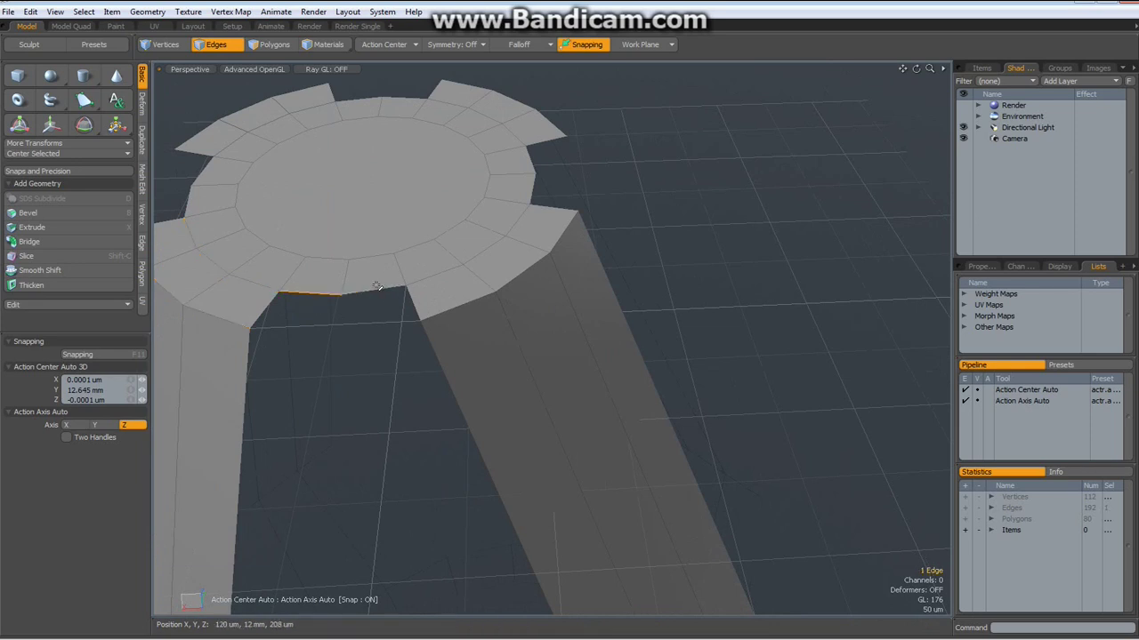
{"action": "left_click", "coordinate": [331, 294], "text": "shift"}
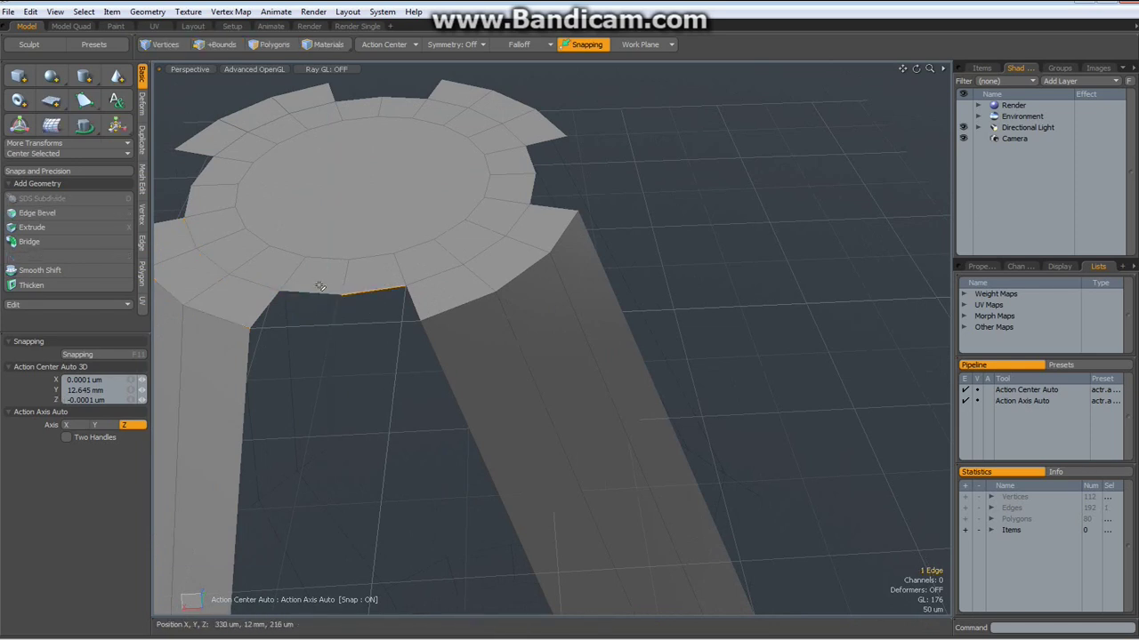
{"action": "scroll", "coordinate": [399, 425], "scroll_direction": "down", "scroll_amount": 6}
{"action": "scroll", "coordinate": [401, 521], "scroll_direction": "up", "scroll_amount": 2}
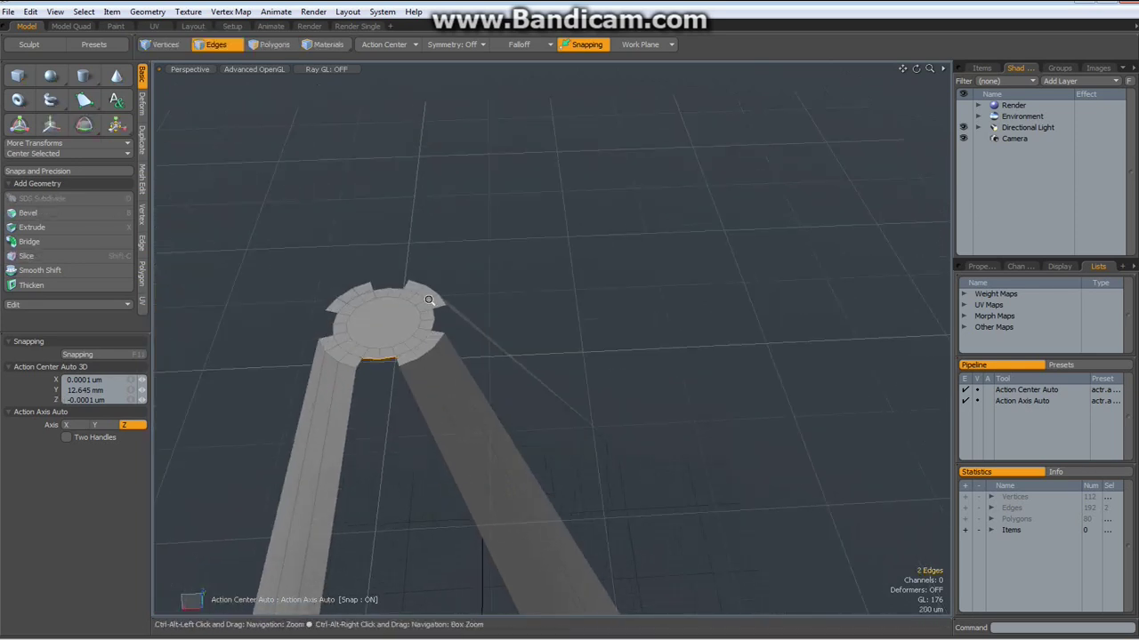
{"action": "left_click_drag", "start_coordinate": [430, 298], "coordinate": [420, 575], "text": "alt"}
{"action": "left_click", "coordinate": [413, 502], "text": "shift"}
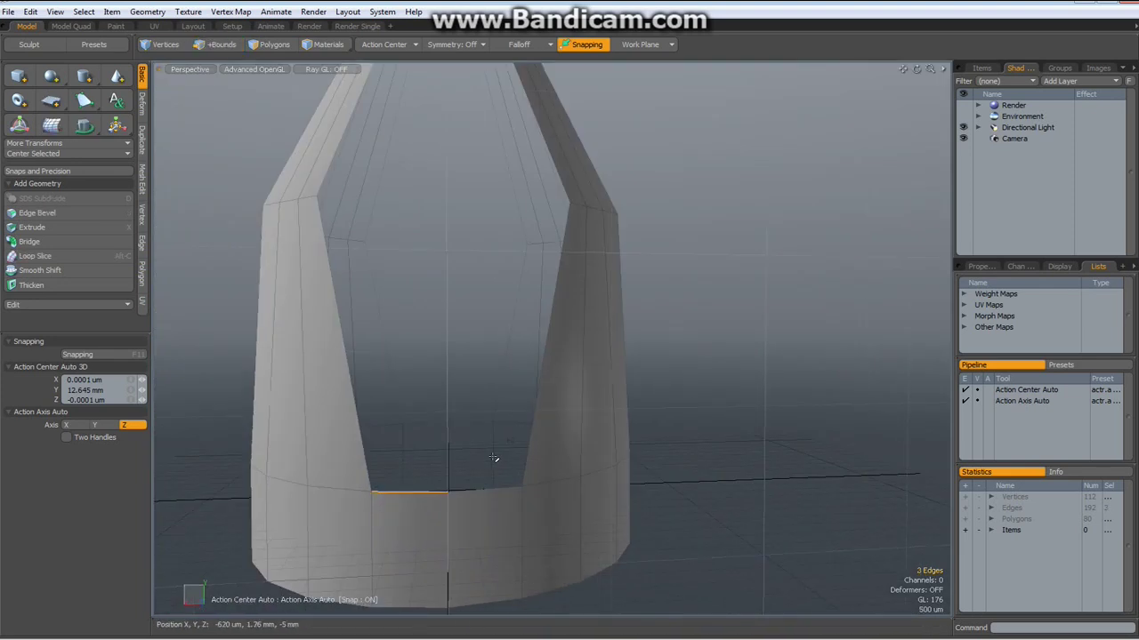
{"action": "scroll", "coordinate": [487, 521], "scroll_direction": "down", "scroll_amount": 5}
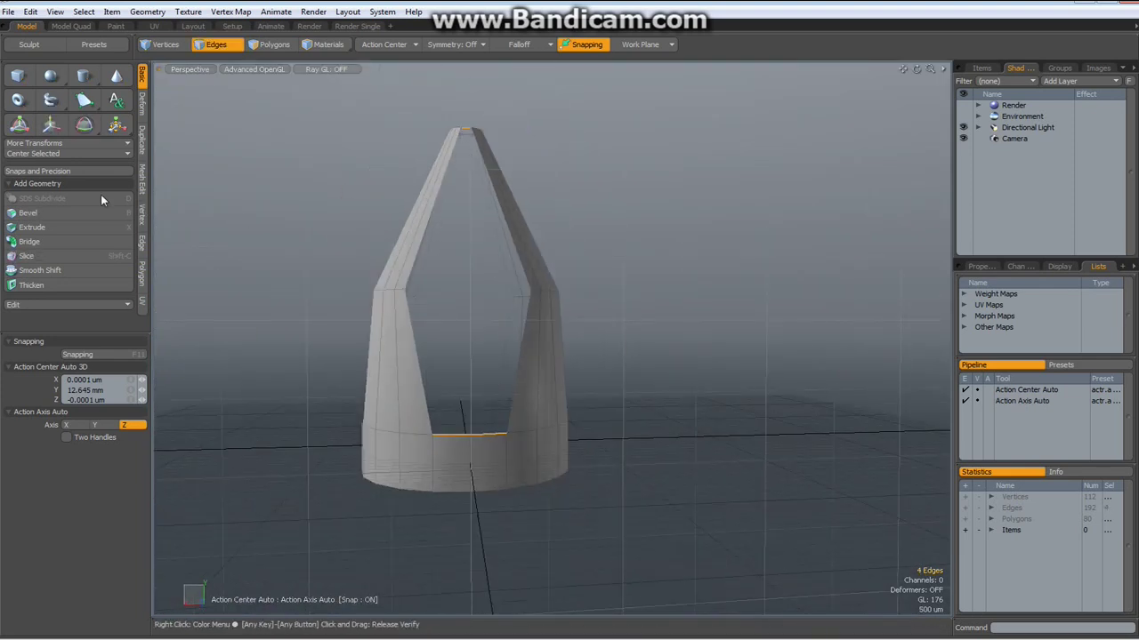
{"action": "left_click", "coordinate": [35, 242]}
{"action": "left_click_drag", "start_coordinate": [605, 303], "coordinate": [644, 432], "text": "alt"}
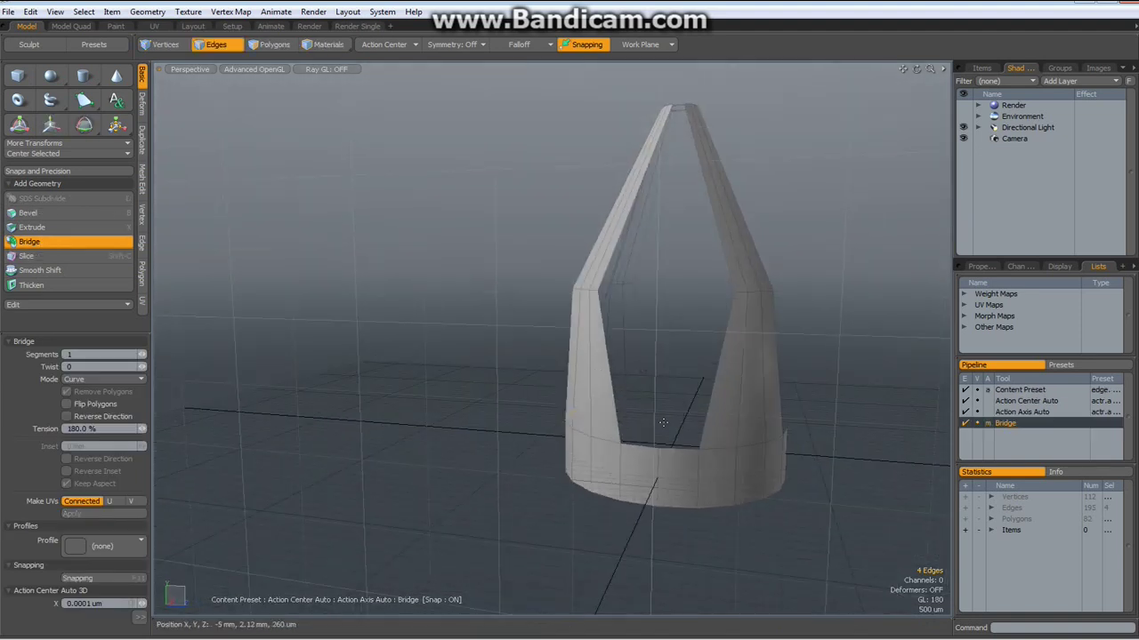
{"action": "key", "text": "space"}
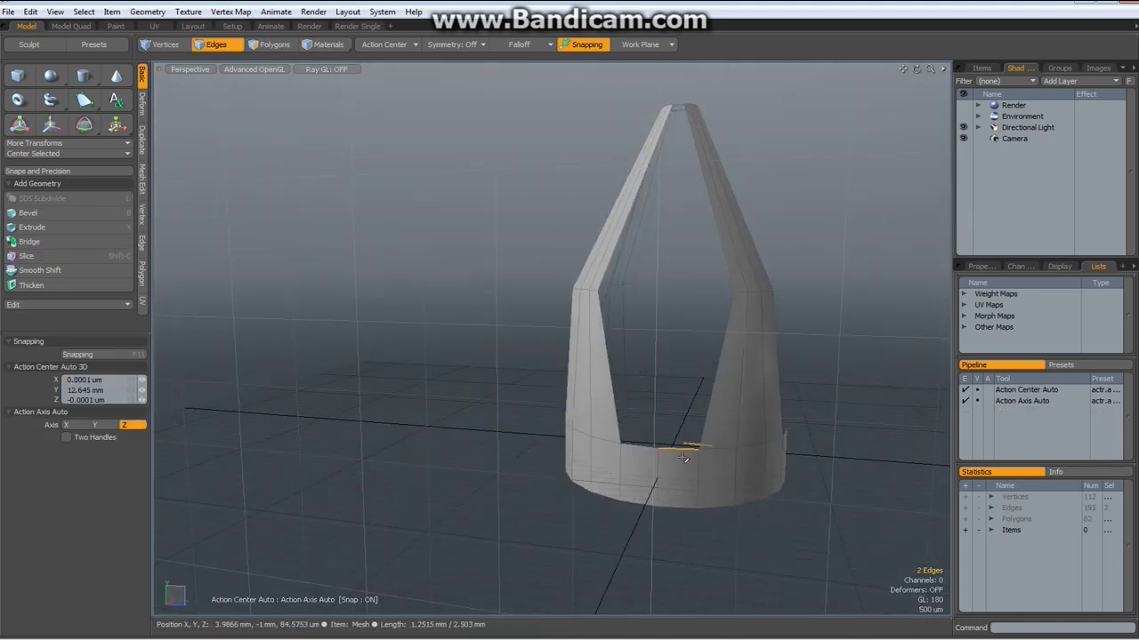
Bridge the next gap's two base ring edges up to the two free disc rim edges above them
{"action": "left_click_drag", "start_coordinate": [677, 449], "coordinate": [584, 442]}
{"action": "left_click", "coordinate": [668, 463]}
{"action": "scroll", "coordinate": [678, 457], "scroll_direction": "up", "scroll_amount": 3}
{"action": "scroll", "coordinate": [677, 456], "scroll_direction": "up", "scroll_amount": 2}
{"action": "left_click_drag", "start_coordinate": [667, 431], "coordinate": [668, 455], "text": "shift"}
{"action": "key", "text": "ctrl"}
{"action": "scroll", "coordinate": [677, 352], "scroll_direction": "down", "scroll_amount": 6}
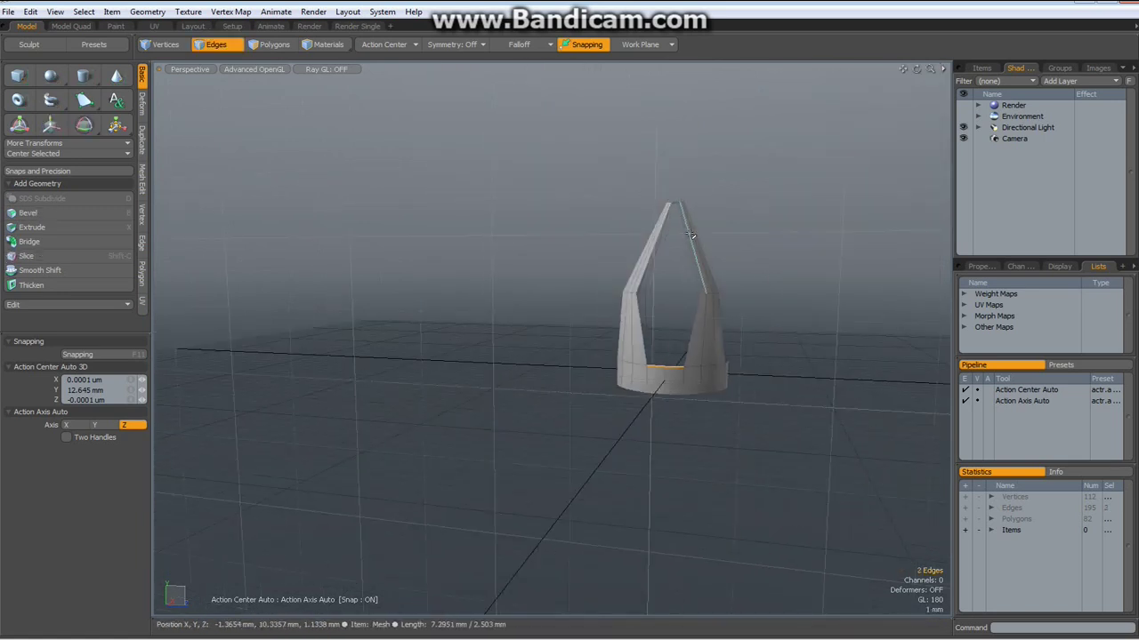
{"action": "scroll", "coordinate": [683, 222], "scroll_direction": "up", "scroll_amount": 6}
{"action": "left_click_drag", "start_coordinate": [616, 79], "coordinate": [598, 302], "text": "alt"}
{"action": "scroll", "coordinate": [648, 195], "scroll_direction": "up", "scroll_amount": 3}
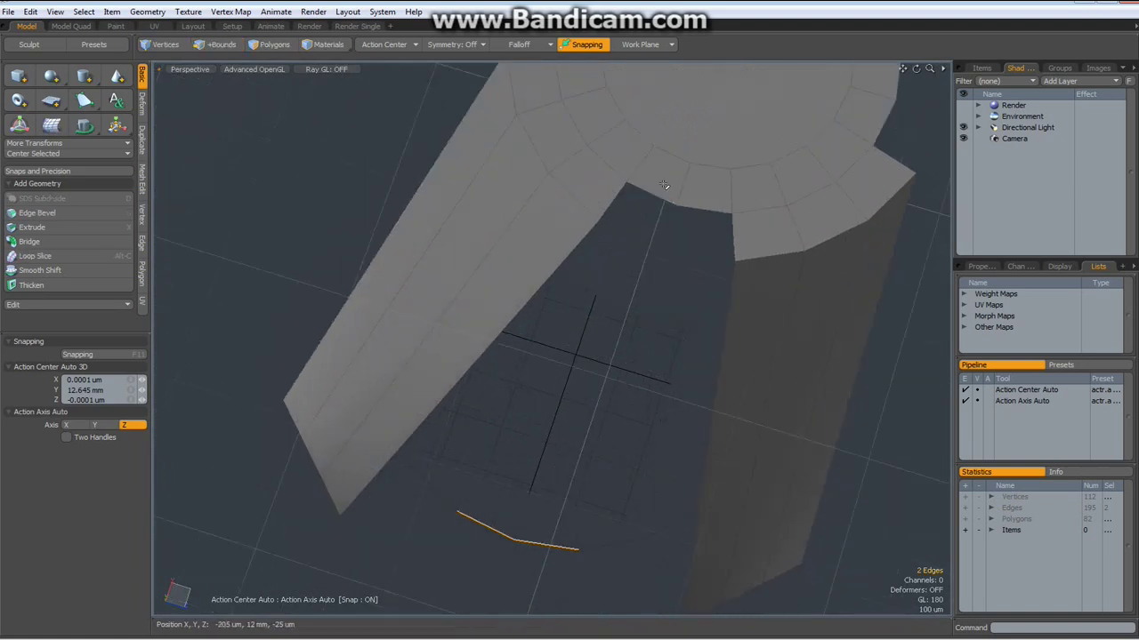
{"action": "key", "text": "2"}
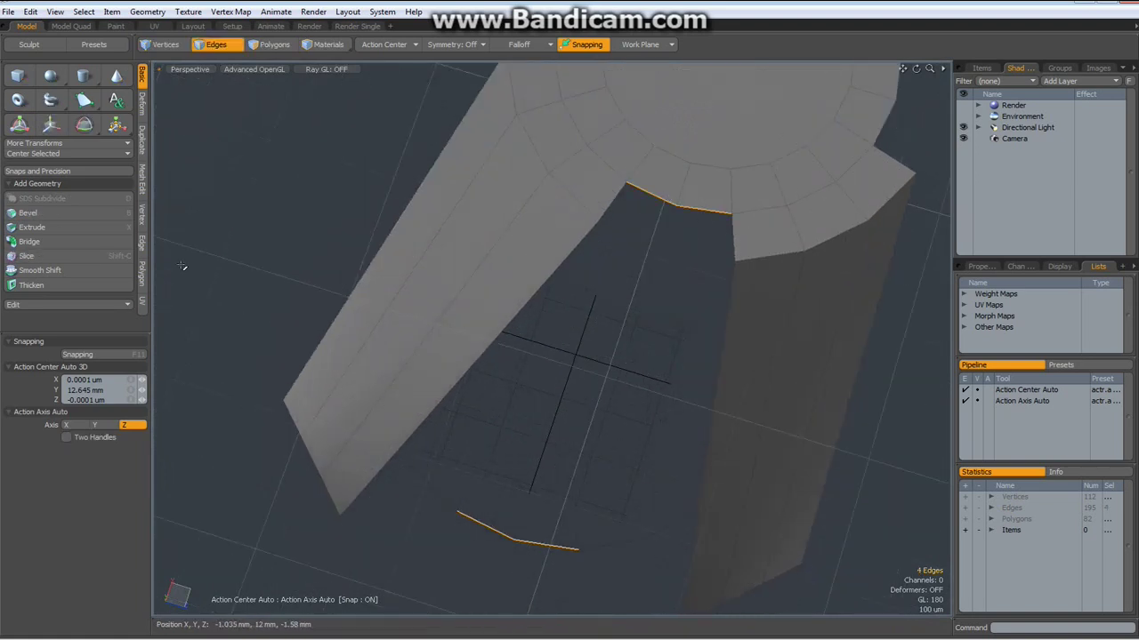
{"action": "left_click", "coordinate": [44, 242]}
{"action": "left_click", "coordinate": [458, 270]}
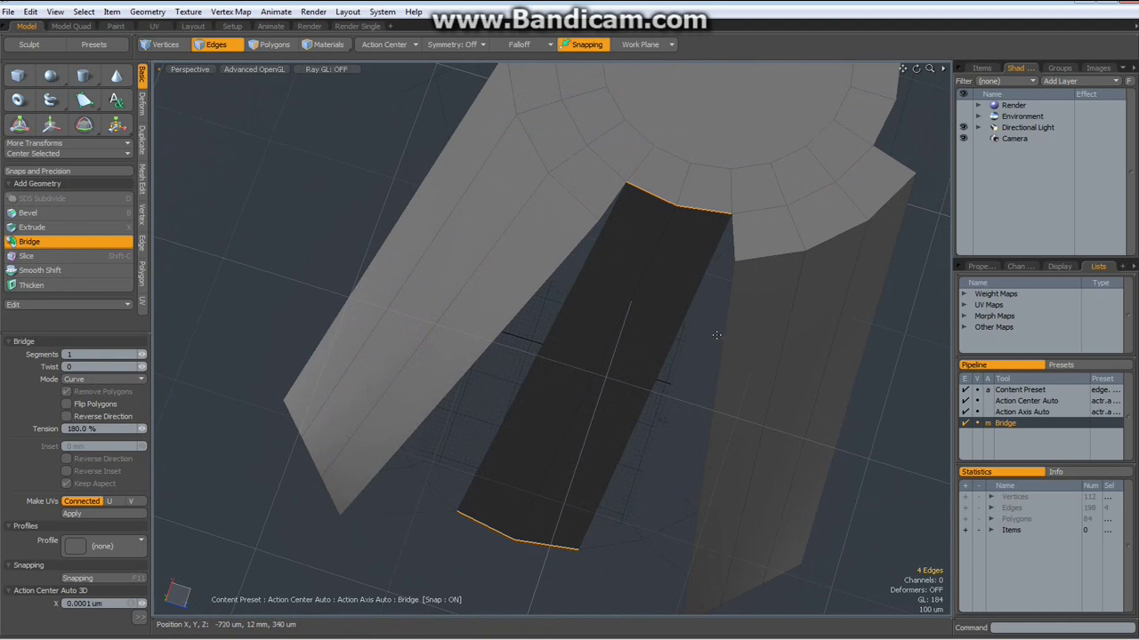
{"action": "left_click_drag", "start_coordinate": [773, 339], "coordinate": [533, 284], "text": "alt"}
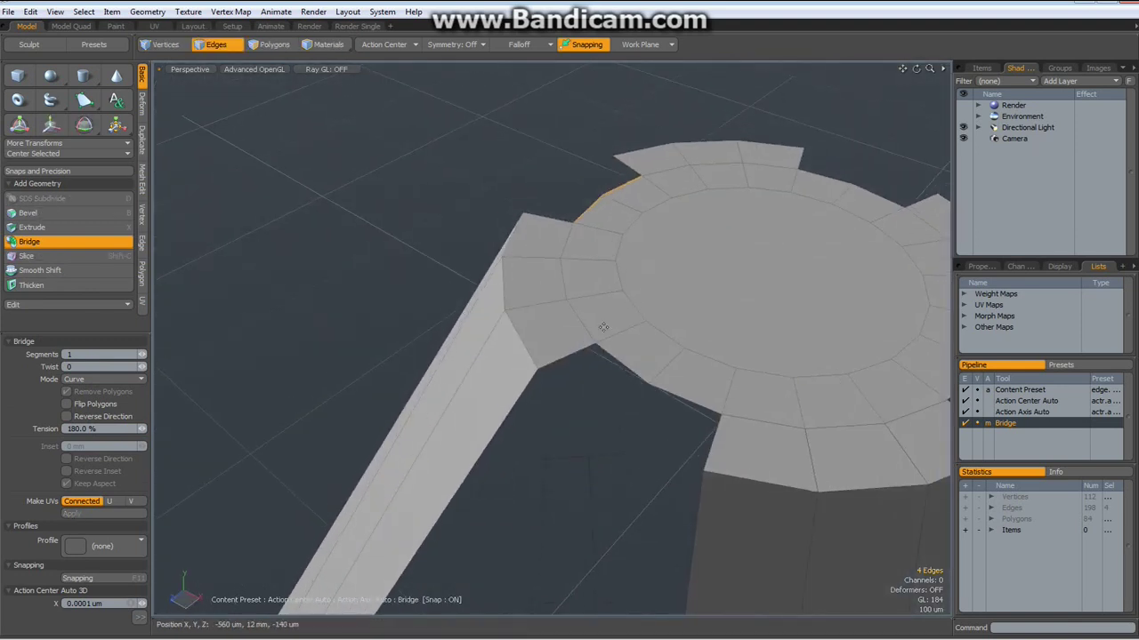
{"action": "key", "text": "space"}
Connect the disc to the base ring in the third gap by bridging two rim edges with two ring edges
{"action": "left_click", "coordinate": [635, 368]}
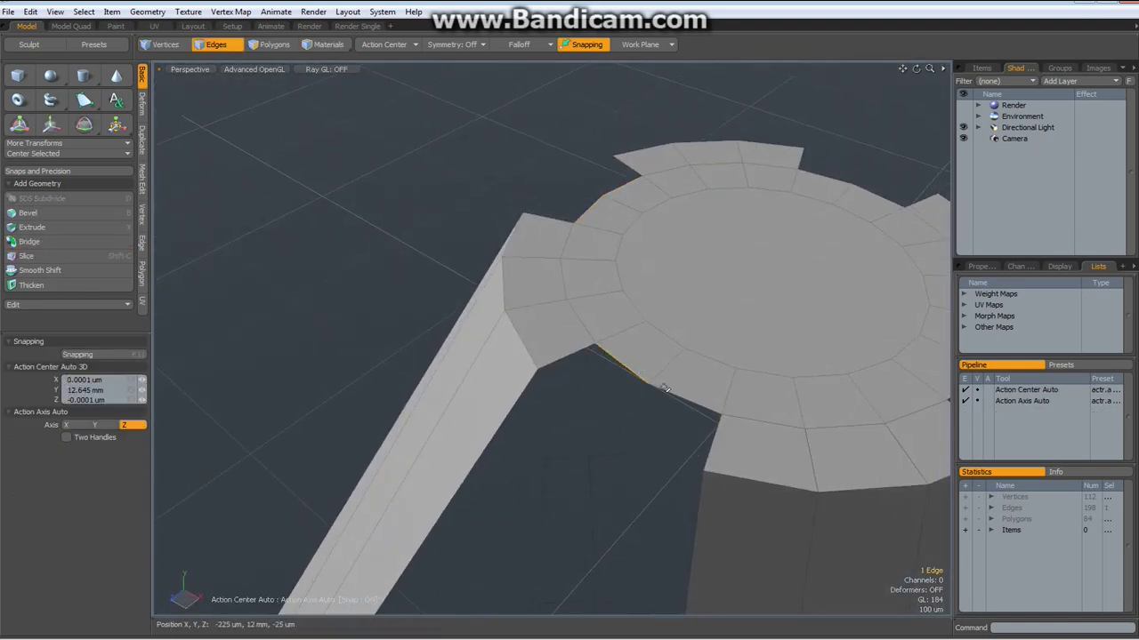
{"action": "left_click", "coordinate": [674, 393], "text": "shift"}
{"action": "scroll", "coordinate": [673, 393], "scroll_direction": "down", "scroll_amount": 8}
{"action": "left_click_drag", "start_coordinate": [611, 531], "coordinate": [600, 234], "text": "alt+shift"}
{"action": "scroll", "coordinate": [559, 419], "scroll_direction": "up", "scroll_amount": 6}
{"action": "left_click", "coordinate": [558, 452], "text": "shift"}
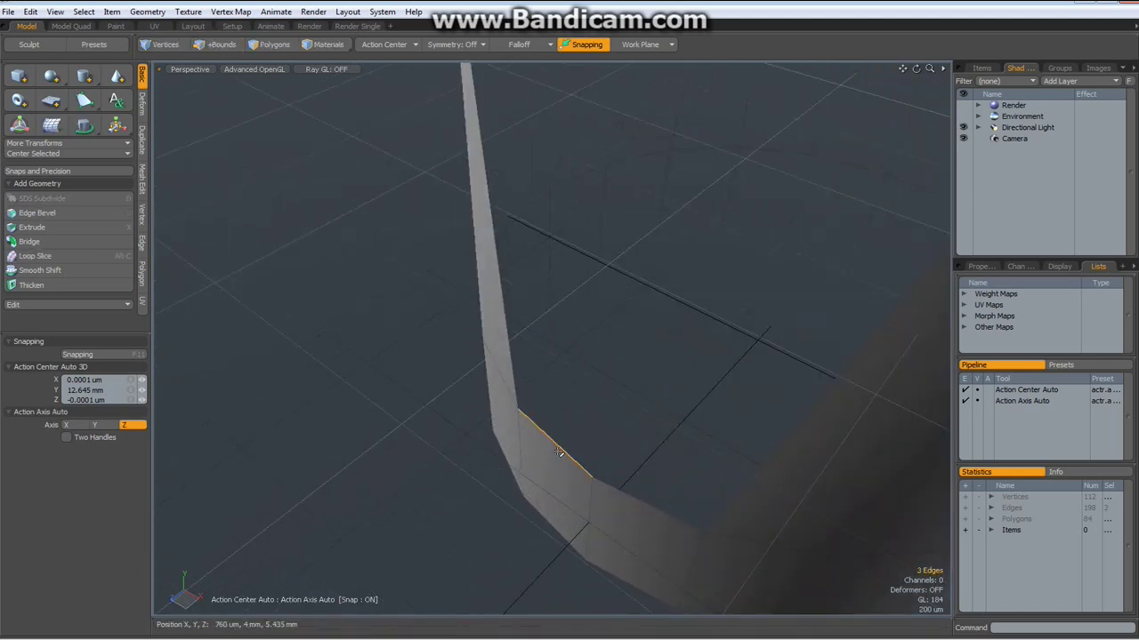
{"action": "left_click", "coordinate": [36, 241]}
{"action": "scroll", "coordinate": [374, 304], "scroll_direction": "down", "scroll_amount": 5}
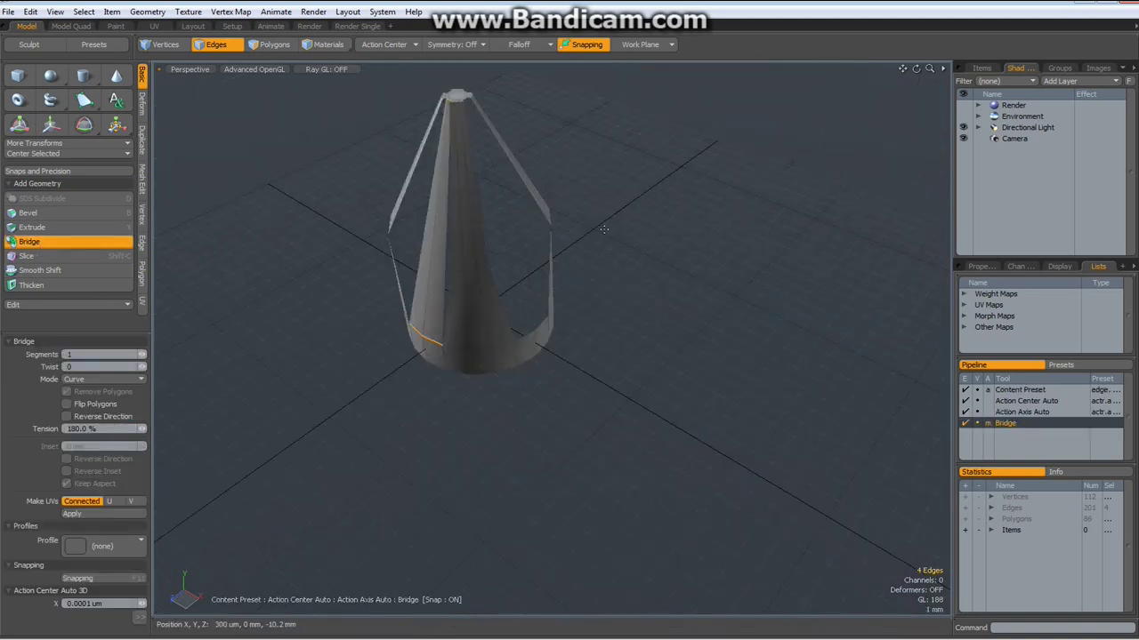
{"action": "left_click_drag", "start_coordinate": [656, 241], "coordinate": [457, 231], "text": "alt"}
{"action": "scroll", "coordinate": [614, 342], "scroll_direction": "up", "scroll_amount": 3}
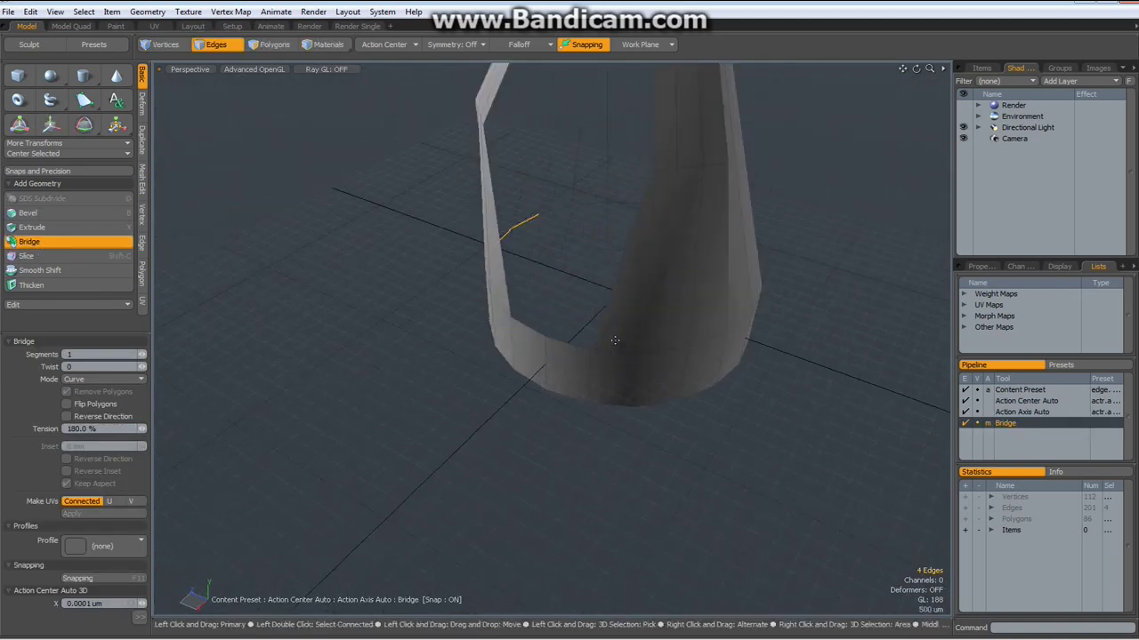
{"action": "scroll", "coordinate": [614, 341], "scroll_direction": "up", "scroll_amount": 2}
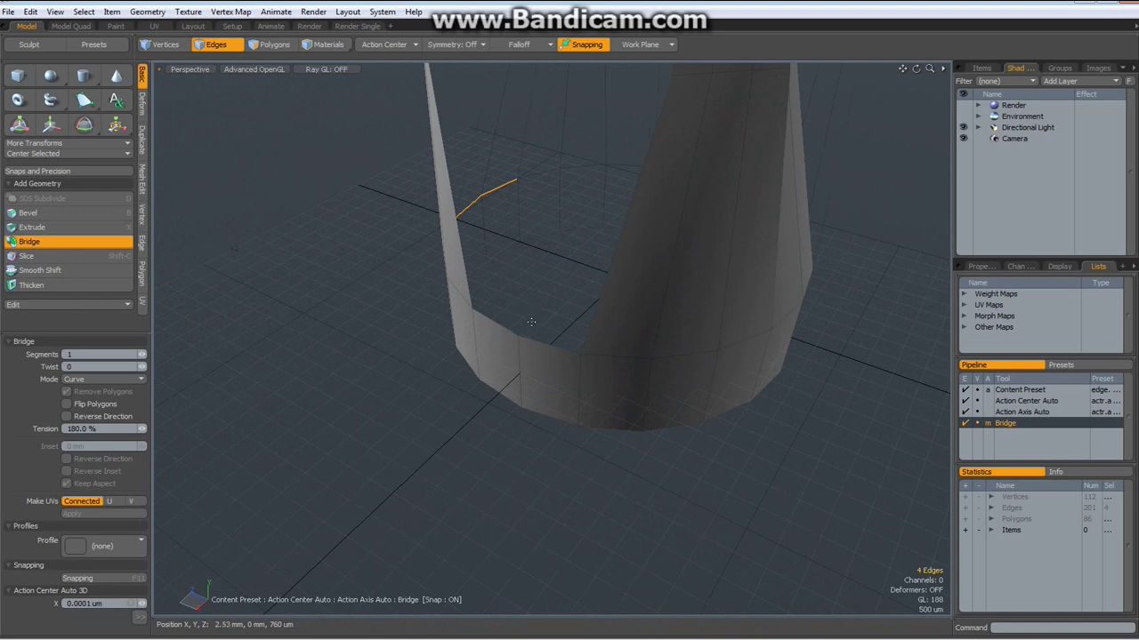
{"action": "key", "text": "space"}
Bridge the last open gap's two base ring edges to the remaining two free disc rim edges
{"action": "left_click", "coordinate": [564, 343], "text": "shift"}
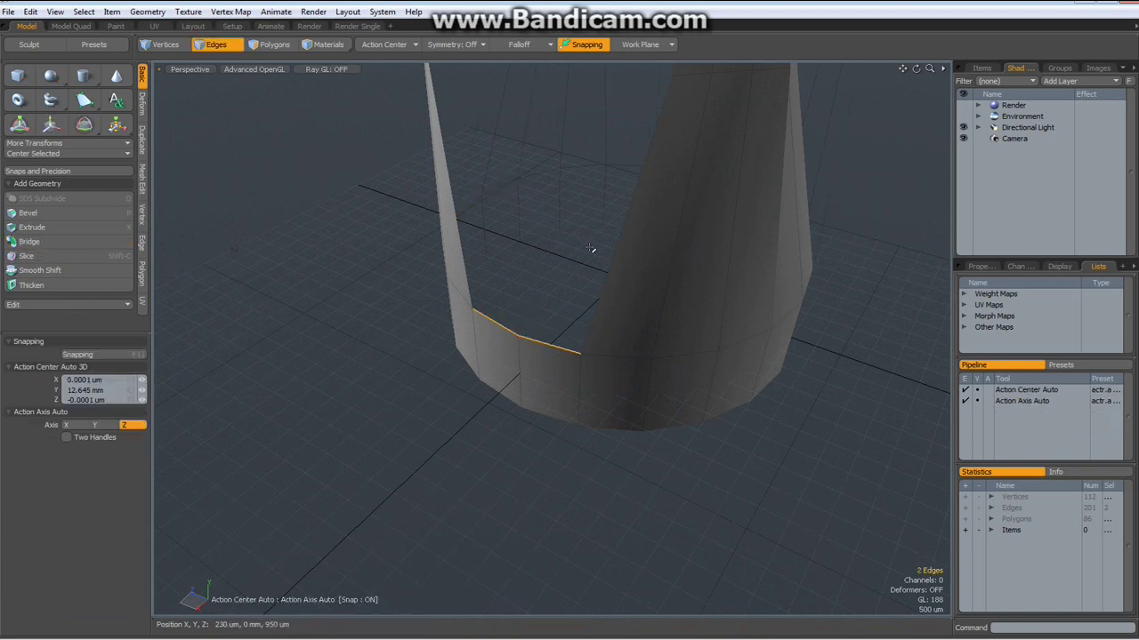
{"action": "scroll", "coordinate": [595, 240], "scroll_direction": "down", "scroll_amount": 2}
{"action": "left_click_drag", "start_coordinate": [608, 120], "coordinate": [578, 361], "text": "alt+shift"}
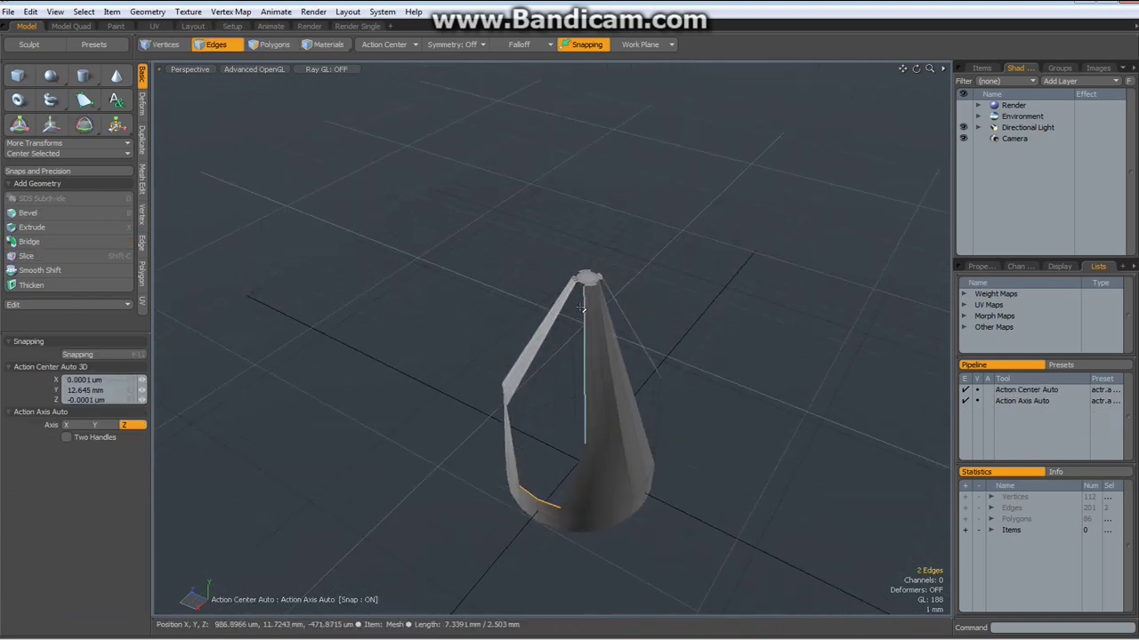
{"action": "scroll", "coordinate": [587, 270], "scroll_direction": "up", "scroll_amount": 5}
{"action": "left_click", "coordinate": [559, 396], "text": "shift"}
{"action": "left_click", "coordinate": [567, 397], "text": "shift"}
{"action": "scroll", "coordinate": [561, 401], "scroll_direction": "down", "scroll_amount": 5}
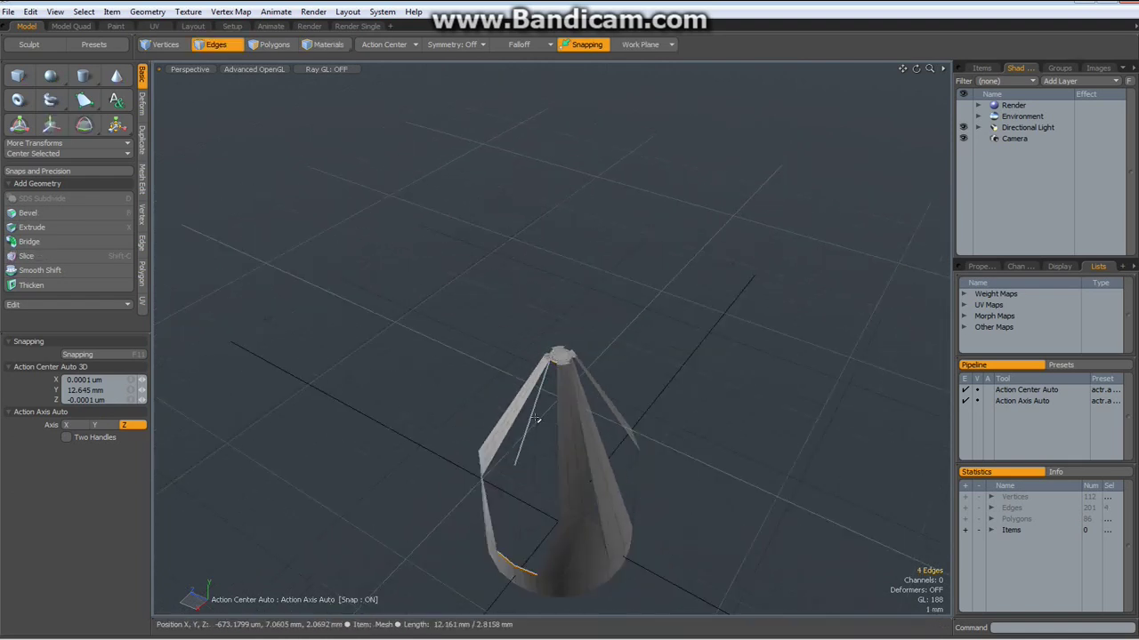
{"action": "left_click_drag", "start_coordinate": [507, 573], "coordinate": [487, 402], "text": "alt+shift"}
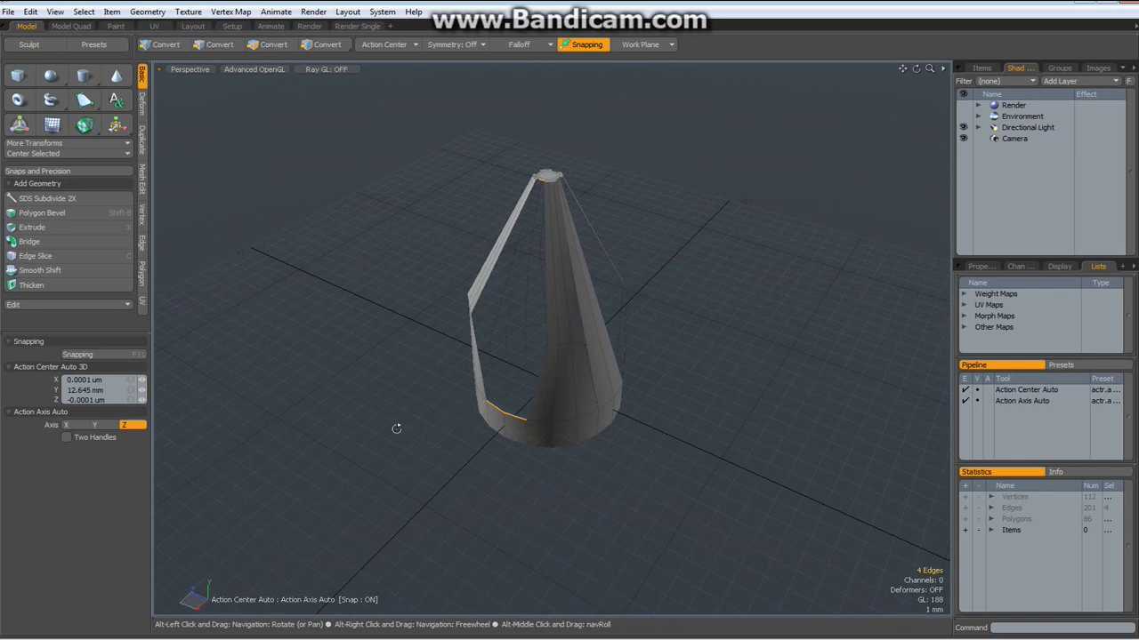
{"action": "left_click", "coordinate": [29, 242]}
{"action": "left_click_drag", "start_coordinate": [739, 323], "coordinate": [374, 308], "text": "alt"}
{"action": "key", "text": "space"}
Loop-slice the four bridged strips crosswise at 50% with a count of 1, using their central vertical edges
{"action": "double_click", "coordinate": [547, 361]}
{"action": "left_click_drag", "start_coordinate": [748, 341], "coordinate": [541, 356], "text": "alt"}
{"action": "left_click", "coordinate": [540, 360], "text": "shift"}
{"action": "left_click_drag", "start_coordinate": [727, 341], "coordinate": [508, 353], "text": "alt"}
{"action": "left_click", "coordinate": [539, 340], "text": "shift"}
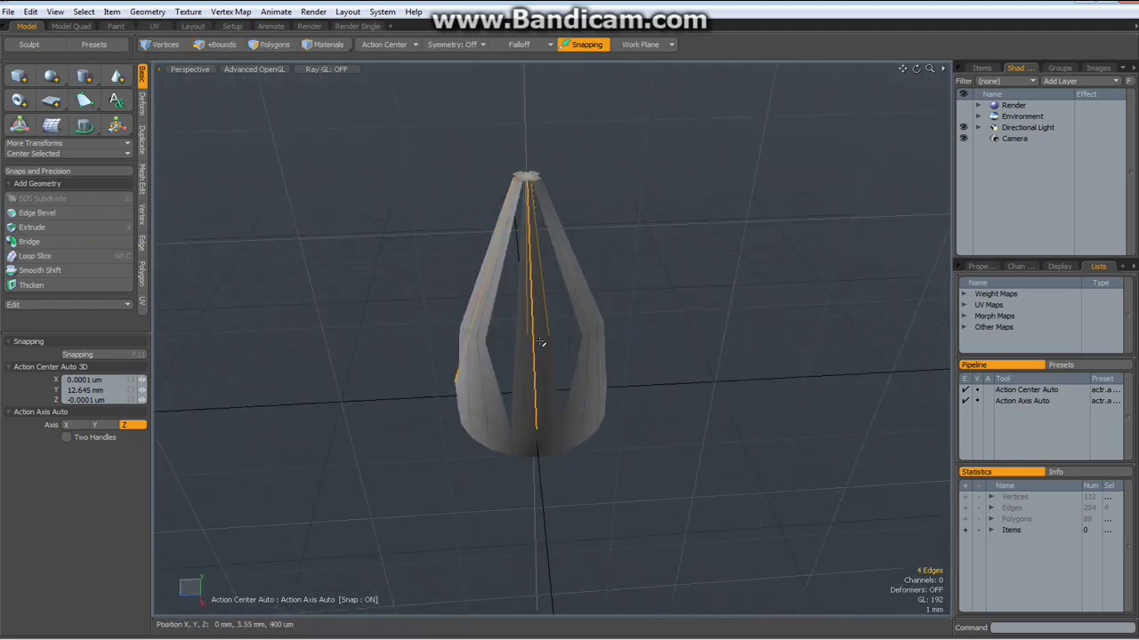
{"action": "left_click_drag", "start_coordinate": [745, 317], "coordinate": [618, 280], "text": "alt"}
{"action": "left_click", "coordinate": [592, 354], "text": "shift"}
{"action": "key", "text": "alt+c"}
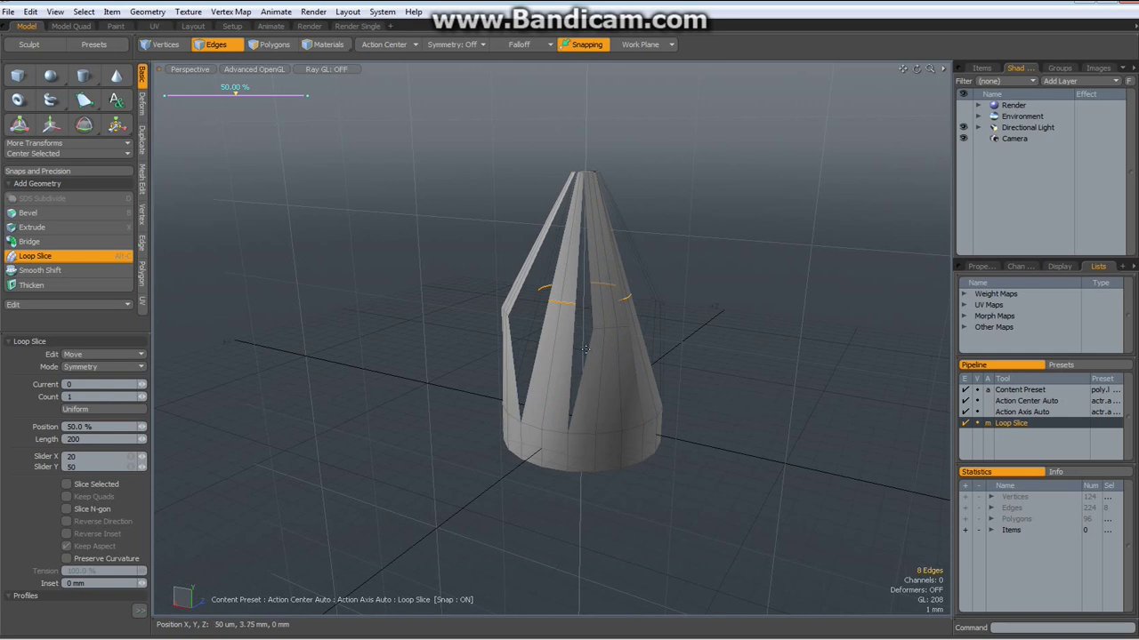
In the top view, scale the four strips' new crosswise edges uniformly inward to 45.5% in X and Z
{"action": "left_click_drag", "start_coordinate": [678, 305], "coordinate": [765, 458], "text": "alt"}
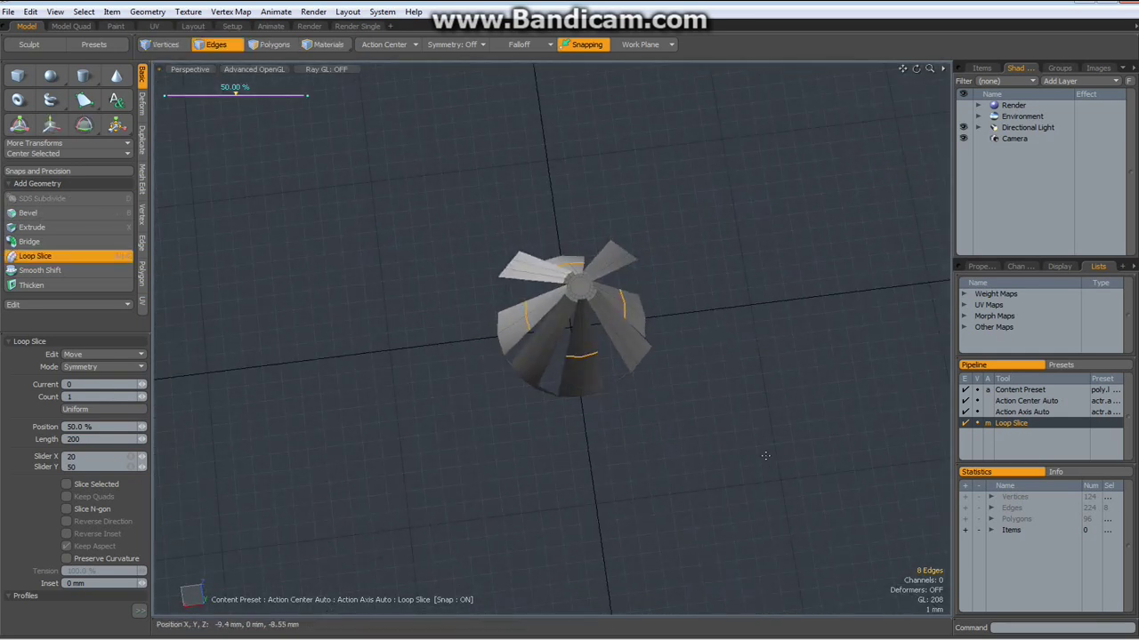
{"action": "key", "text": "KP_1"}
{"action": "key", "text": "y"}
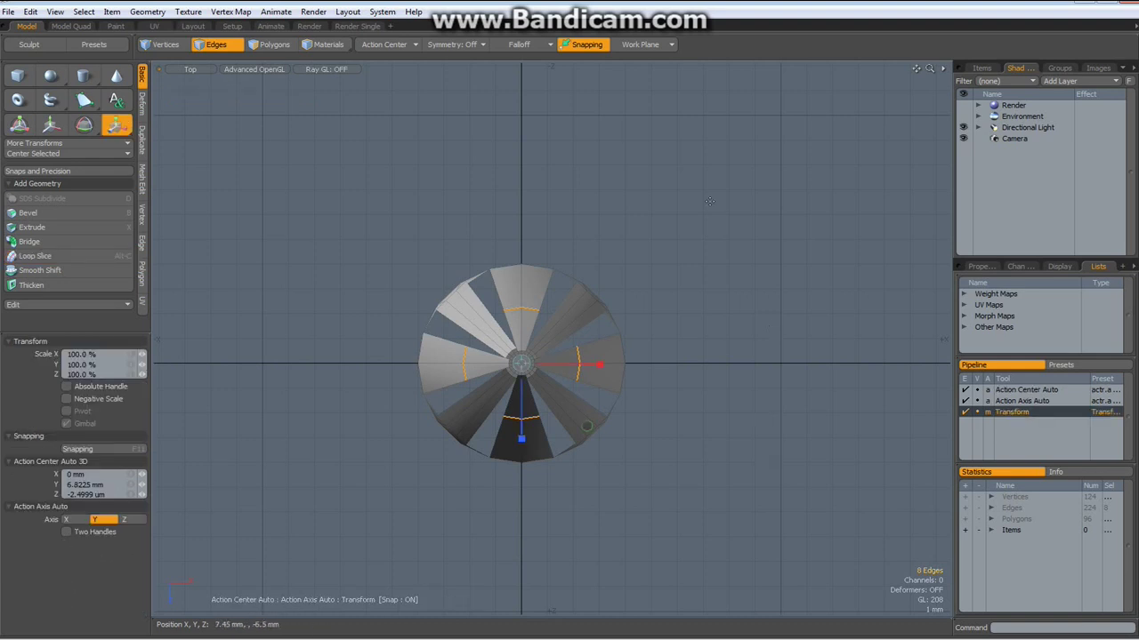
{"action": "left_click_drag", "start_coordinate": [586, 427], "coordinate": [587, 427]}
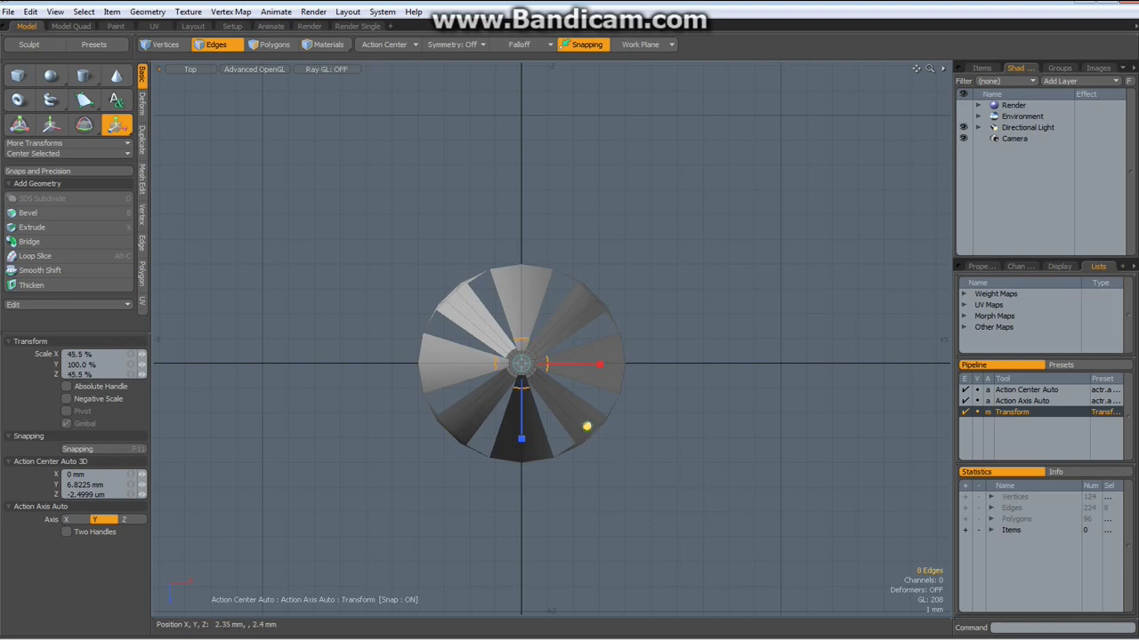
{"action": "key", "text": "q"}
{"action": "left_click", "coordinate": [693, 439]}
In the perspective view, fill all eight openings between prongs and strips with polygons made from their border loops, and change to polygon selection mode
{"action": "key", "text": "ctrl+space"}
{"action": "left_click", "coordinate": [717, 411]}
{"action": "left_click_drag", "start_coordinate": [718, 412], "coordinate": [718, 330], "text": "alt"}
{"action": "double_click", "coordinate": [508, 369]}
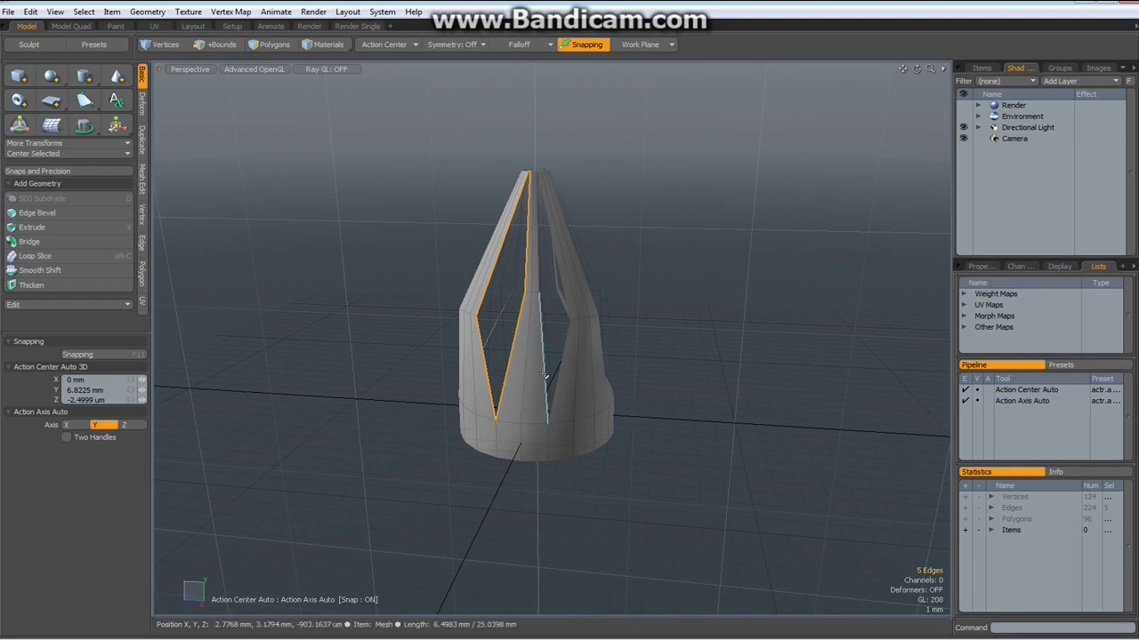
{"action": "double_click", "coordinate": [540, 379], "text": "shift"}
{"action": "mouse_move", "coordinate": [540, 379]}
{"action": "left_mouse_down", "text": "alt"}
{"action": "mouse_move", "coordinate": [579, 399]}
{"action": "mouse_move", "coordinate": [556, 373]}
{"action": "left_mouse_up", "text": "alt"}
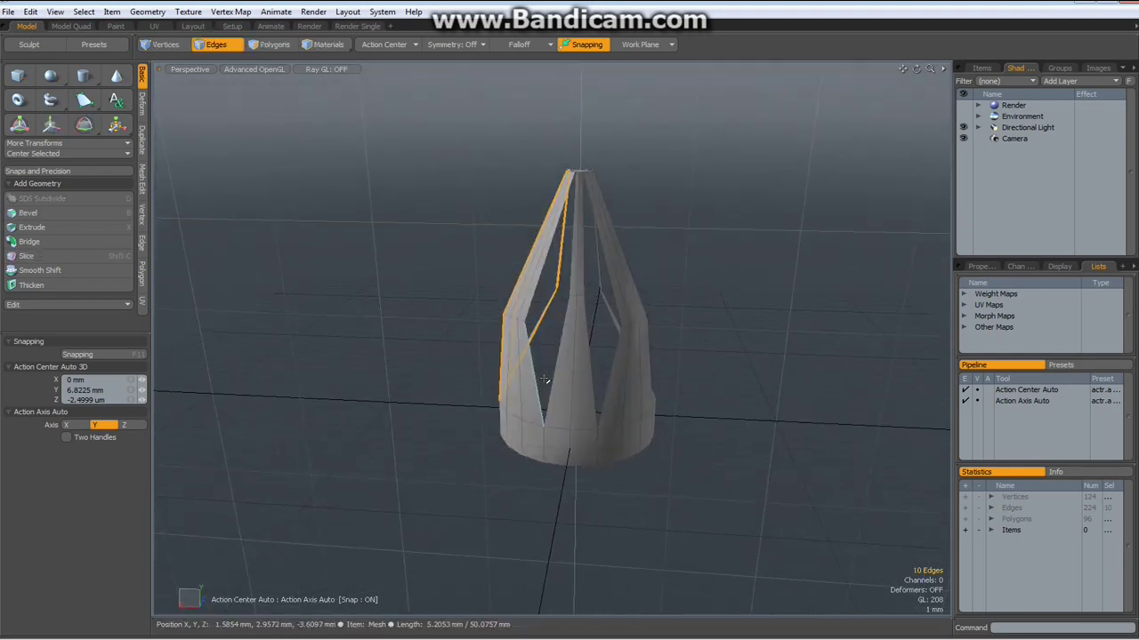
{"action": "double_click", "coordinate": [551, 373], "text": "shift"}
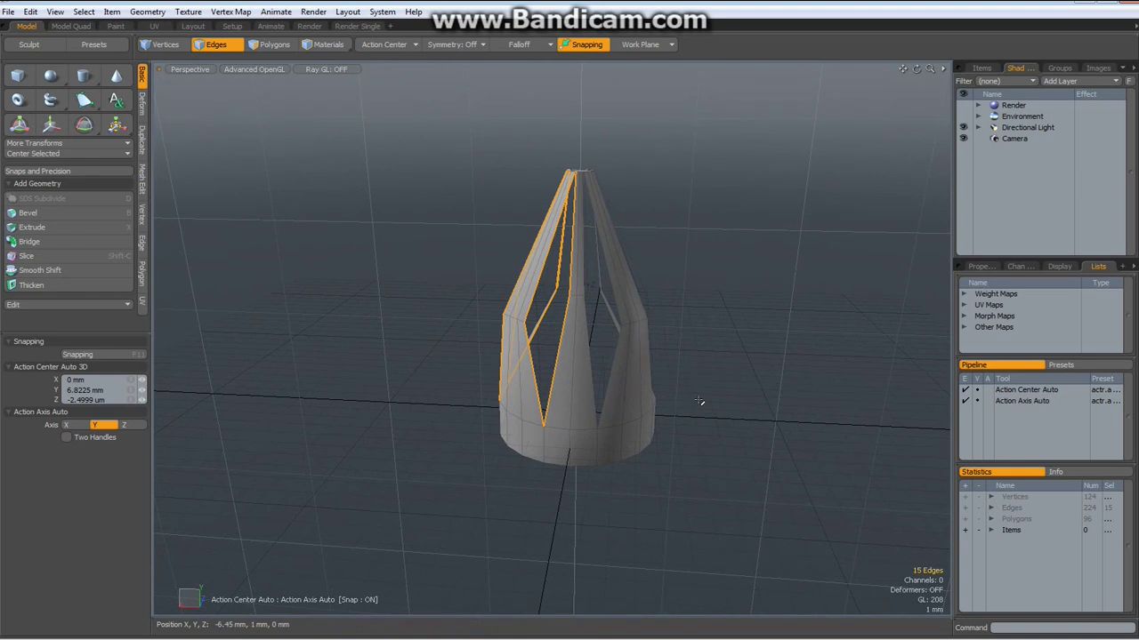
{"action": "double_click", "coordinate": [603, 394], "text": "shift"}
{"action": "left_click_drag", "start_coordinate": [765, 396], "coordinate": [572, 404], "text": "alt"}
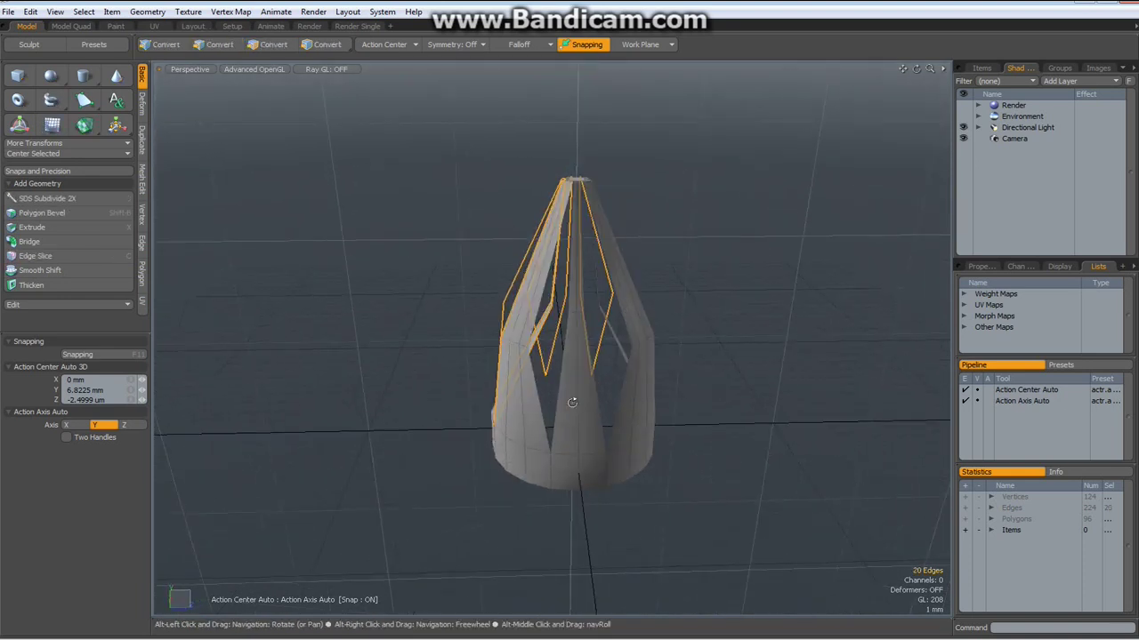
{"action": "double_click", "coordinate": [557, 407], "text": "shift"}
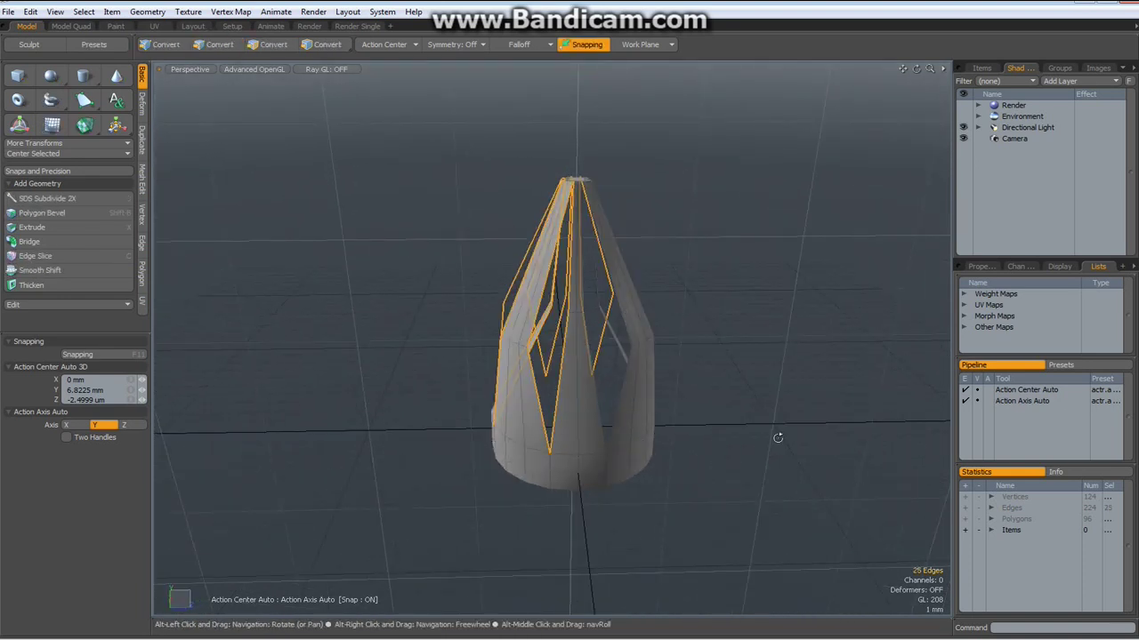
{"action": "left_click_drag", "start_coordinate": [774, 436], "coordinate": [724, 447], "text": "alt"}
{"action": "double_click", "coordinate": [571, 416], "text": "shift"}
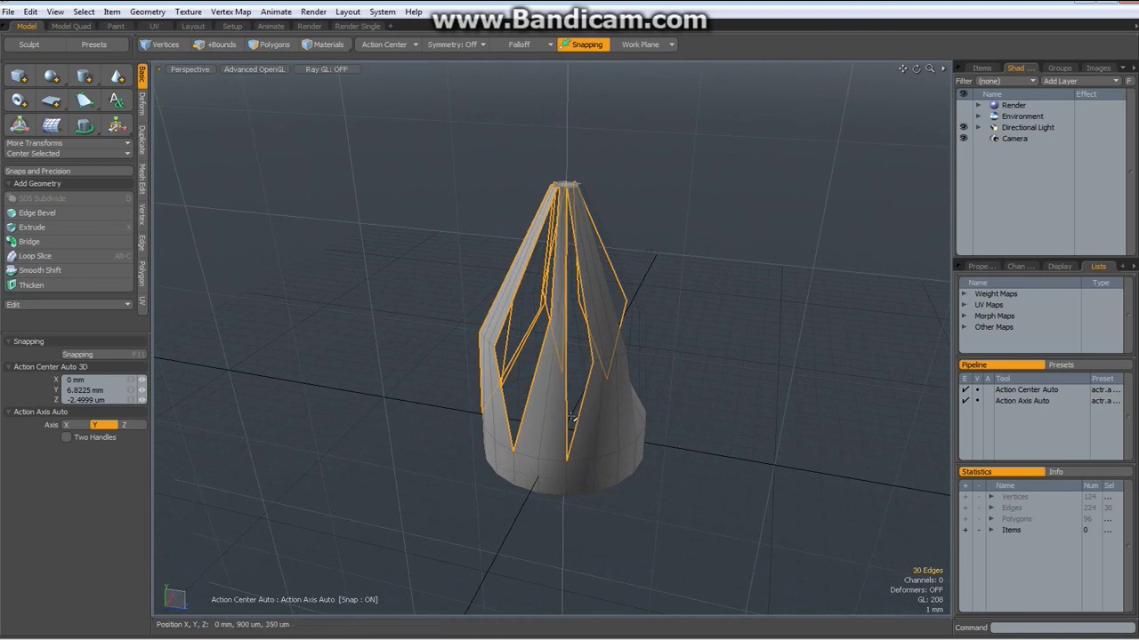
{"action": "left_click_drag", "start_coordinate": [795, 406], "coordinate": [659, 407], "text": "alt"}
{"action": "double_click", "coordinate": [511, 420], "text": "shift"}
{"action": "double_click", "coordinate": [583, 418], "text": "shift"}
{"action": "left_click_drag", "start_coordinate": [617, 432], "coordinate": [702, 251], "text": "alt"}
{"action": "key", "text": "p"}
{"action": "key", "text": "3"}
{"action": "left_click_drag", "start_coordinate": [495, 325], "coordinate": [519, 330], "text": "alt"}
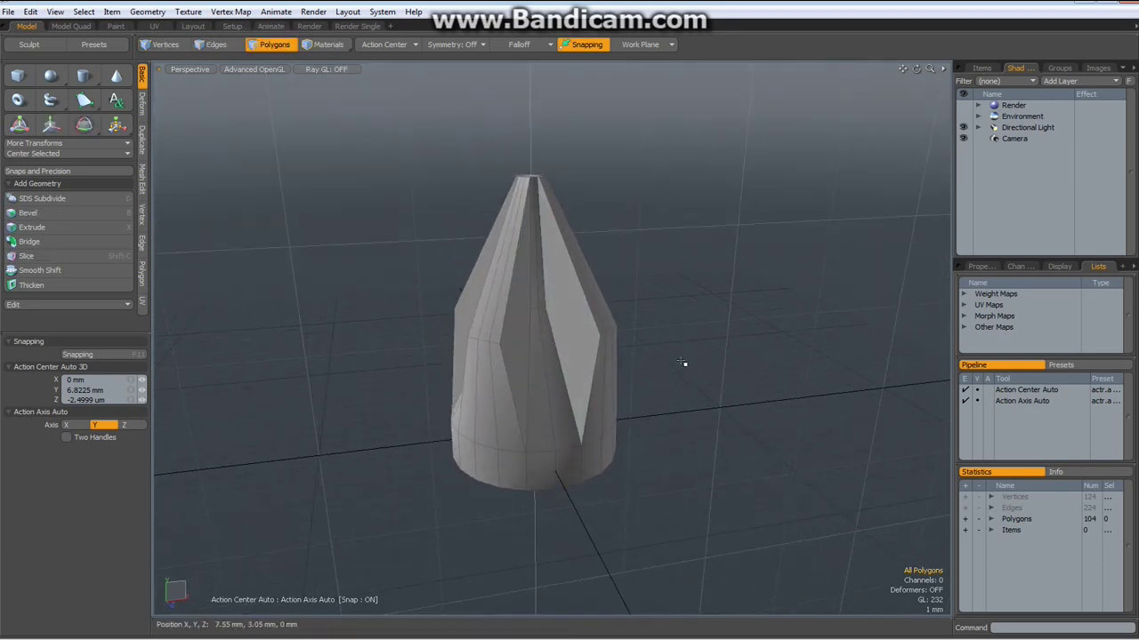
{"action": "scroll", "coordinate": [531, 324], "scroll_direction": "up", "scroll_amount": 5}
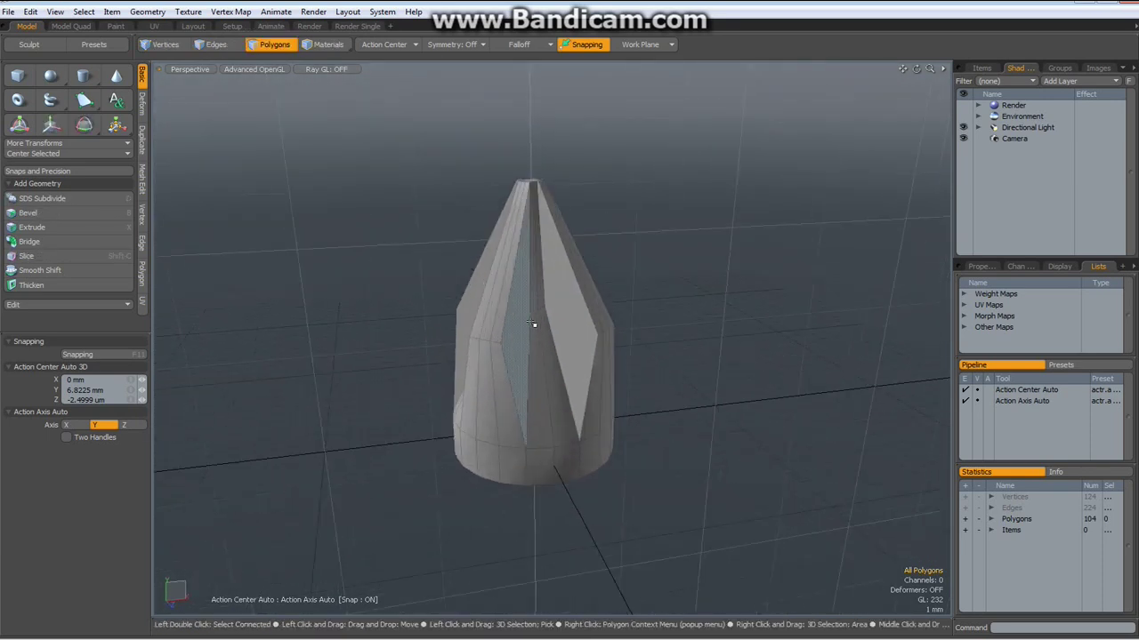
Edge-slice the two filler polygons flanking the front strip, from each prong's mid-height corner to the strip's crosswise edge
{"action": "key", "text": "alt+c"}
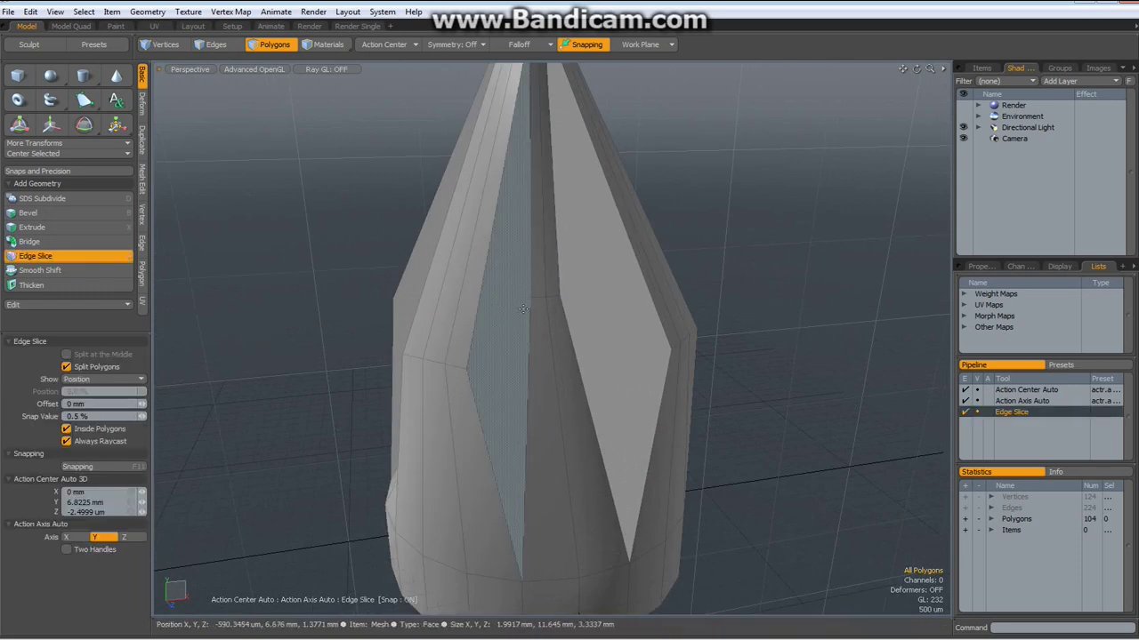
{"action": "left_click", "coordinate": [466, 368]}
{"action": "left_click", "coordinate": [531, 295]}
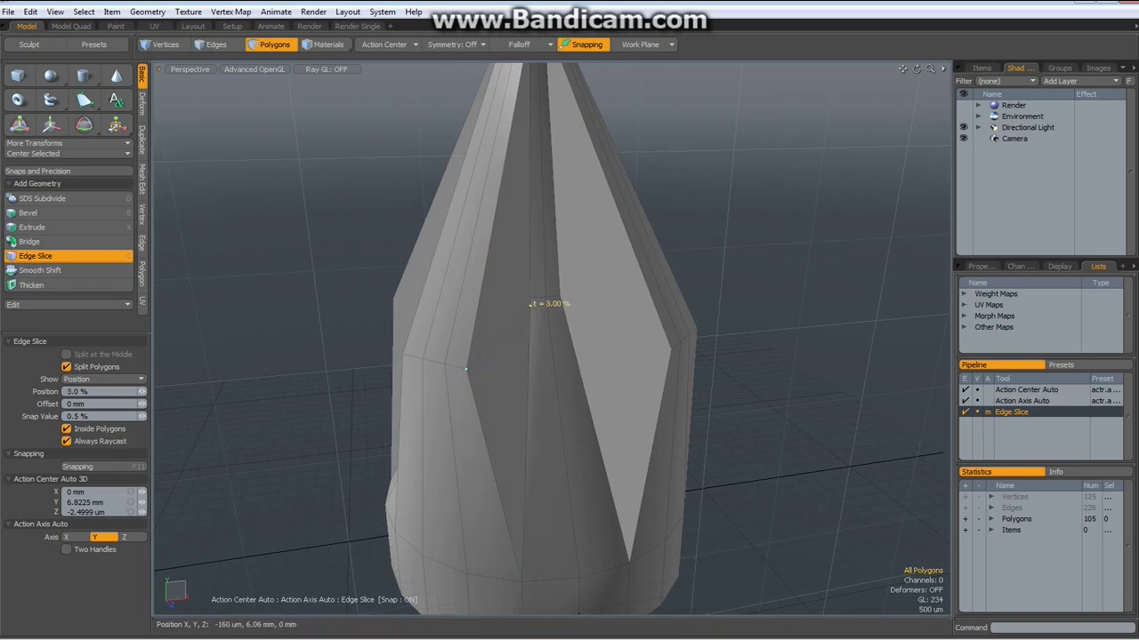
{"action": "left_click", "coordinate": [564, 314], "text": "shift"}
{"action": "left_click_drag", "start_coordinate": [655, 321], "coordinate": [670, 348]}
Edge-slice the next pair of filler polygons around the form, joining the prong corners to the second strip's crosswise edge
{"action": "left_click_drag", "start_coordinate": [782, 316], "coordinate": [613, 356], "text": "alt"}
{"action": "left_click", "coordinate": [546, 384], "text": "shift"}
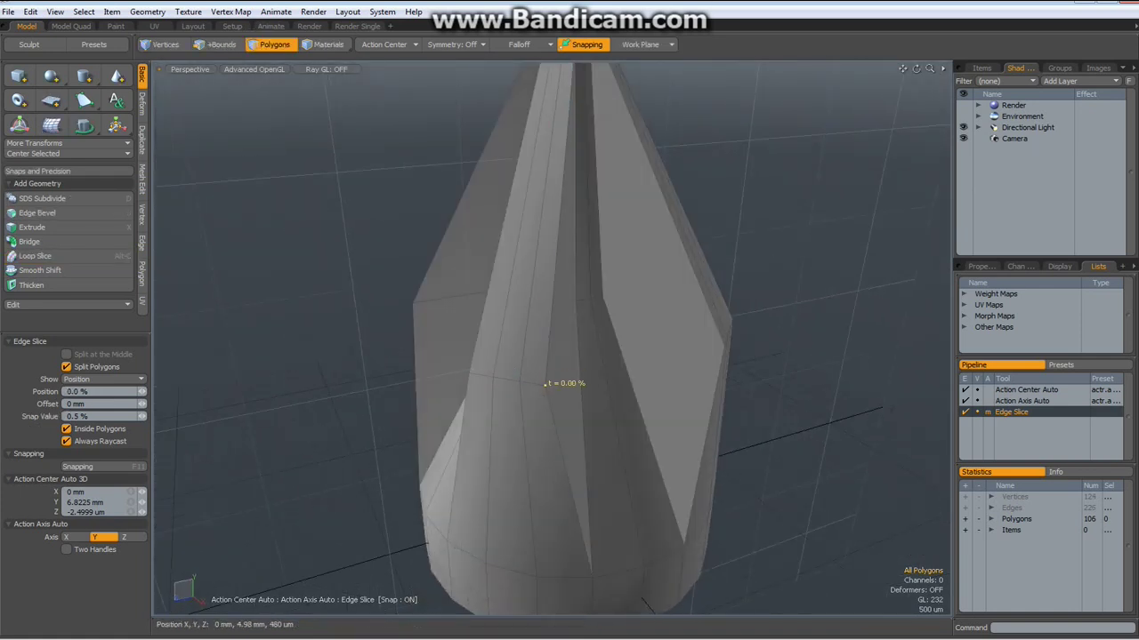
{"action": "left_click", "coordinate": [576, 299]}
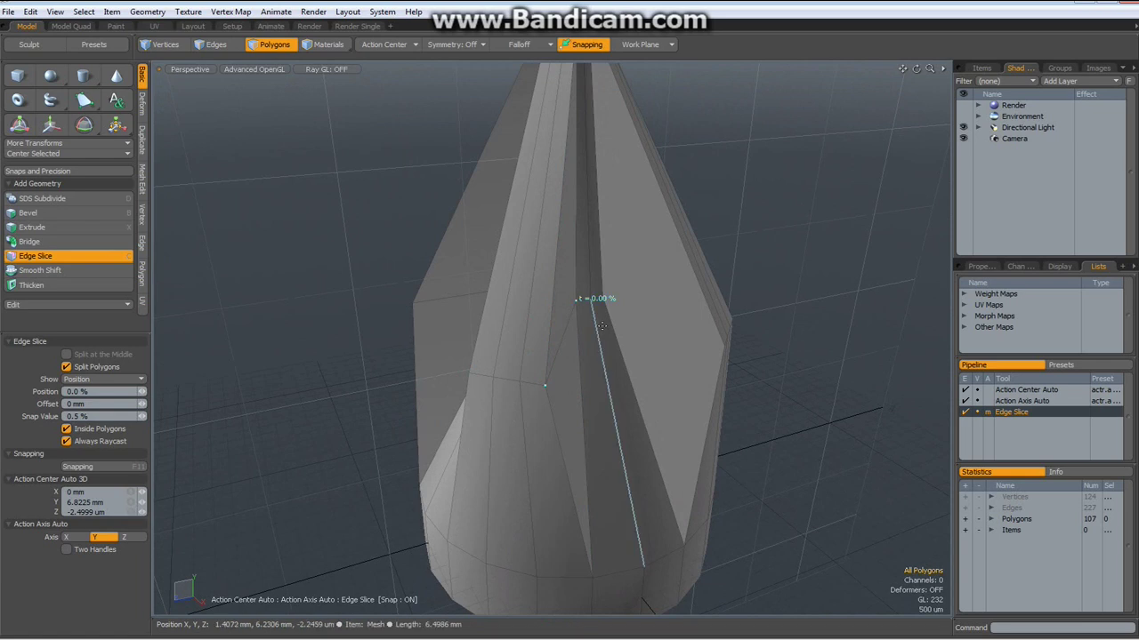
{"action": "key", "text": "alt"}
{"action": "left_click", "coordinate": [603, 296], "text": "shift"}
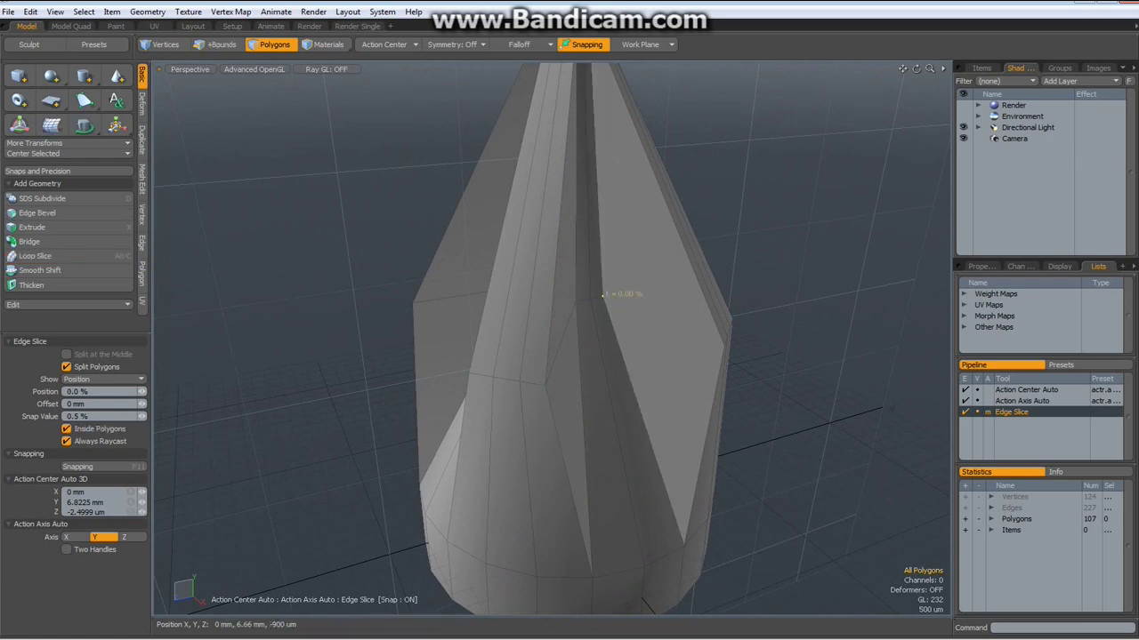
{"action": "left_click", "coordinate": [721, 325]}
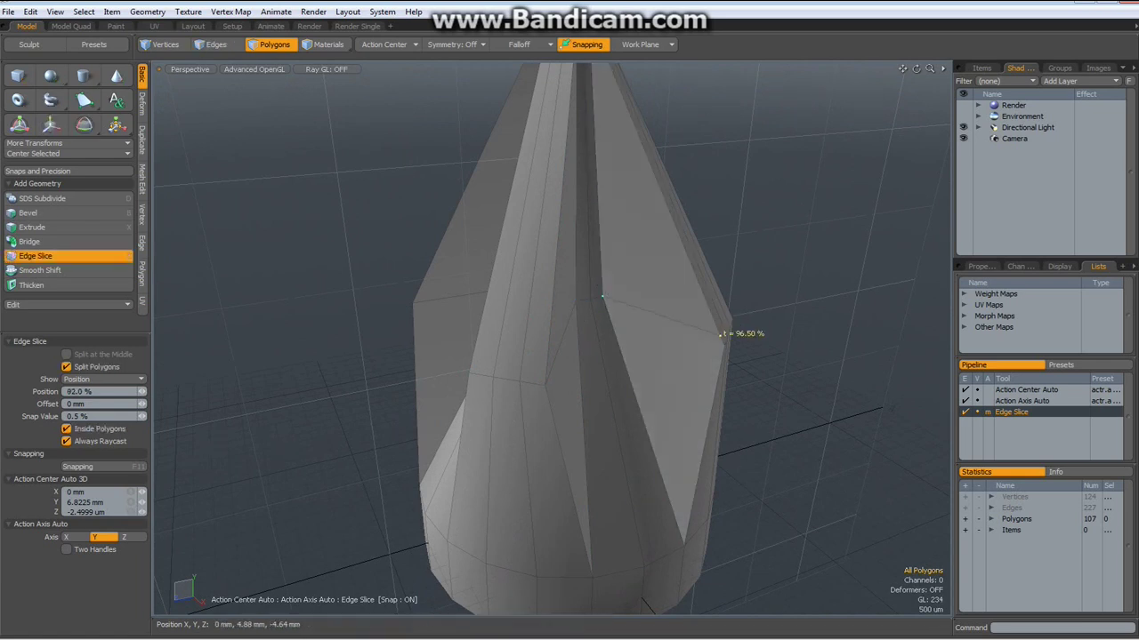
Edge-slice the filler polygons on both sides of the third strip between its crosswise edge and the adjacent prong corners
{"action": "left_click_drag", "start_coordinate": [730, 336], "coordinate": [553, 275], "text": "alt"}
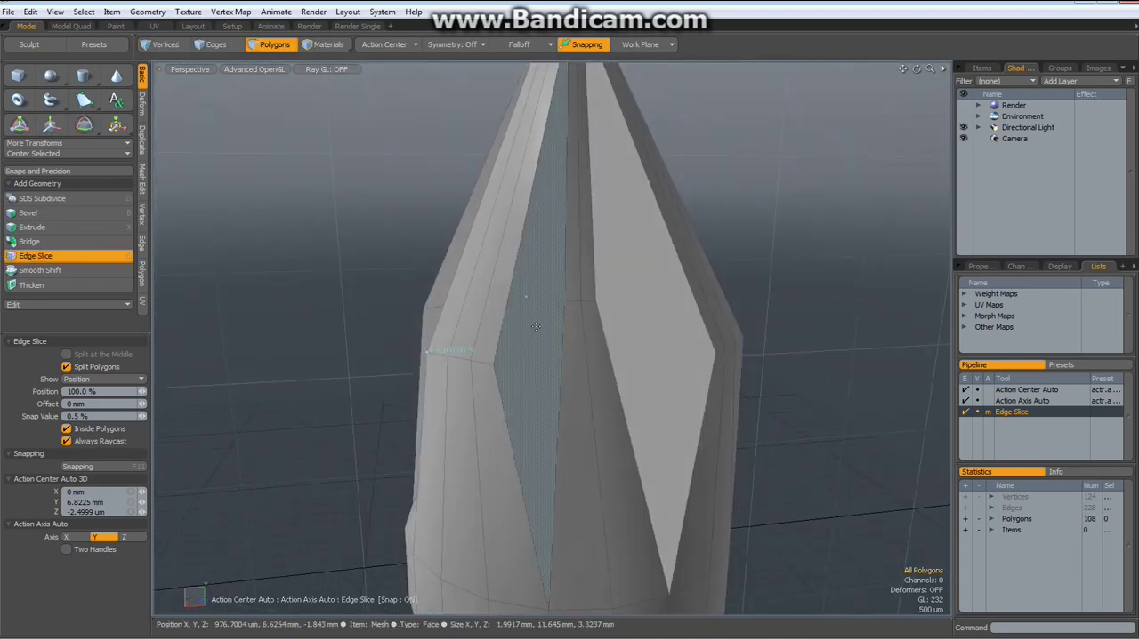
{"action": "left_click", "coordinate": [553, 276]}
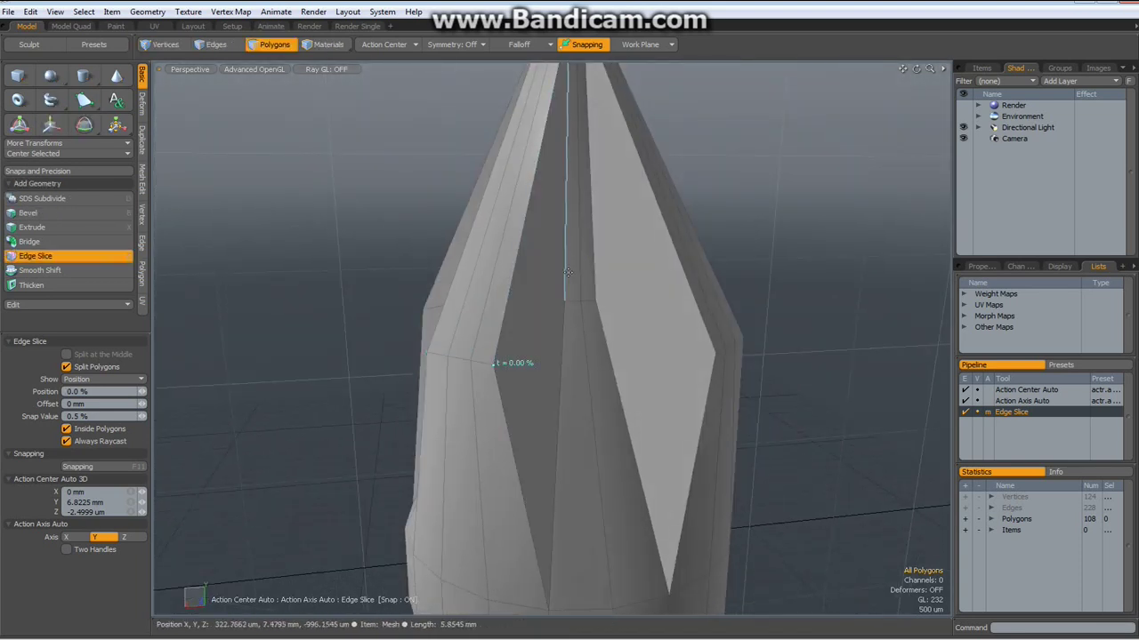
{"action": "left_click", "coordinate": [595, 297], "text": "shift"}
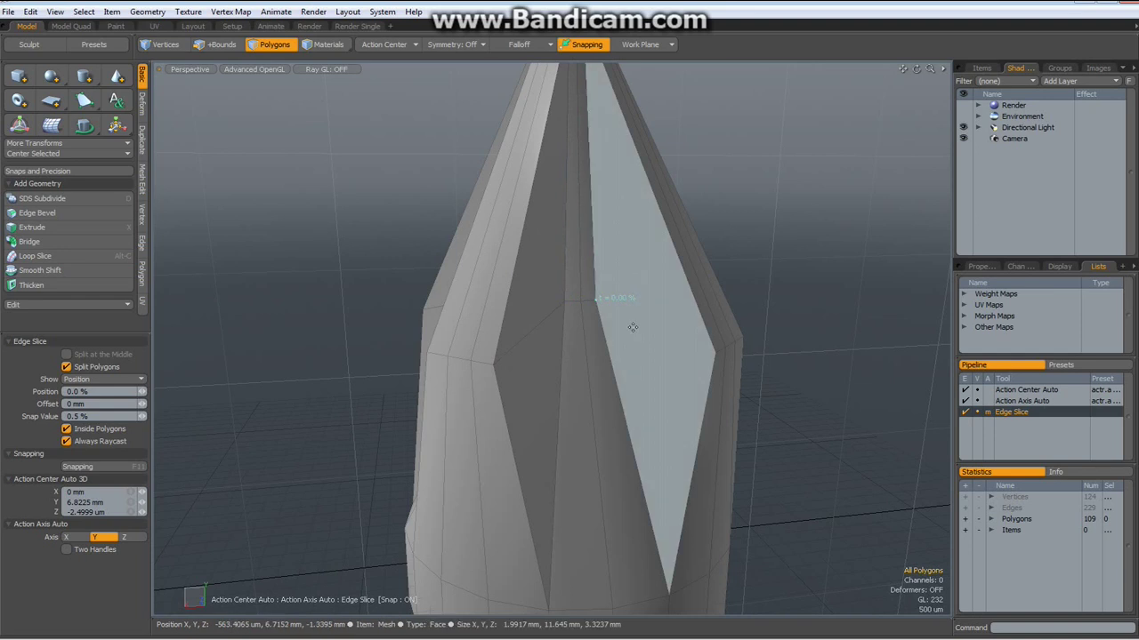
{"action": "left_click", "coordinate": [707, 337]}
Edge-slice the last two filler polygons beside the fourth strip at prong-corner height and drop the slice tool
{"action": "left_click_drag", "start_coordinate": [707, 340], "coordinate": [526, 241], "text": "alt"}
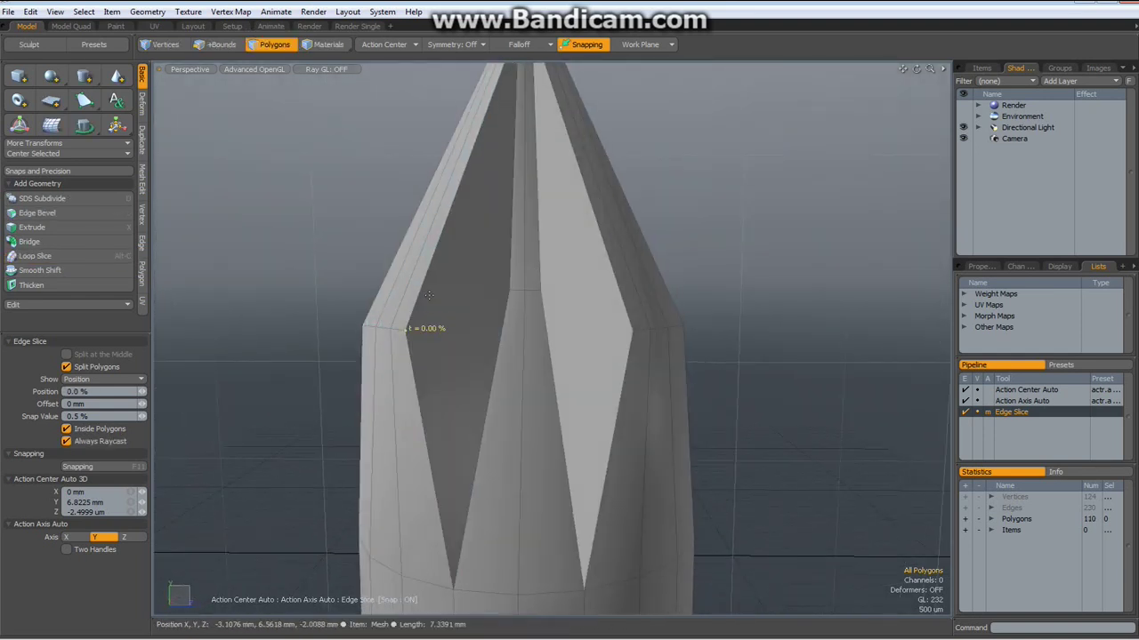
{"action": "left_click", "coordinate": [511, 288]}
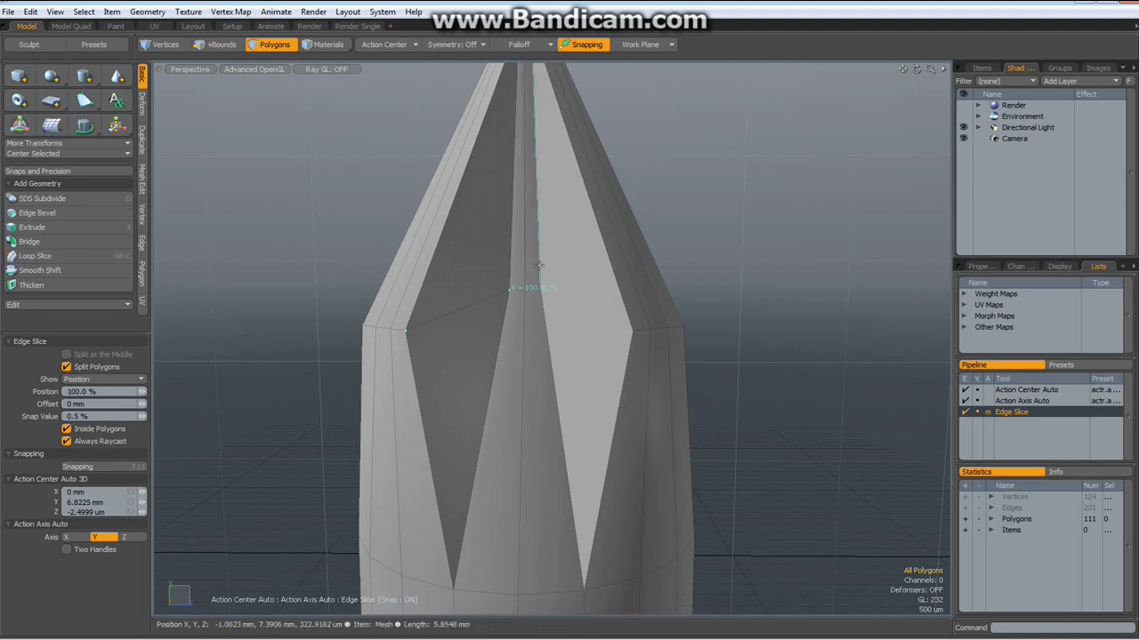
{"action": "left_click", "coordinate": [627, 314]}
{"action": "left_click_drag", "start_coordinate": [806, 239], "coordinate": [575, 249], "text": "alt"}
{"action": "key", "text": "q"}
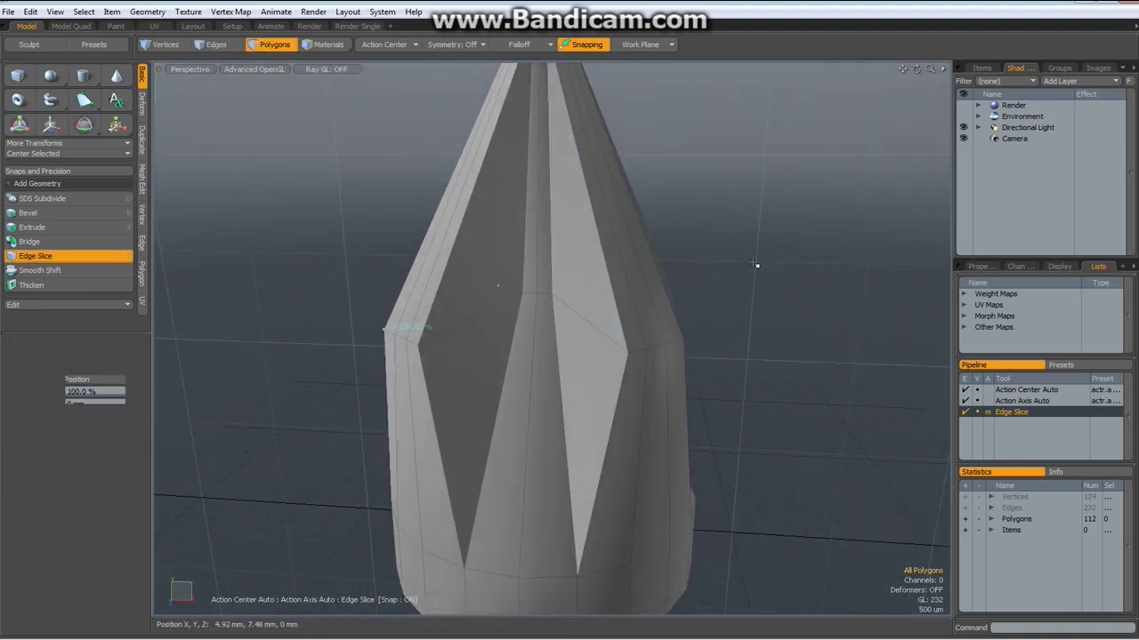
Loop-slice the lower halves of all four strips crosswise at 50% with a count of 1, using their central vertical edges
{"action": "scroll", "coordinate": [756, 261], "scroll_direction": "down", "scroll_amount": 4}
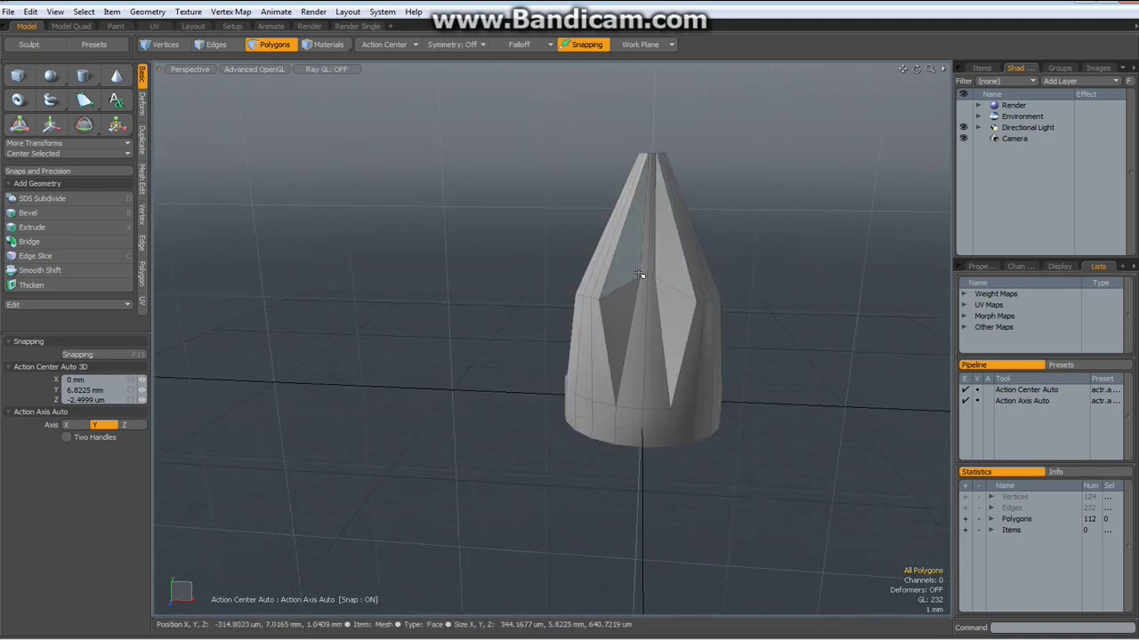
{"action": "scroll", "coordinate": [630, 276], "scroll_direction": "up", "scroll_amount": 3}
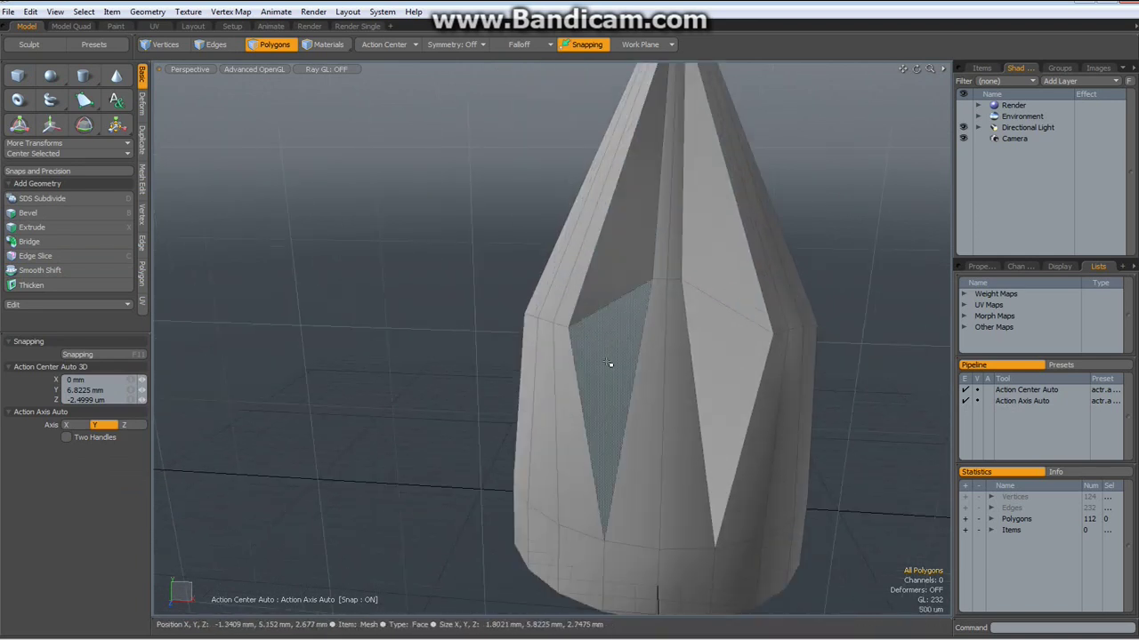
{"action": "key", "text": "2"}
{"action": "left_click", "coordinate": [662, 431]}
{"action": "scroll", "coordinate": [697, 429], "scroll_direction": "down", "scroll_amount": 5}
{"action": "left_click_drag", "start_coordinate": [696, 429], "coordinate": [627, 428], "text": "alt"}
{"action": "left_click", "coordinate": [624, 487], "text": "shift"}
{"action": "left_click_drag", "start_coordinate": [715, 491], "coordinate": [495, 471], "text": "alt"}
{"action": "left_click", "coordinate": [437, 472], "text": "shift"}
{"action": "left_click_drag", "start_coordinate": [635, 436], "coordinate": [475, 400], "text": "alt"}
{"action": "scroll", "coordinate": [474, 397], "scroll_direction": "up", "scroll_amount": 5}
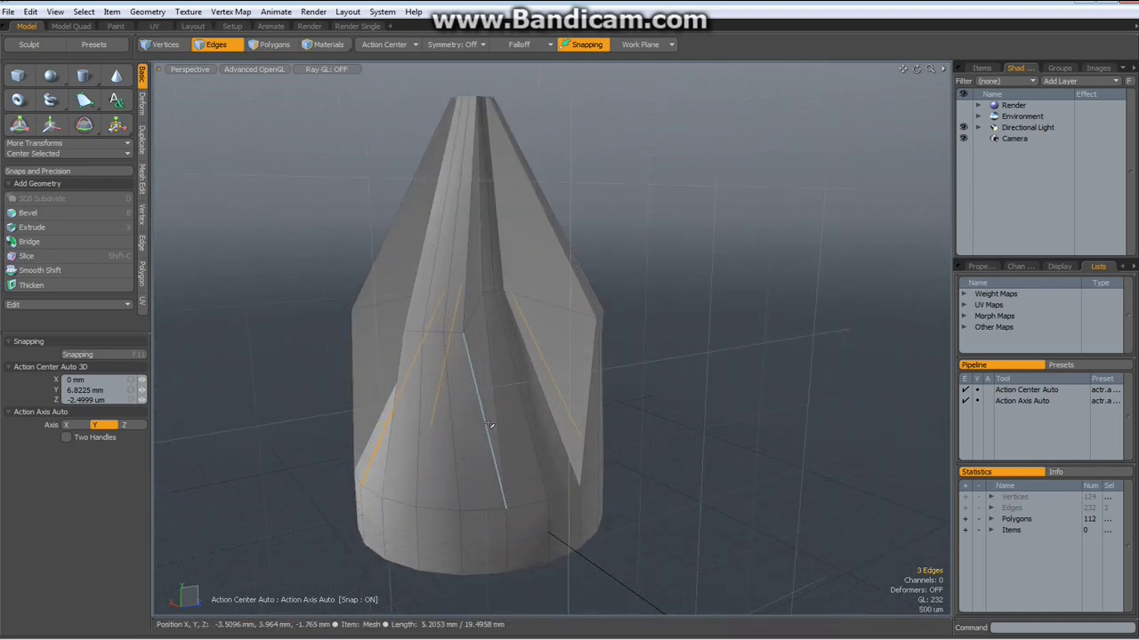
{"action": "key", "text": "shift"}
{"action": "left_click", "coordinate": [529, 438], "text": "shift"}
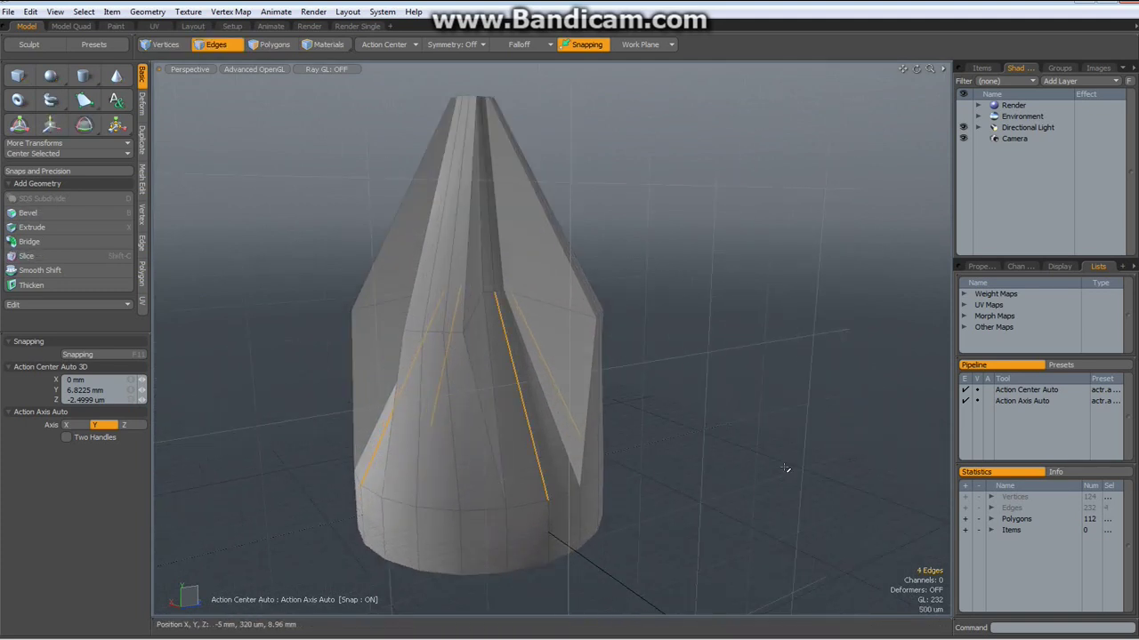
{"action": "left_click_drag", "start_coordinate": [528, 438], "coordinate": [694, 460], "text": "alt"}
{"action": "key", "text": "alt+c"}
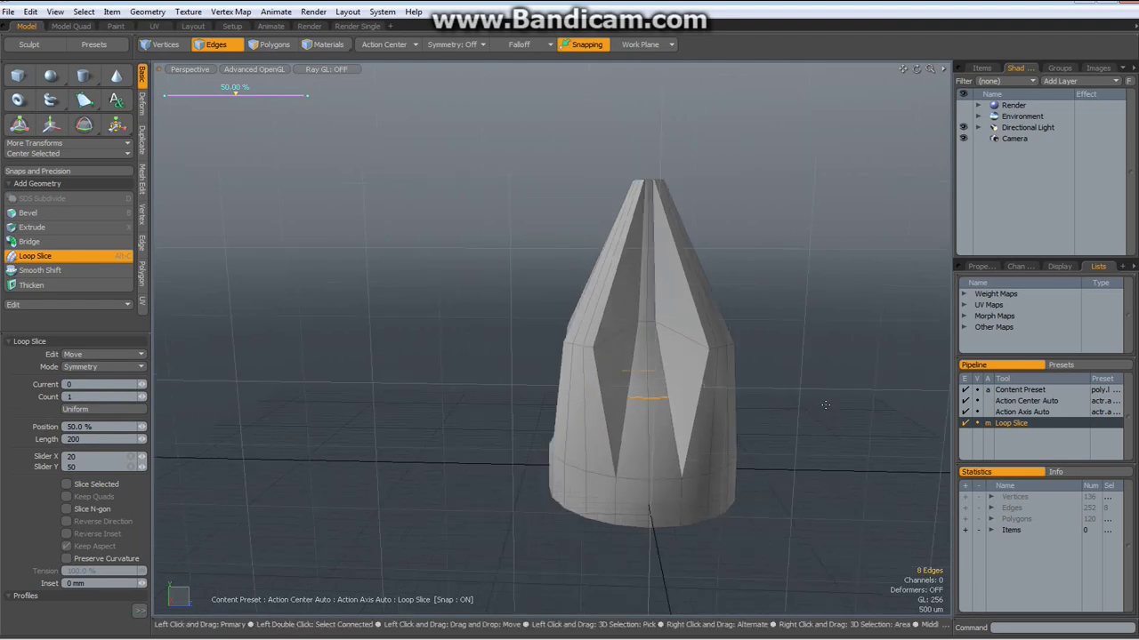
{"action": "key", "text": "space"}
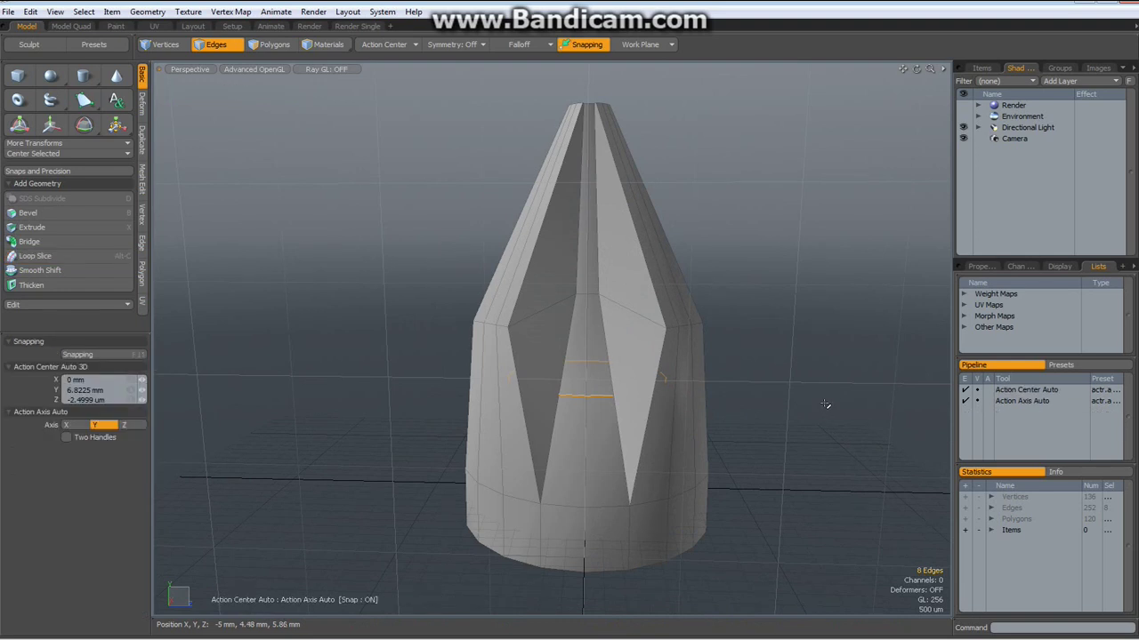
Preview the form with subdivision smoothing and return to the unsmoothed mesh
{"action": "left_click_drag", "start_coordinate": [792, 360], "coordinate": [727, 361], "text": "alt"}
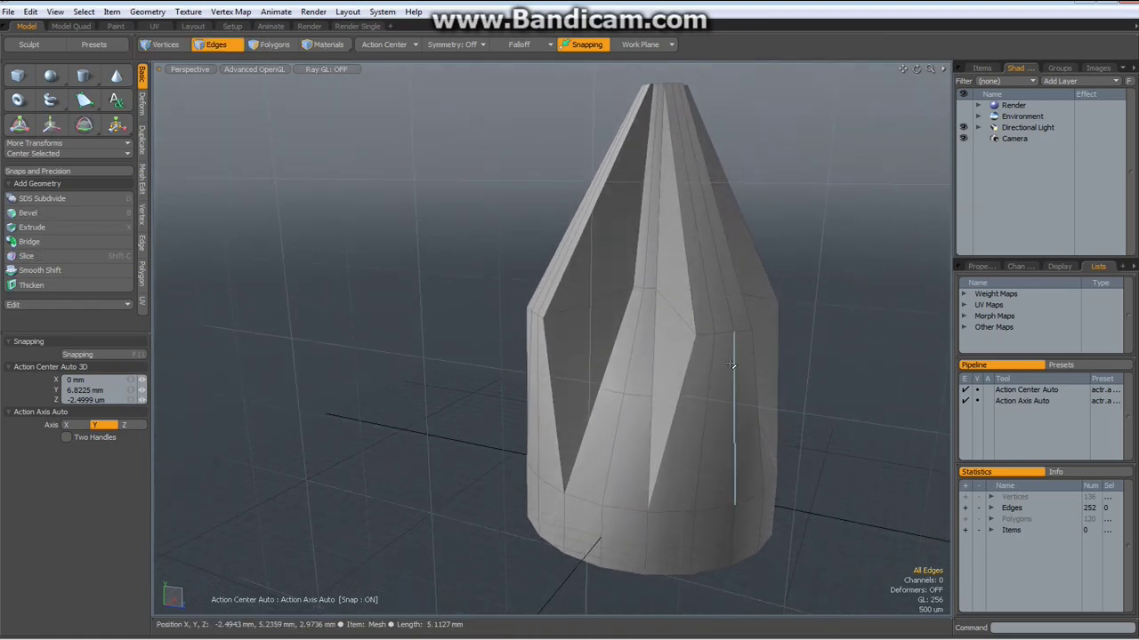
{"action": "key", "text": "Tab"}
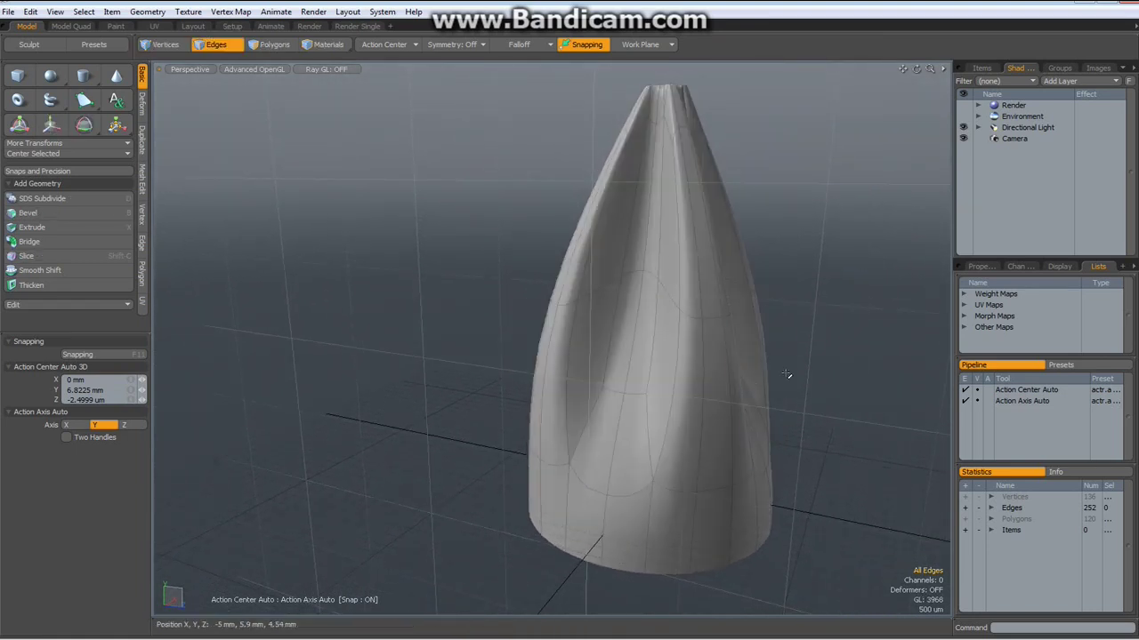
{"action": "key", "text": "Tab"}
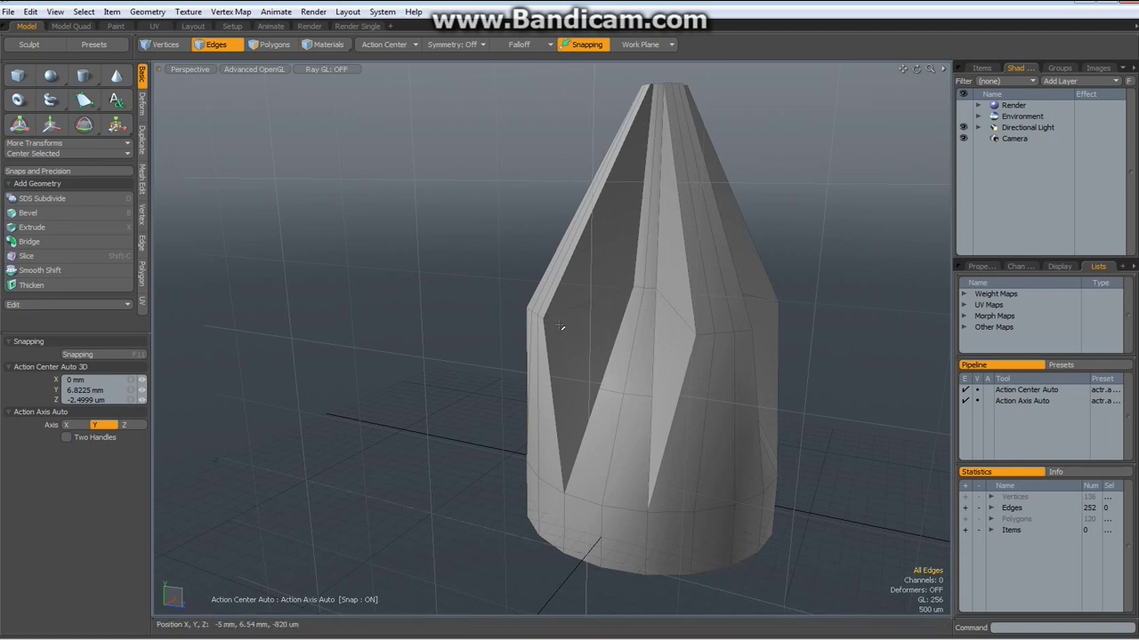
Bevel the full edge loop running around the form at prong-corner height slightly, in Inset mode with round level 0
{"action": "double_click", "coordinate": [579, 310]}
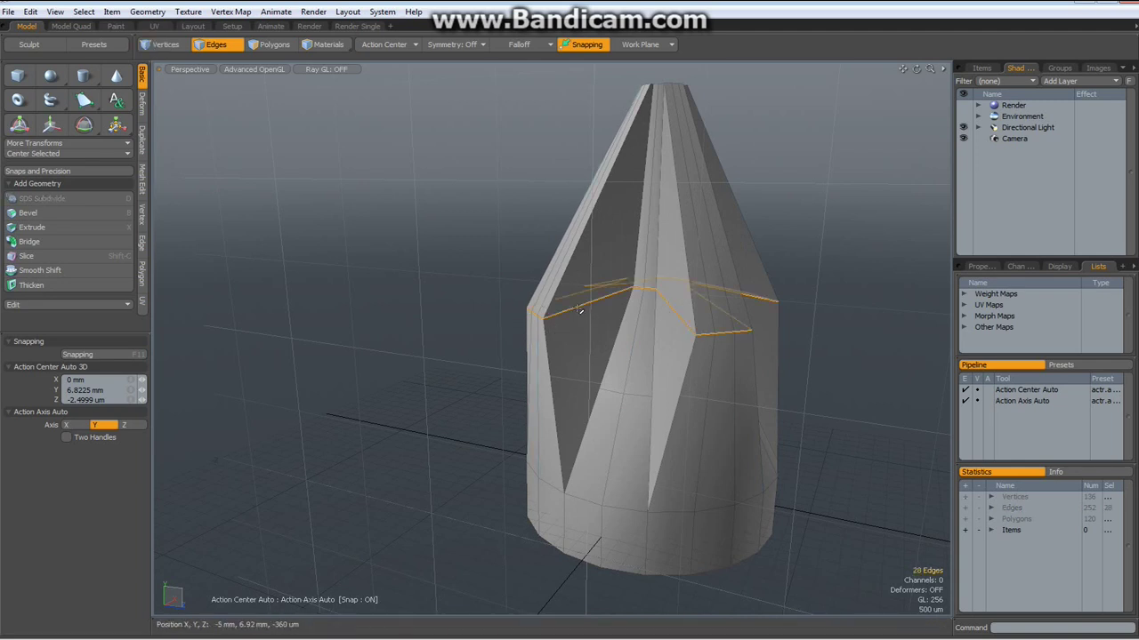
{"action": "left_click_drag", "start_coordinate": [720, 388], "coordinate": [725, 371], "text": "alt"}
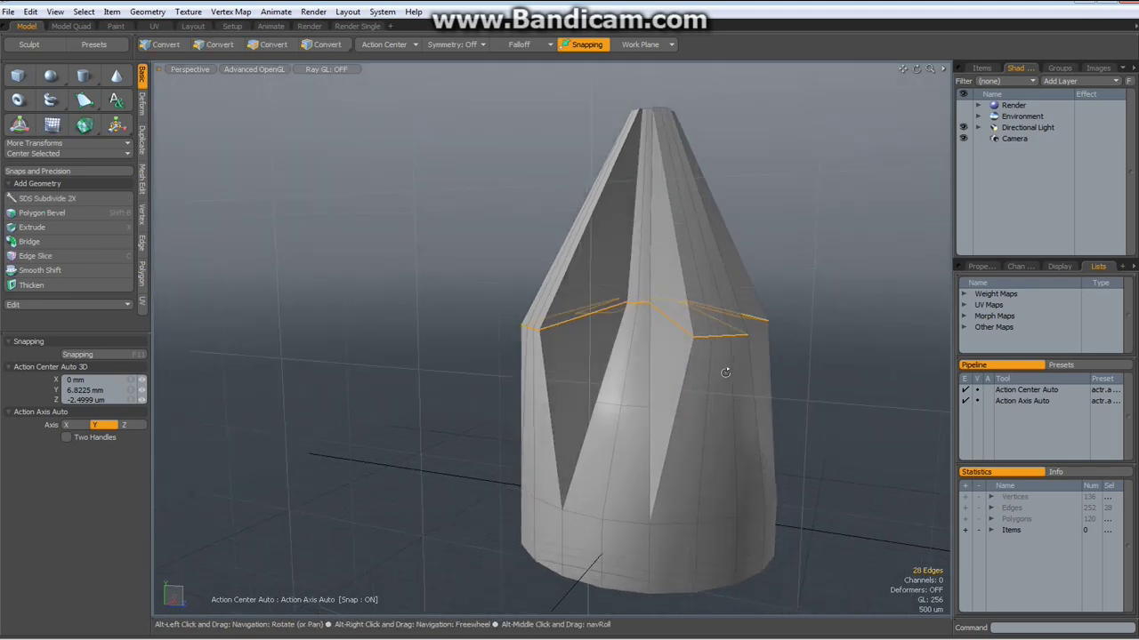
{"action": "key", "text": "b"}
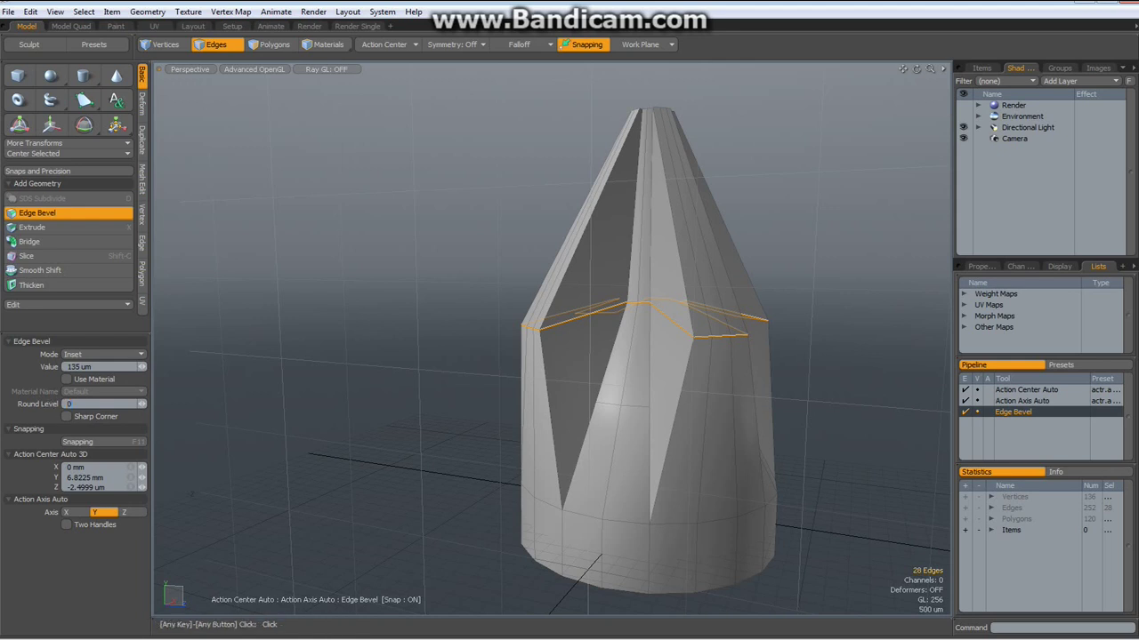
{"action": "scroll", "coordinate": [601, 397], "scroll_direction": "up", "scroll_amount": 5}
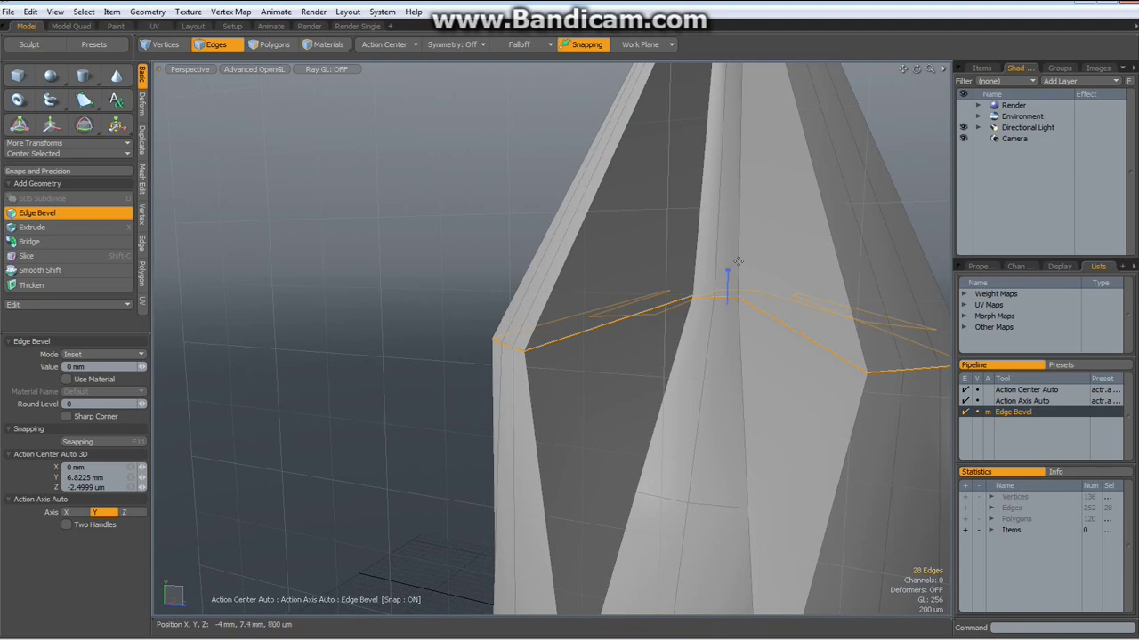
{"action": "left_click_drag", "start_coordinate": [728, 272], "coordinate": [745, 272]}
{"action": "key", "text": "q"}
{"action": "left_click", "coordinate": [355, 267]}
{"action": "scroll", "coordinate": [354, 266], "scroll_direction": "down", "scroll_amount": 5}
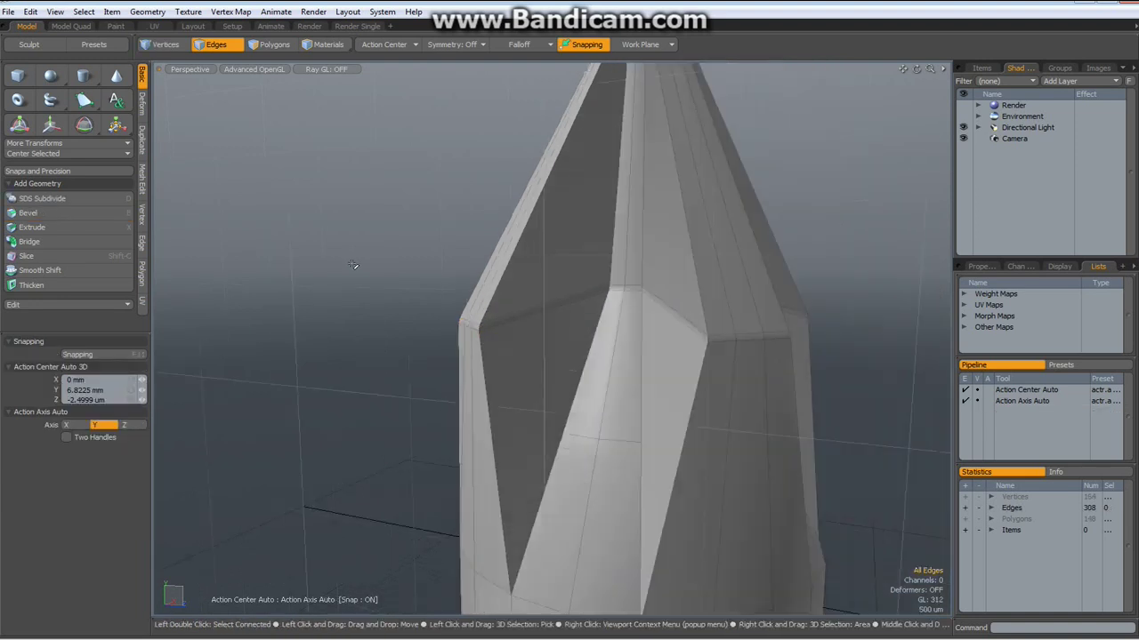
Check the beveled form with and without subdivision smoothing, examining the prongs, recesses and cap from several sides and above
{"action": "key", "text": "Tab"}
{"action": "left_click_drag", "start_coordinate": [473, 316], "coordinate": [401, 338], "text": "alt"}
{"action": "key", "text": "Tab"}
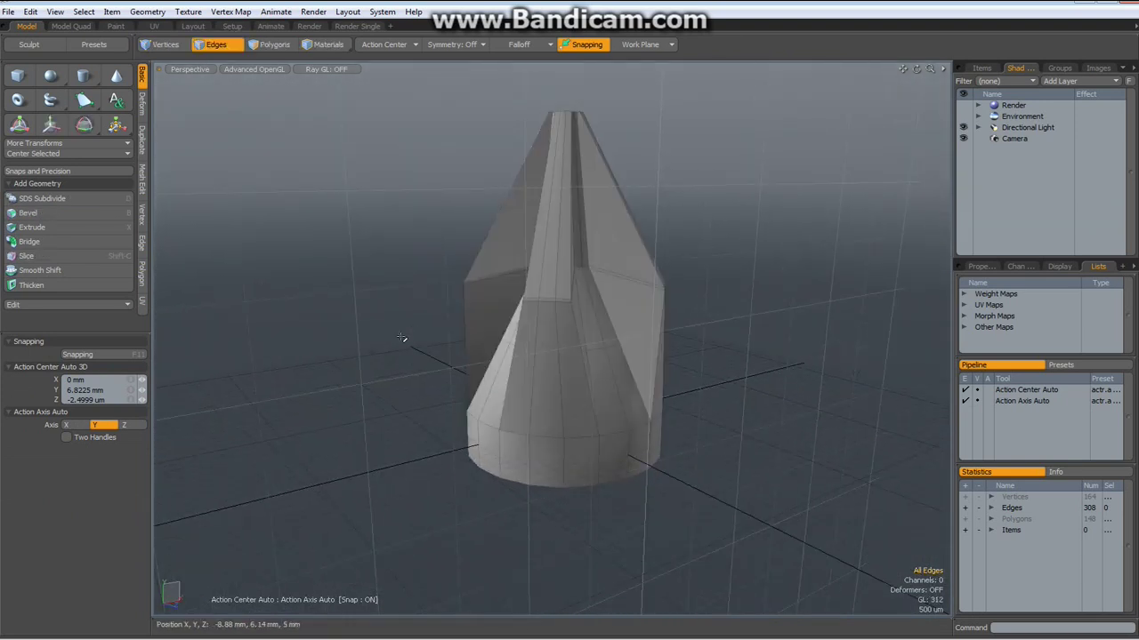
{"action": "scroll", "coordinate": [475, 356], "scroll_direction": "up", "scroll_amount": 3}
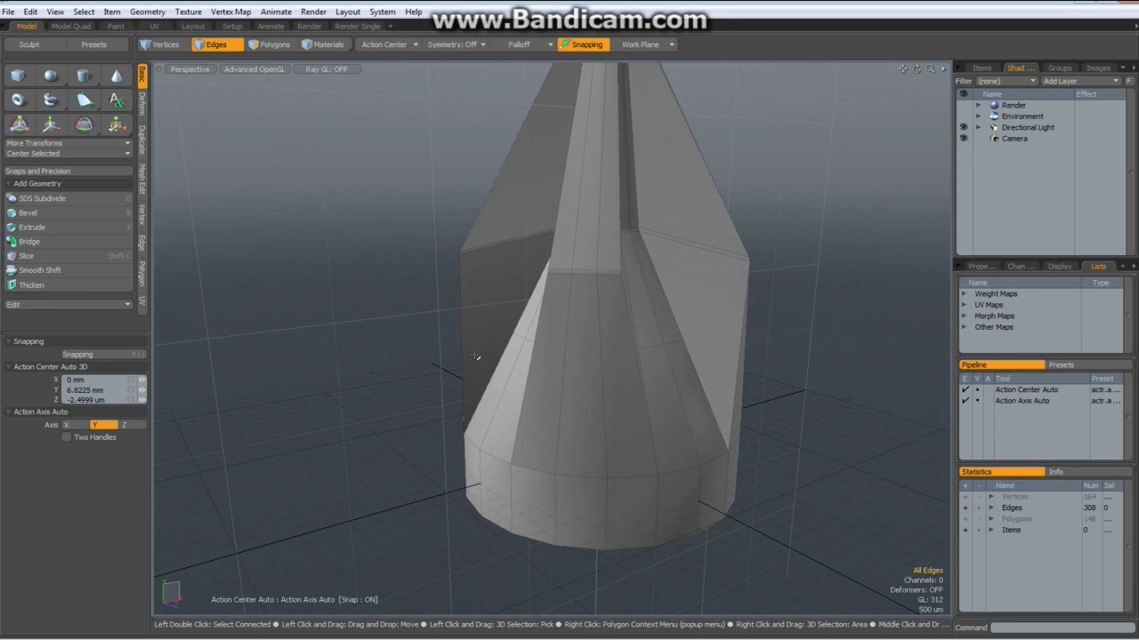
{"action": "left_click_drag", "start_coordinate": [498, 315], "coordinate": [490, 133], "text": "alt"}
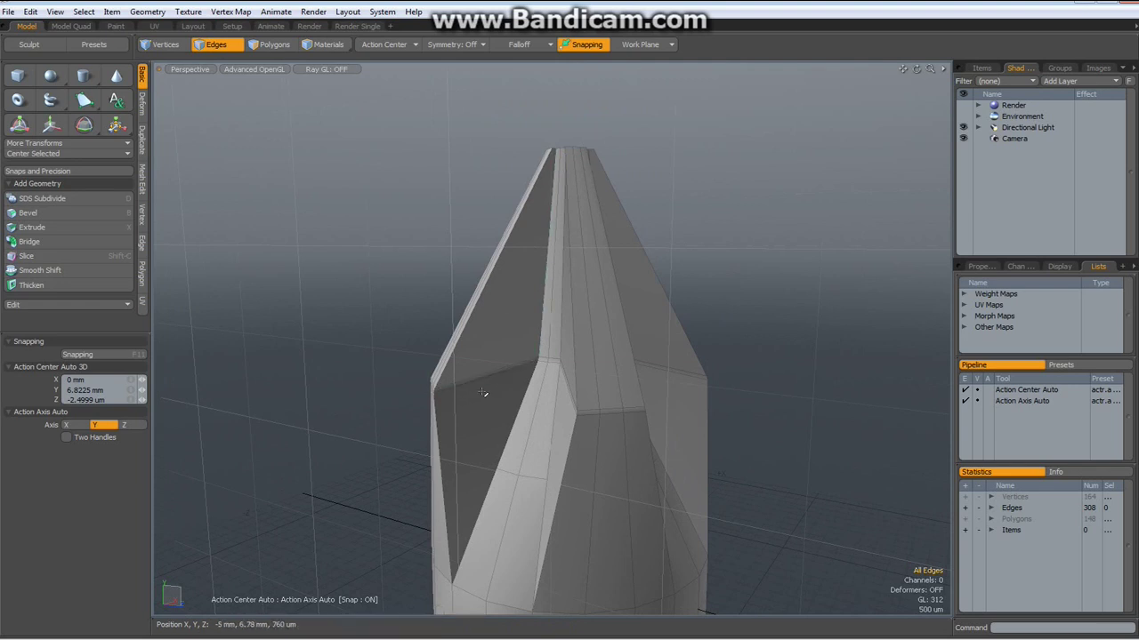
{"action": "left_click_drag", "start_coordinate": [483, 393], "coordinate": [537, 394], "text": "alt"}
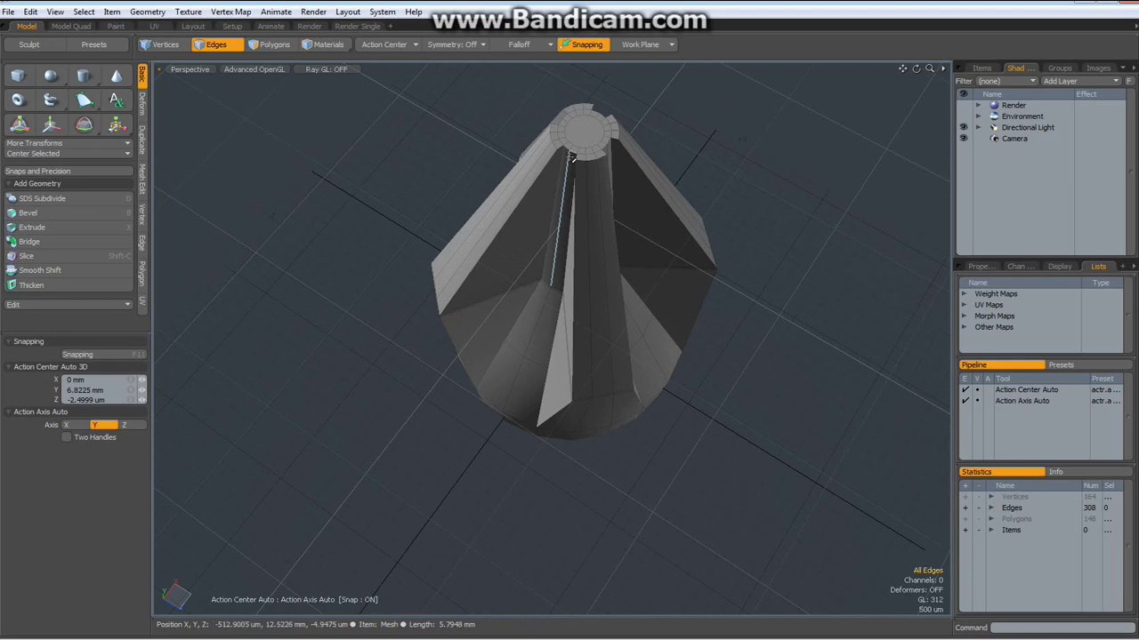
{"action": "left_click_drag", "start_coordinate": [553, 136], "coordinate": [313, 283], "text": "alt"}
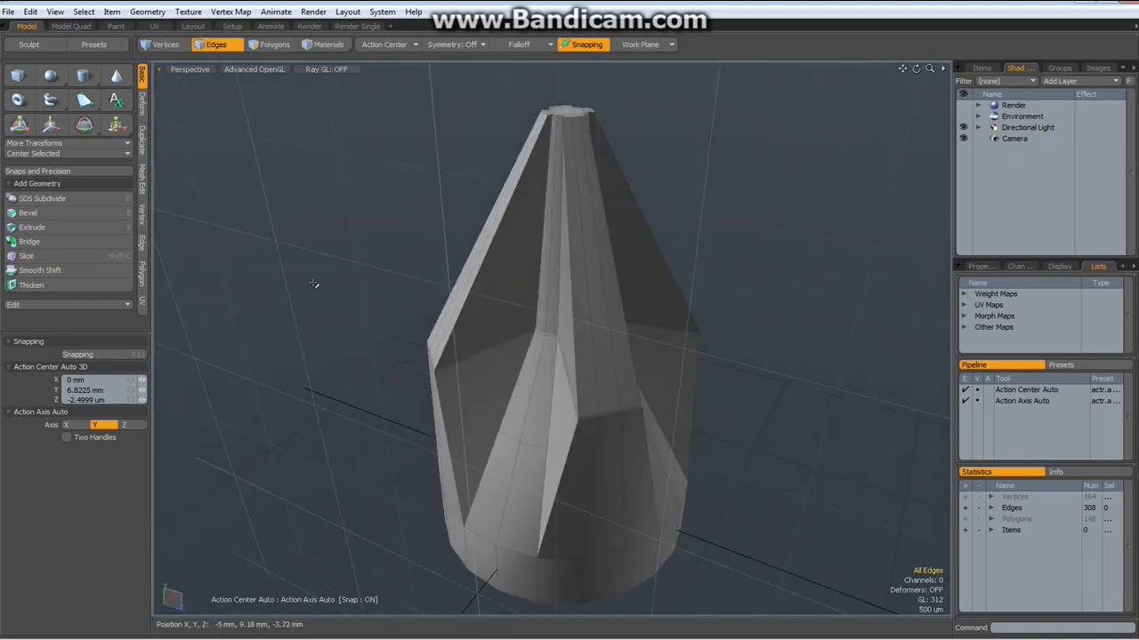
Add an edge loop at about 96.17% across the recess's filler polygons, close to the prong's border, and clear the selection
{"action": "left_click", "coordinate": [142, 246]}
{"action": "left_click", "coordinate": [54, 187]}
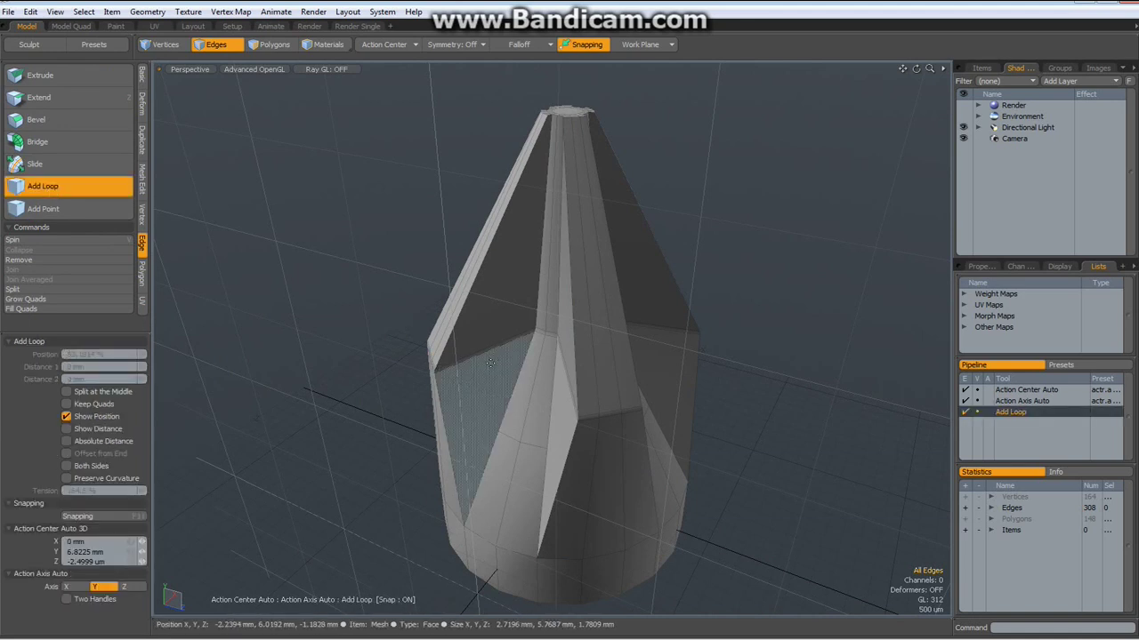
{"action": "left_click_drag", "start_coordinate": [487, 345], "coordinate": [438, 367]}
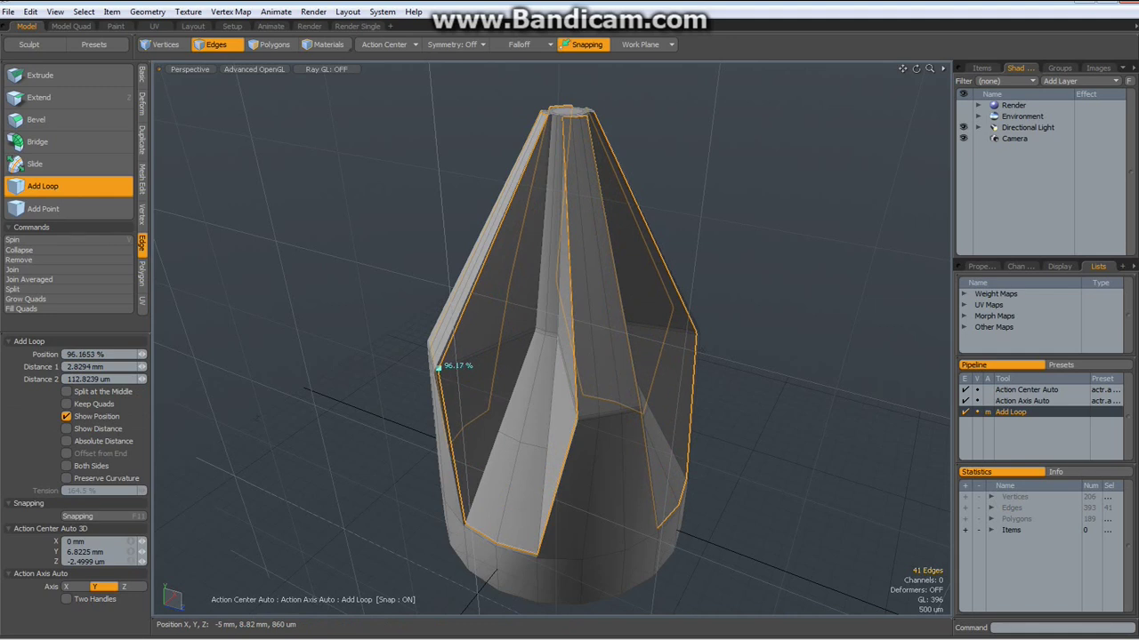
{"action": "key", "text": "space"}
{"action": "left_click", "coordinate": [289, 269]}
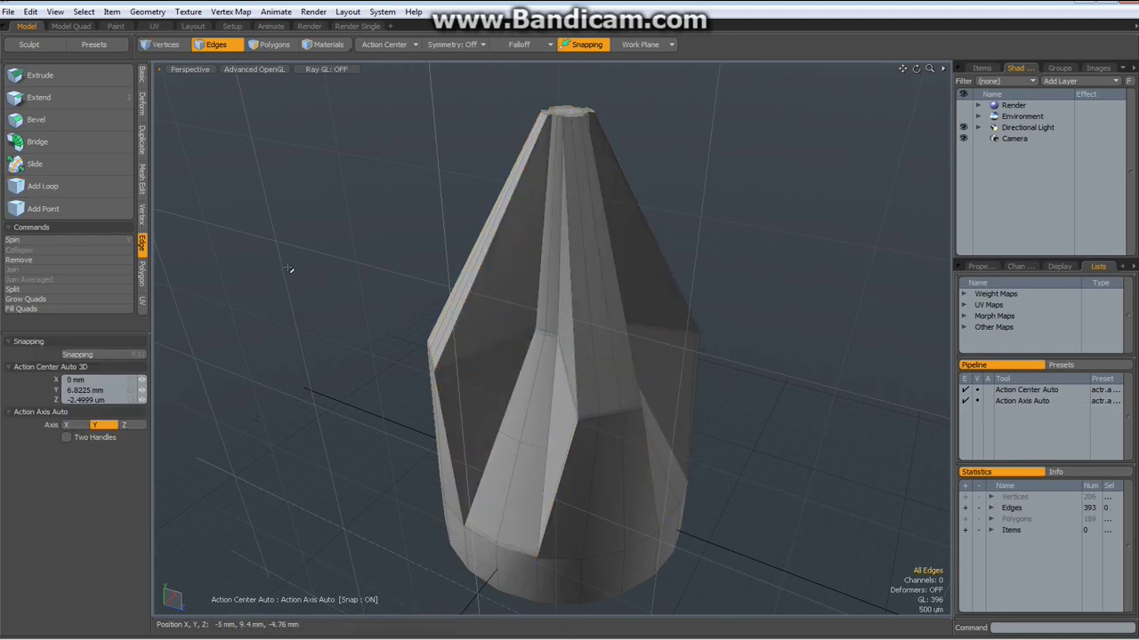
Turn on subdivision smoothing for the mesh and examine the sharpened recess border from around the form
{"action": "key", "text": "Tab"}
{"action": "left_click_drag", "start_coordinate": [282, 283], "coordinate": [504, 432], "text": "alt"}
{"action": "left_click_drag", "start_coordinate": [397, 411], "coordinate": [511, 393], "text": "alt+shift"}
{"action": "scroll", "coordinate": [518, 377], "scroll_direction": "up", "scroll_amount": 3}
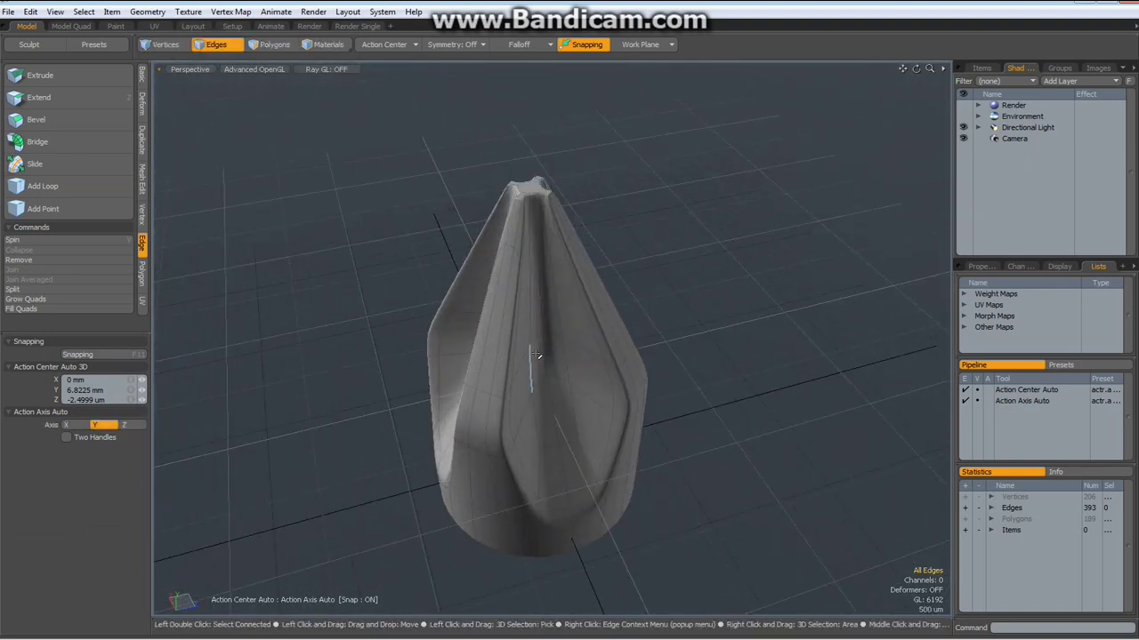
Turn off subdivision smoothing and bevel the round top cap polygon inward with an inset of about 192 um and no shift
{"action": "key", "text": "Tab"}
{"action": "left_click_drag", "start_coordinate": [537, 355], "coordinate": [521, 305], "text": "alt"}
{"action": "scroll", "coordinate": [524, 285], "scroll_direction": "up", "scroll_amount": 3}
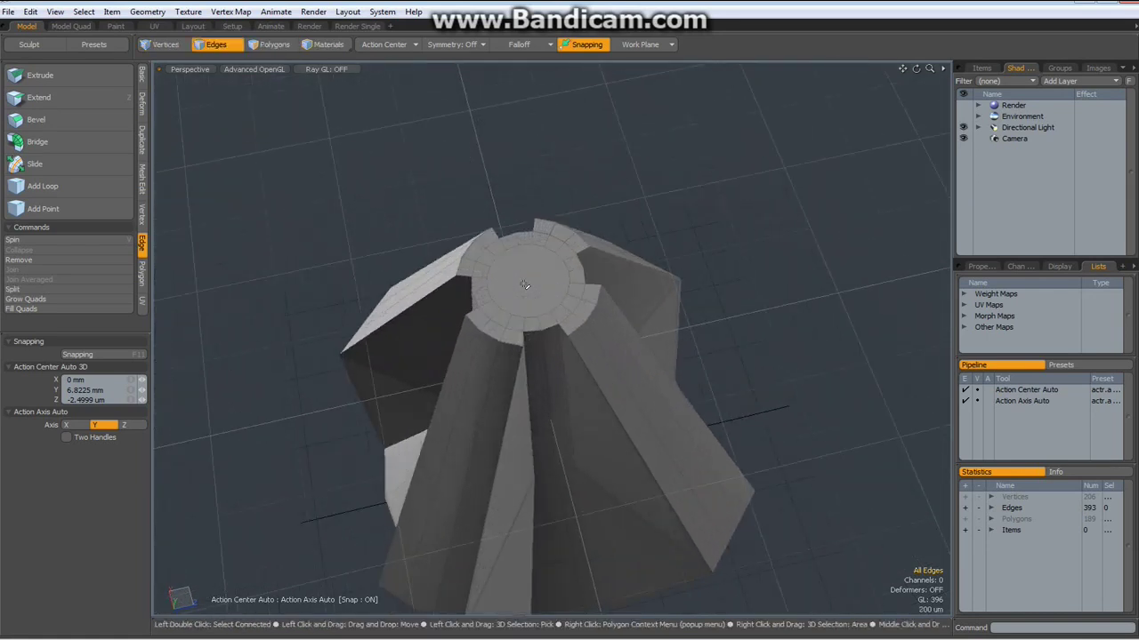
{"action": "scroll", "coordinate": [525, 285], "scroll_direction": "up", "scroll_amount": 2}
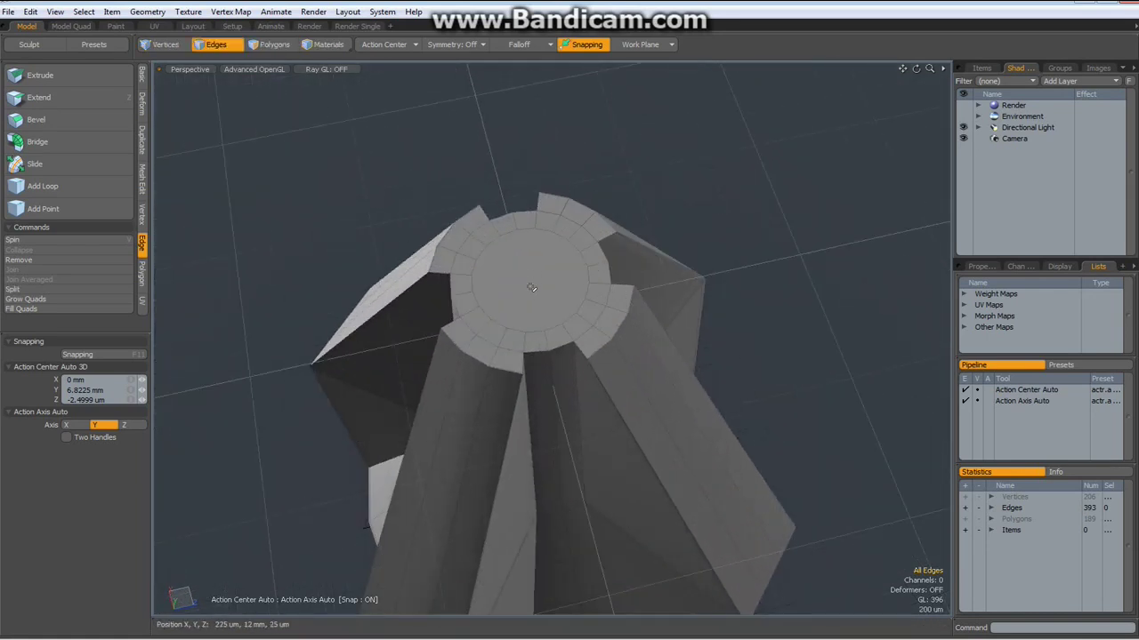
{"action": "key", "text": "3"}
{"action": "left_click", "coordinate": [528, 287]}
{"action": "key", "text": "b"}
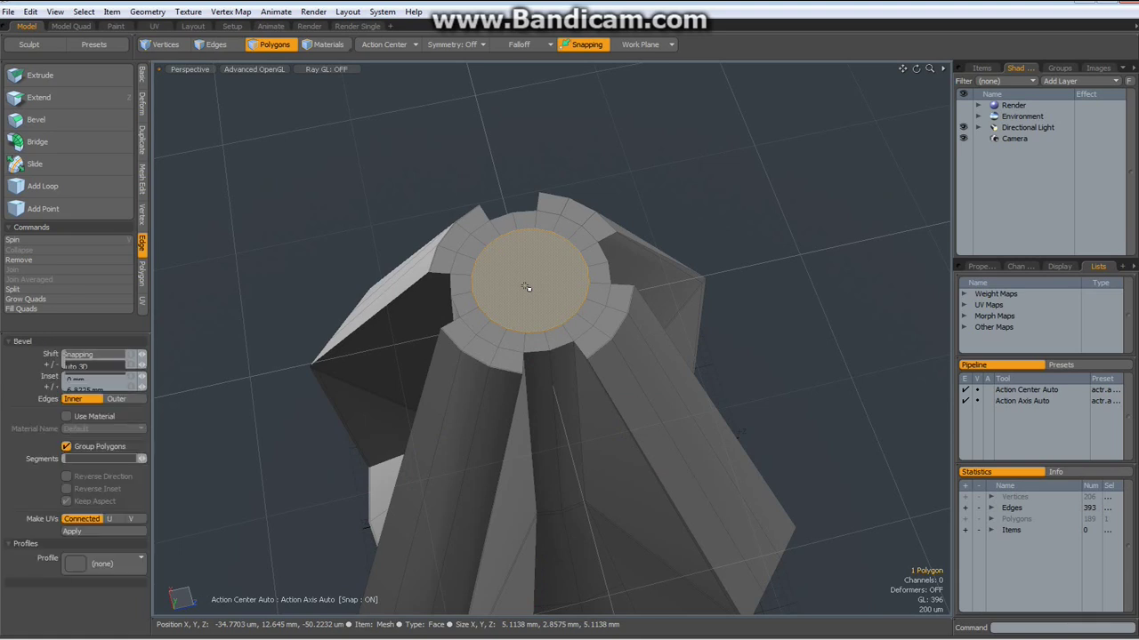
{"action": "left_click_drag", "start_coordinate": [511, 208], "coordinate": [552, 345]}
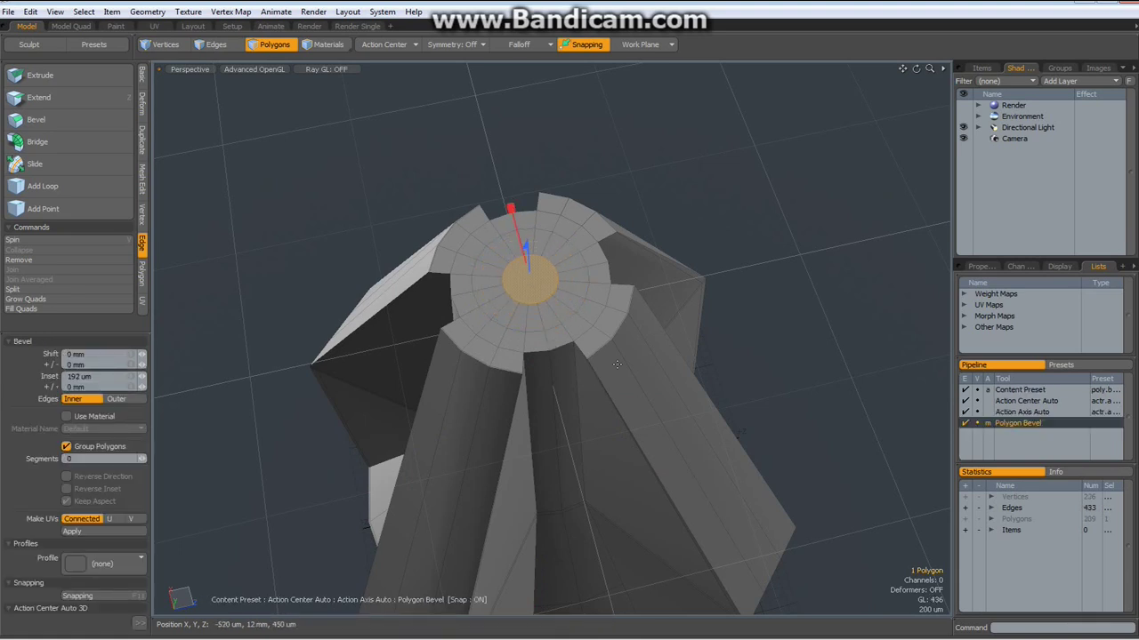
{"action": "key", "text": "space"}
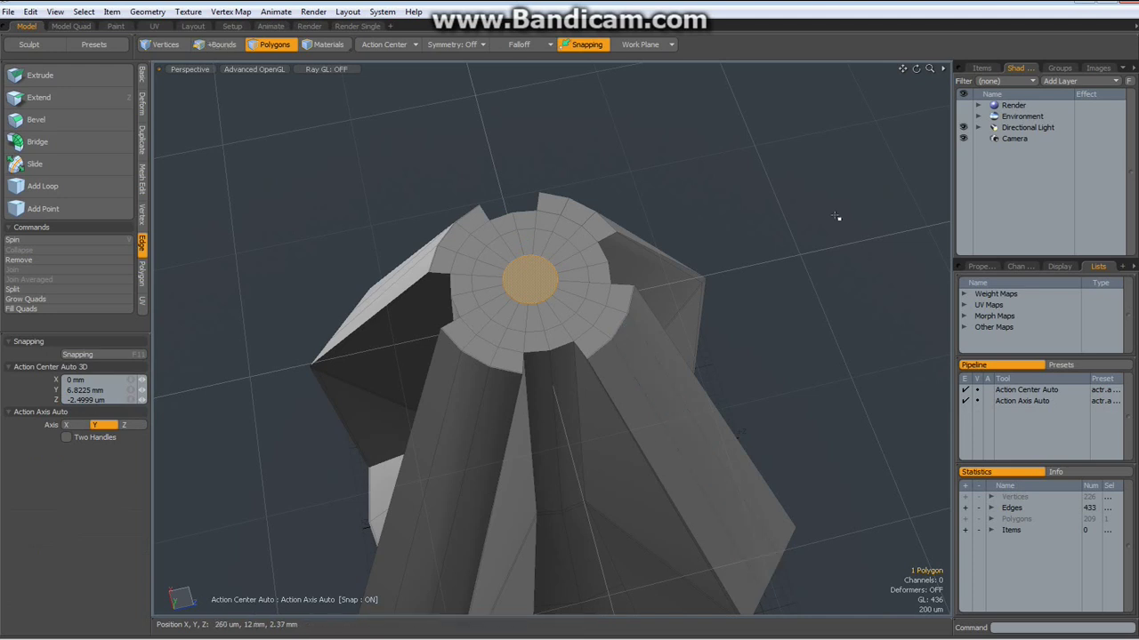
Grow the selection by two rings from the central cap polygon and raise the selected disc slightly along Y
{"action": "key", "text": "shift+Up"}
{"action": "key", "text": "shift+Up"}
{"action": "left_click_drag", "start_coordinate": [551, 280], "coordinate": [539, 209], "text": "alt"}
{"action": "key", "text": "y"}
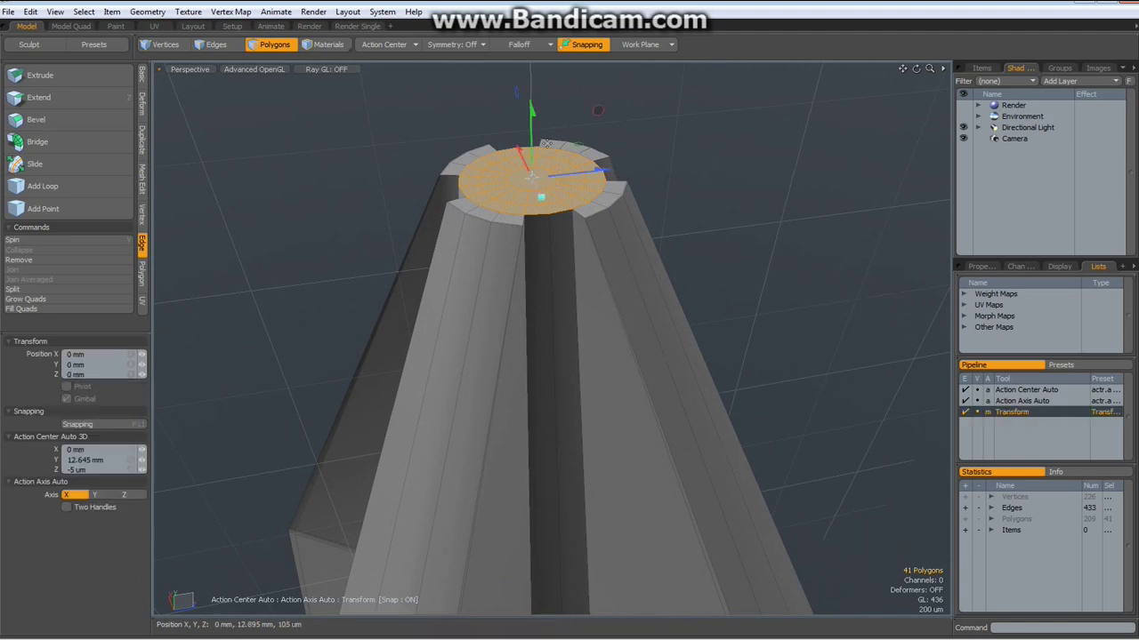
{"action": "left_click_drag", "start_coordinate": [533, 119], "coordinate": [531, 109]}
Shrink the selection ring by ring, raising the inner disc slightly along Y to dome the cap, and clear the selection
{"action": "key", "text": "shift+Down"}
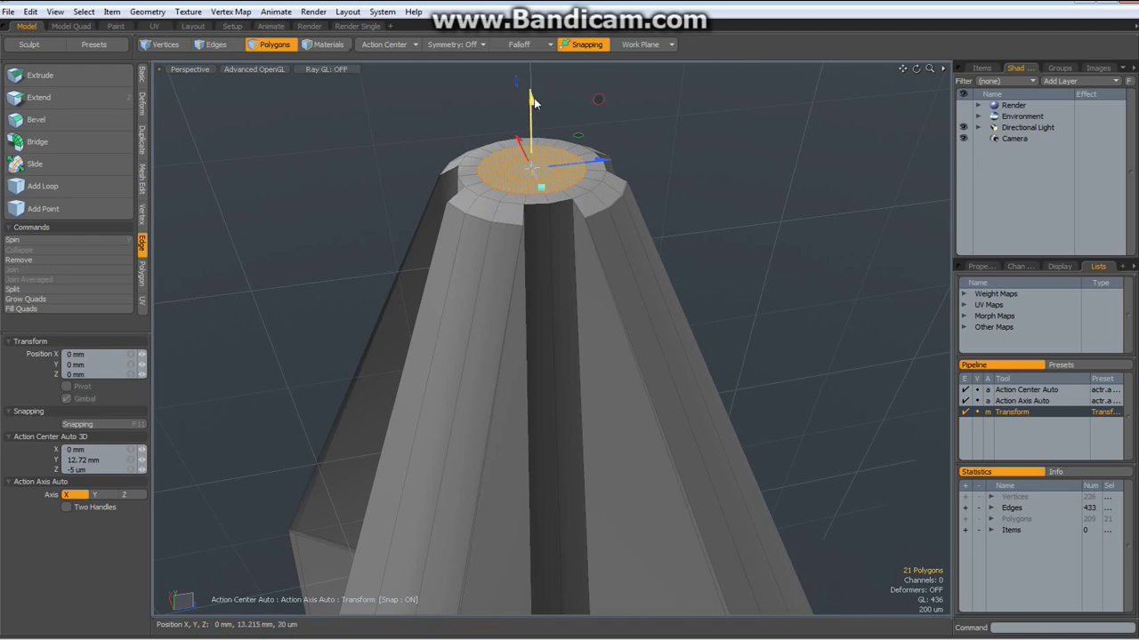
{"action": "left_click_drag", "start_coordinate": [531, 105], "coordinate": [531, 101]}
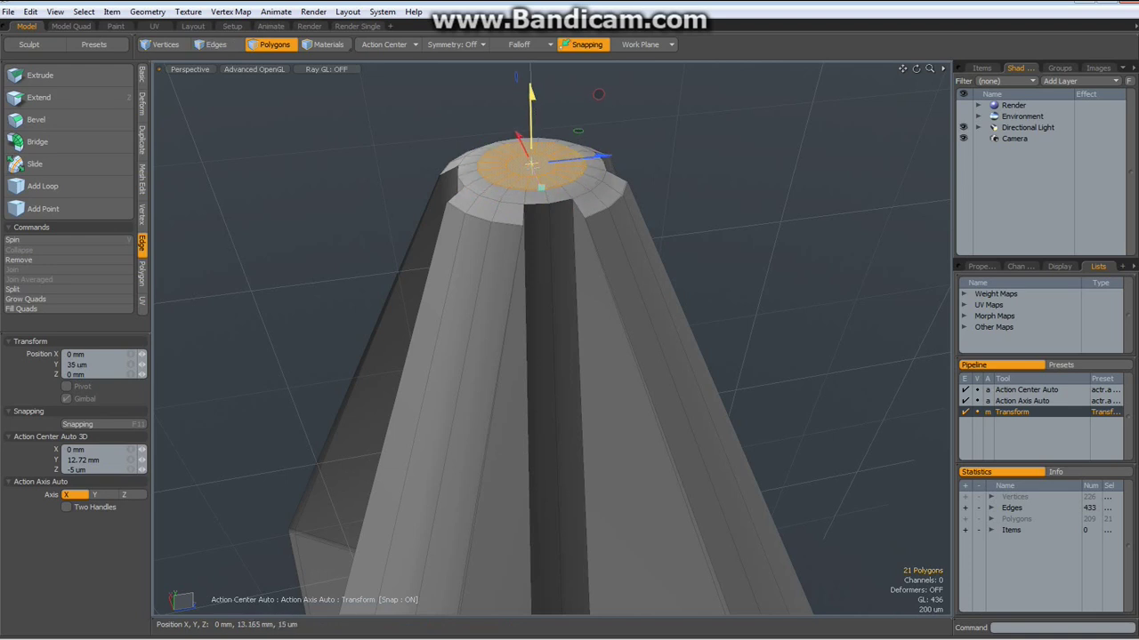
{"action": "key", "text": "shift+Down"}
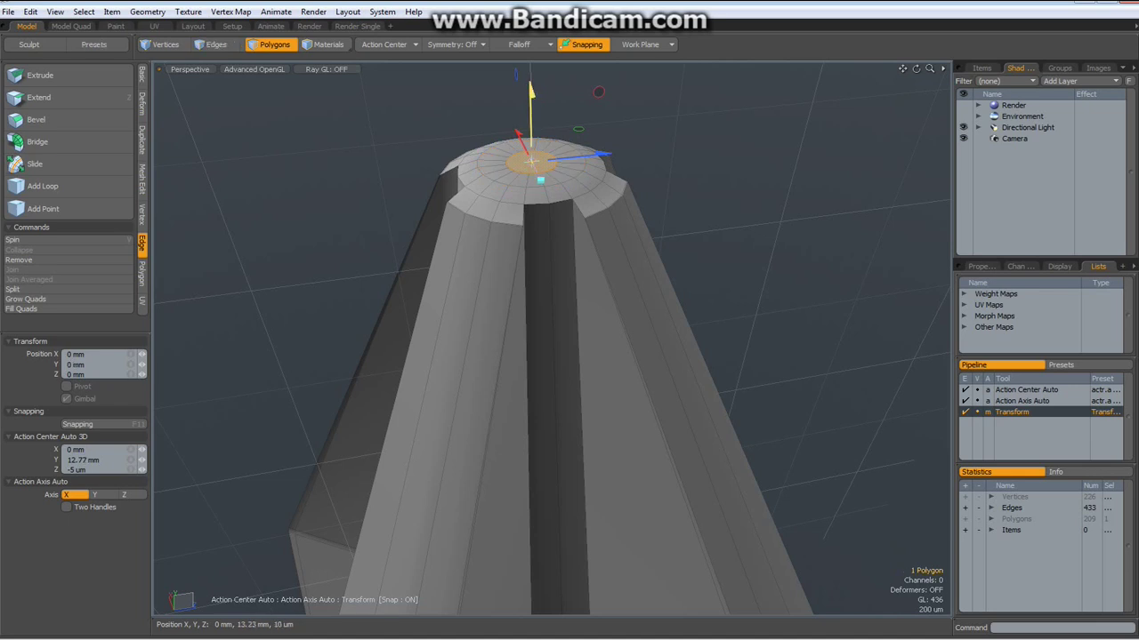
{"action": "key", "text": "space"}
{"action": "left_click", "coordinate": [764, 223]}
Slice the unsmoothed mesh horizontally just below the top of the prongs, at about Y 12.535 mm in the front view
{"action": "key", "text": "Tab"}
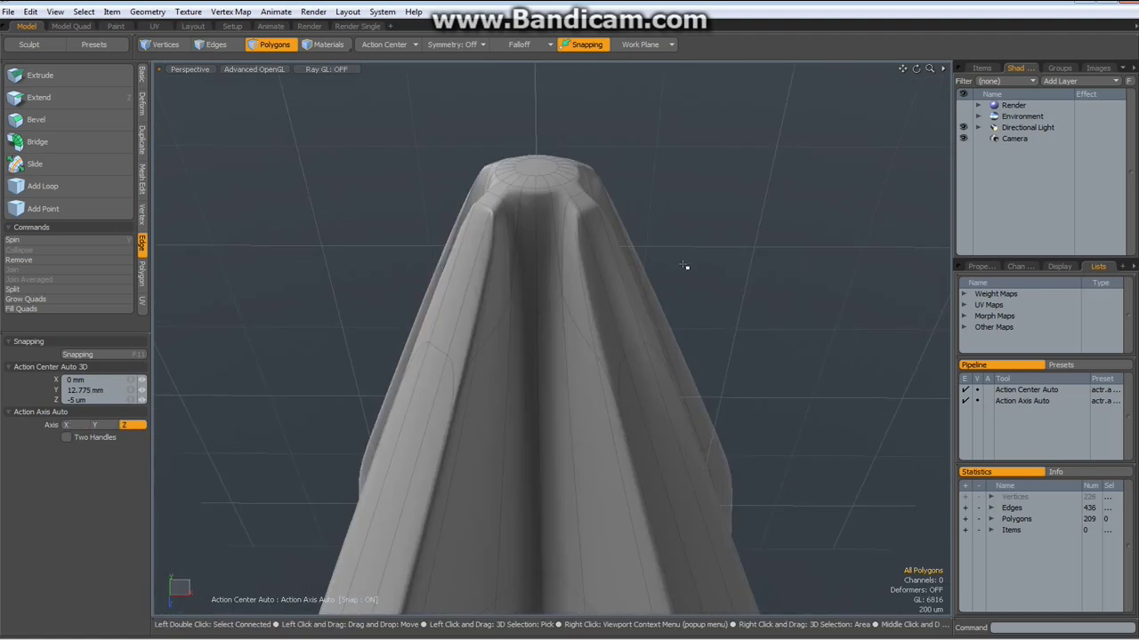
{"action": "key", "text": "KP_1"}
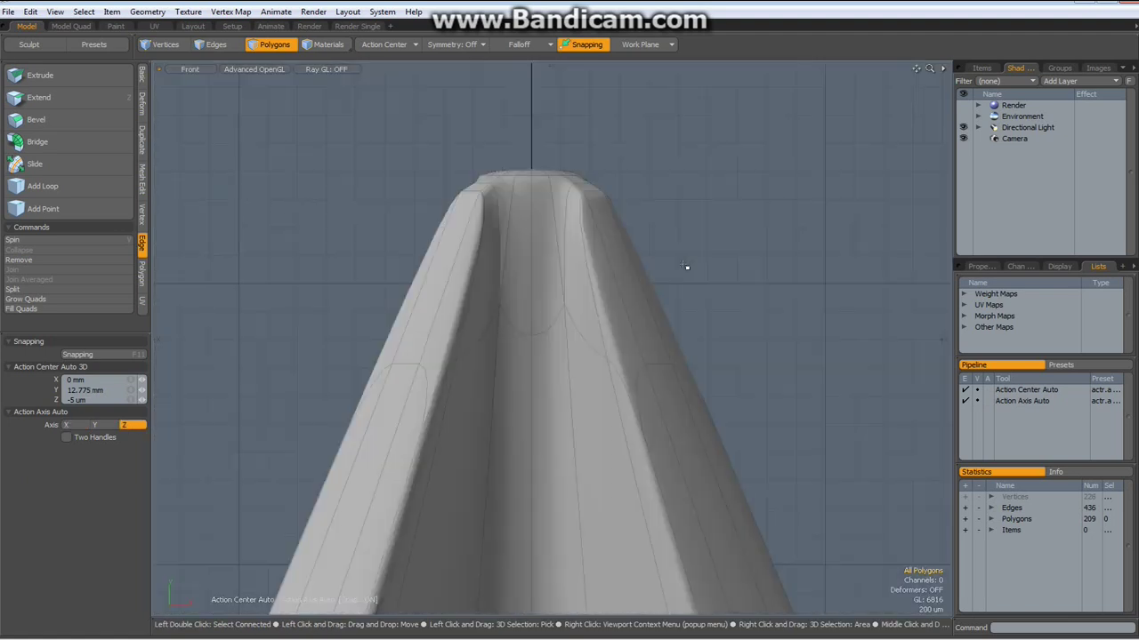
{"action": "key", "text": "Tab"}
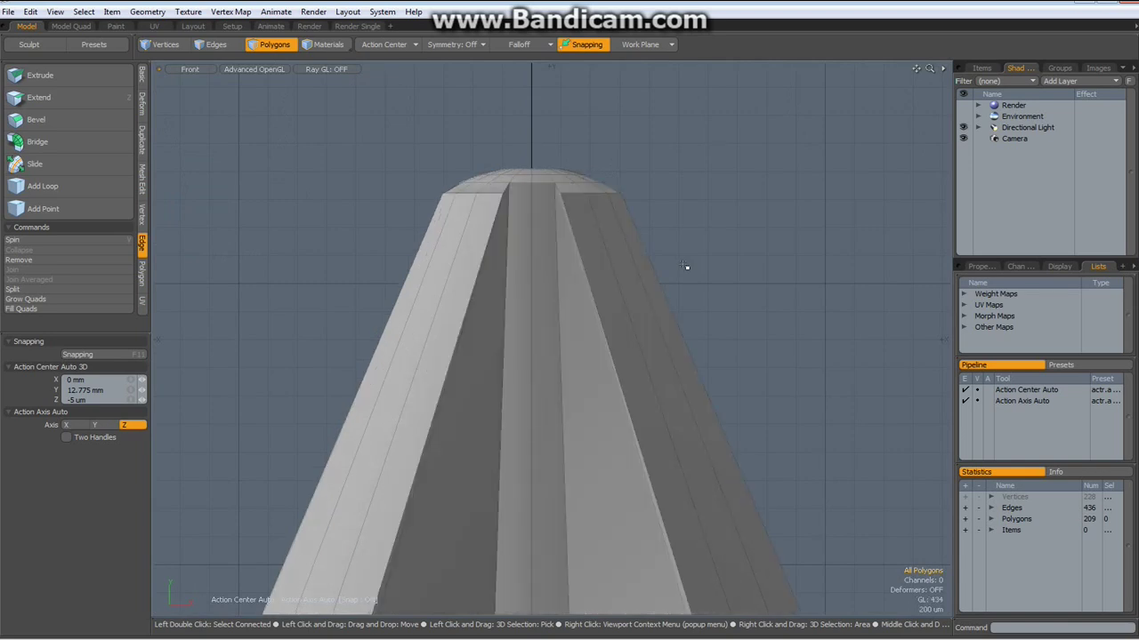
{"action": "key", "text": "shift+c"}
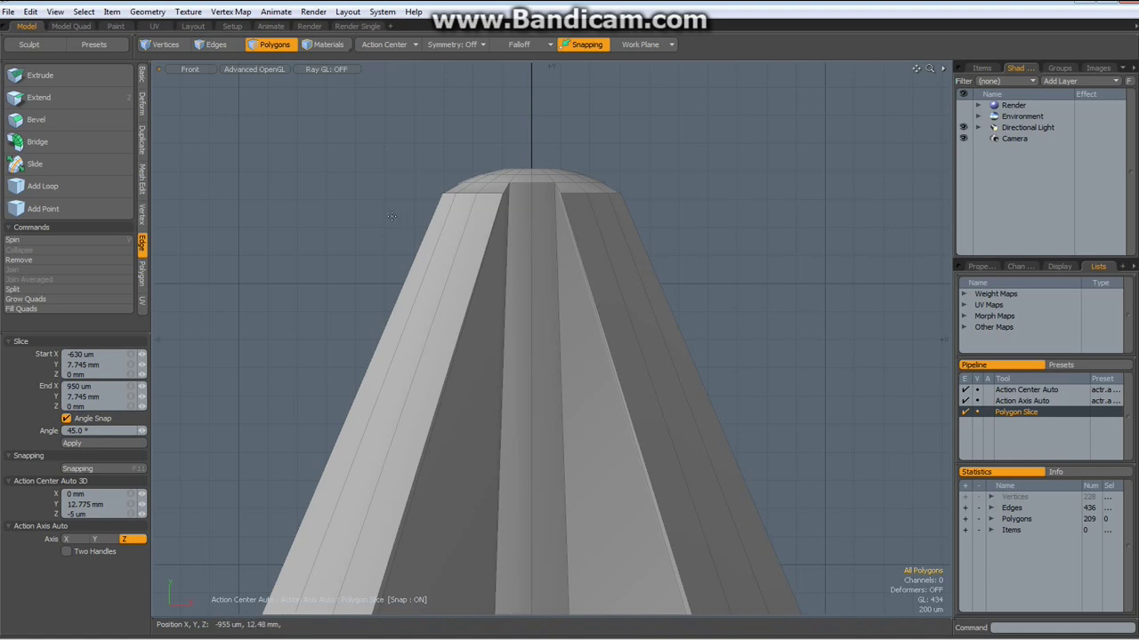
{"action": "left_click_drag", "start_coordinate": [395, 208], "coordinate": [734, 209]}
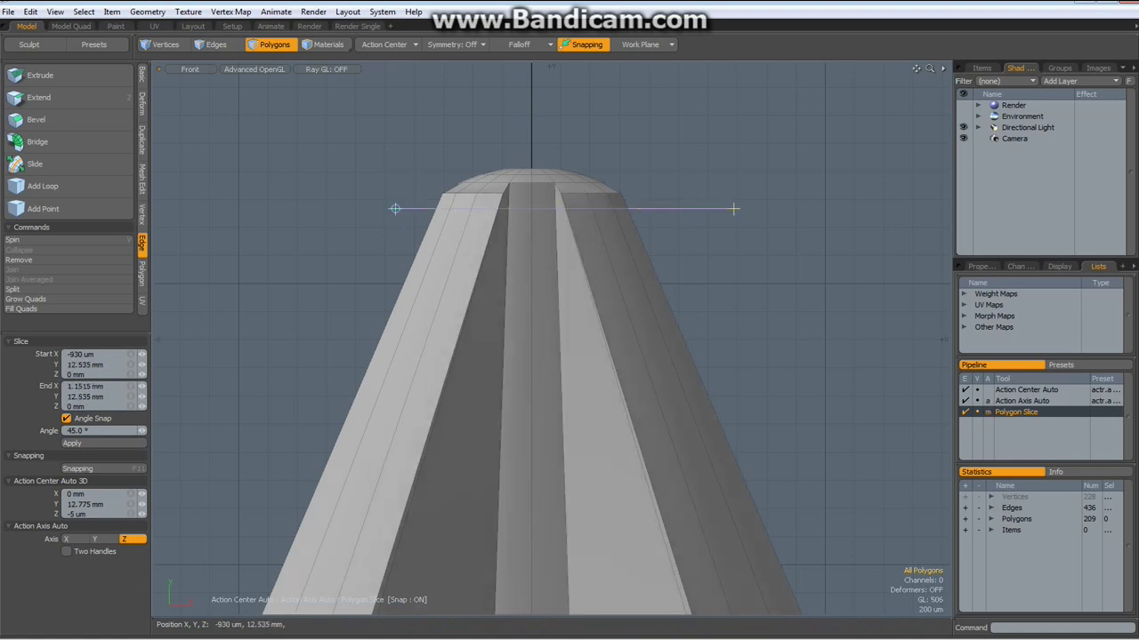
{"action": "key", "text": "space"}
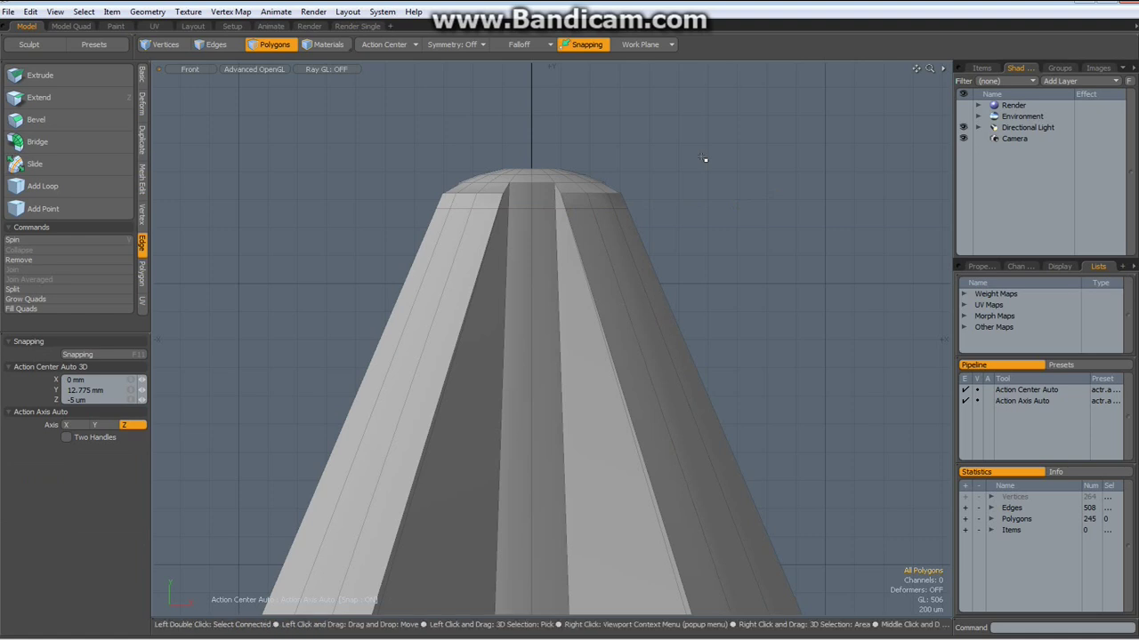
Check the sliced tip and whole form in perspective with subdivision smoothing on, down to the base
{"action": "key", "text": "ctrl+space"}
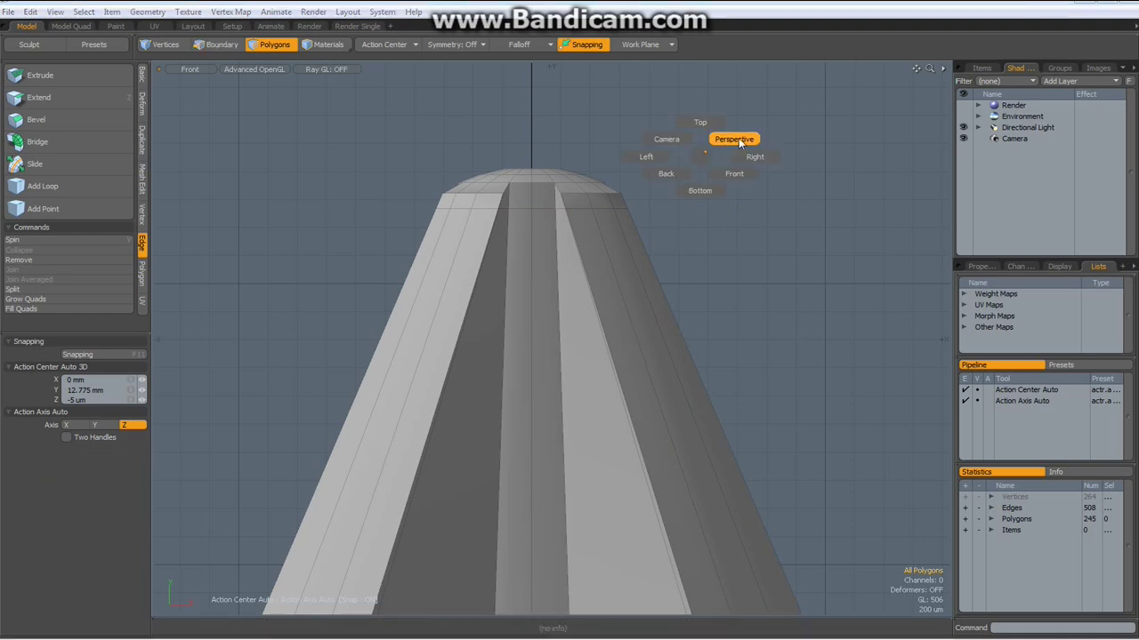
{"action": "left_click", "coordinate": [737, 140]}
{"action": "left_click_drag", "start_coordinate": [735, 186], "coordinate": [727, 201], "text": "alt"}
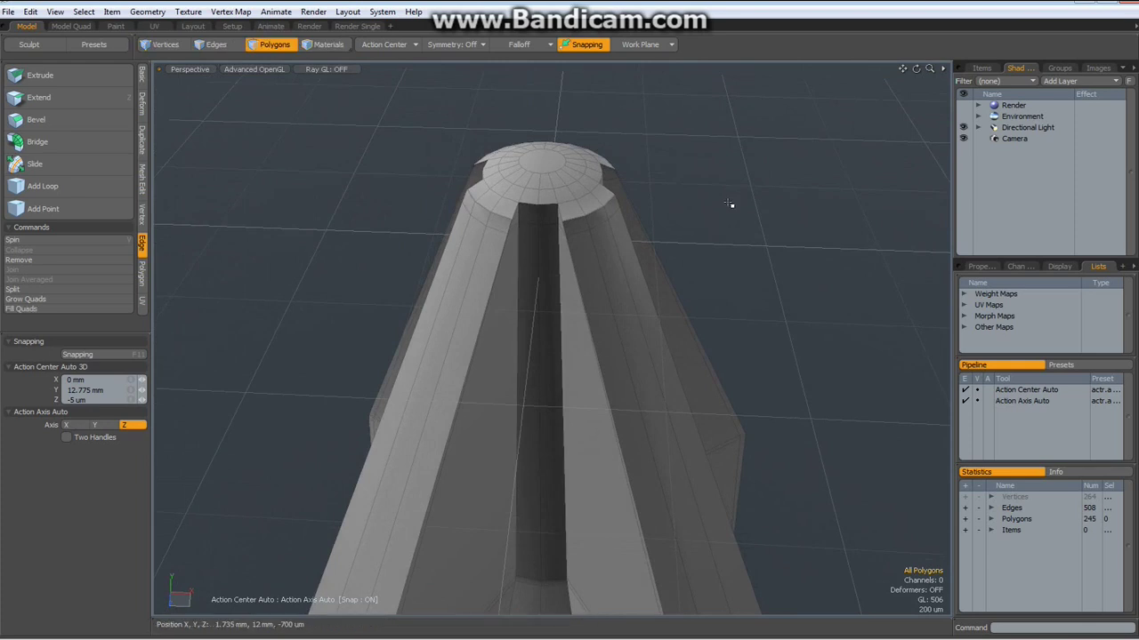
{"action": "key", "text": "Tab"}
{"action": "scroll", "coordinate": [728, 204], "scroll_direction": "down", "scroll_amount": 6}
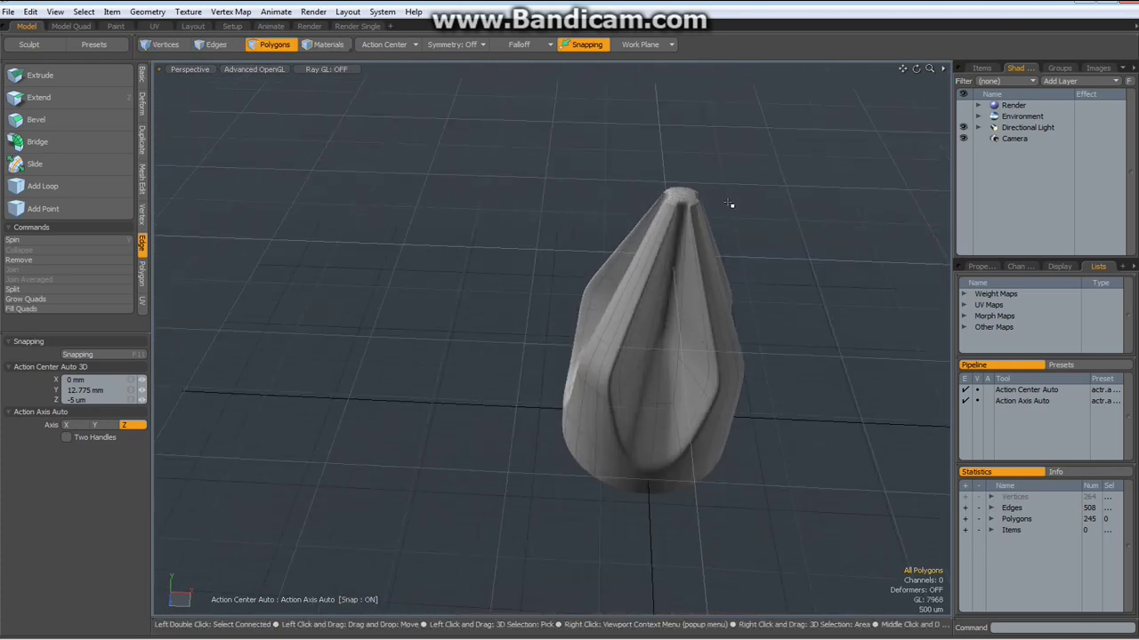
{"action": "left_click_drag", "start_coordinate": [703, 529], "coordinate": [597, 292], "text": "alt"}
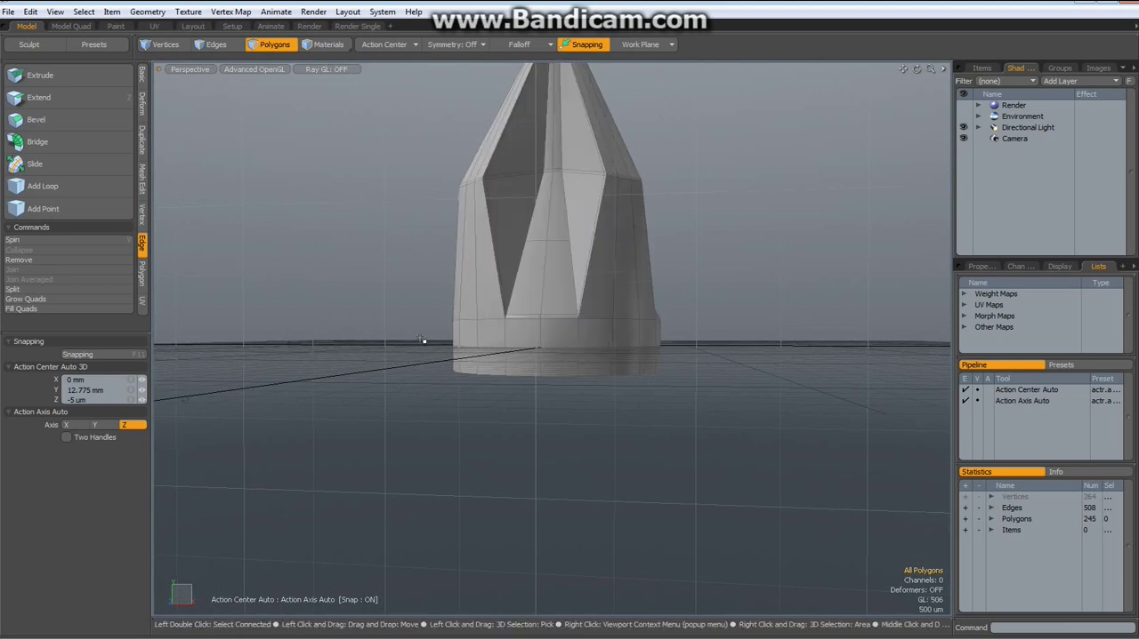
Select the open edge loop at the base and move it far down along Y to lengthen the cylindrical shaft
{"action": "key", "text": "2"}
{"action": "left_click_drag", "start_coordinate": [425, 346], "coordinate": [828, 489]}
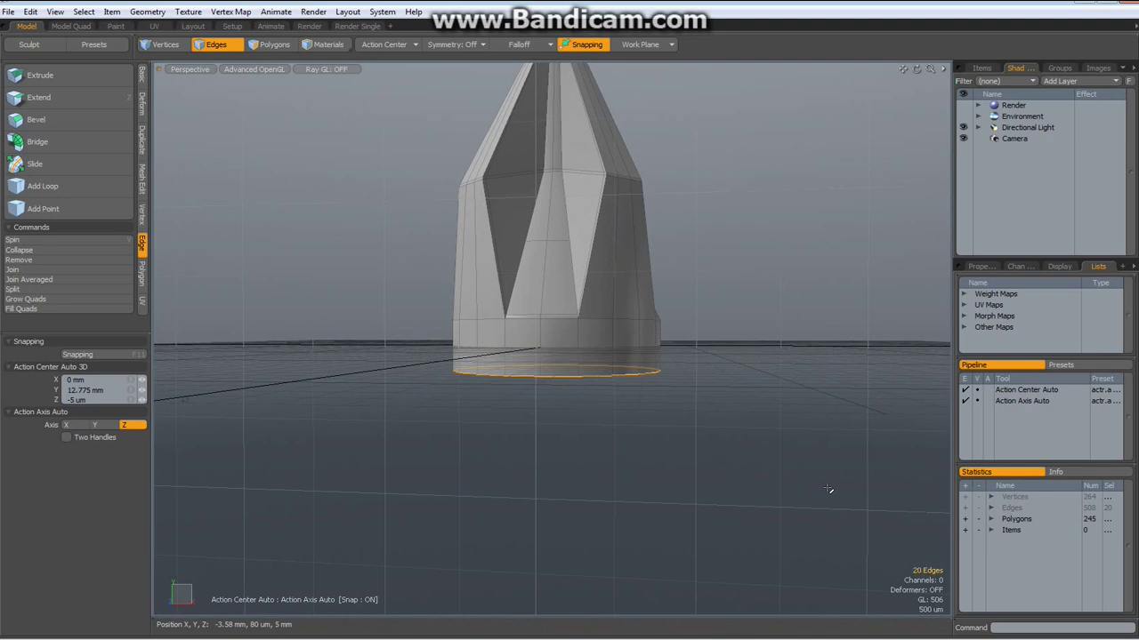
{"action": "key", "text": "w"}
{"action": "left_click_drag", "start_coordinate": [559, 329], "coordinate": [558, 636]}
{"action": "key", "text": "q"}
{"action": "left_click", "coordinate": [800, 419]}
Select the four short vertical edges at the centre base of the recesses and move them down about 2.74 mm in Y
{"action": "key", "text": "KP_2"}
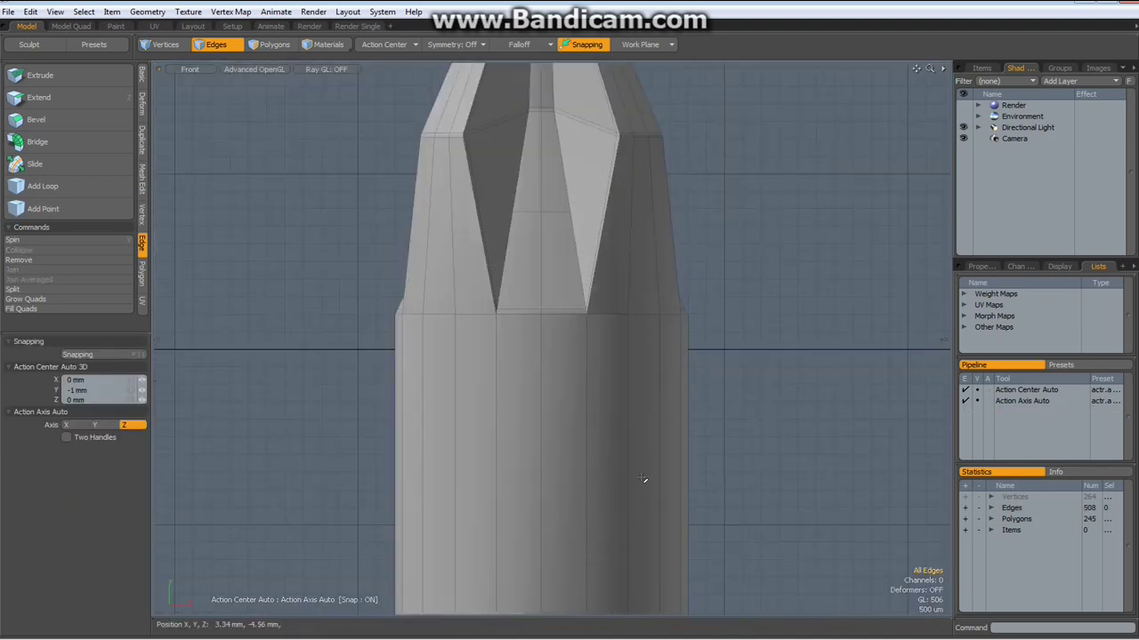
{"action": "left_click_drag", "start_coordinate": [530, 290], "coordinate": [564, 349]}
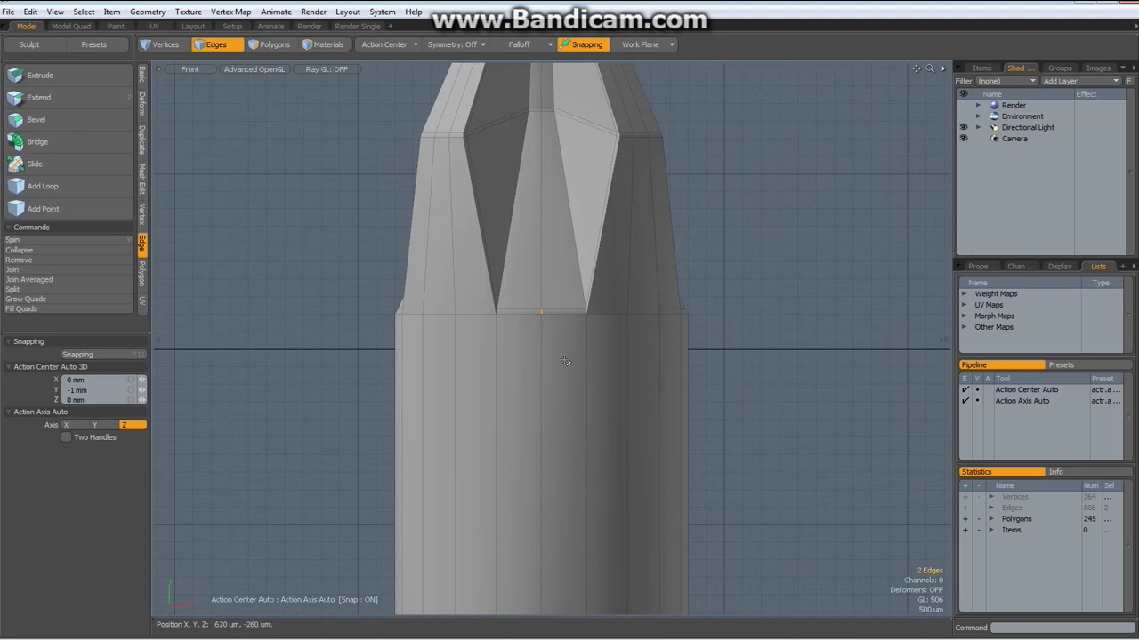
{"action": "key", "text": "KP_3"}
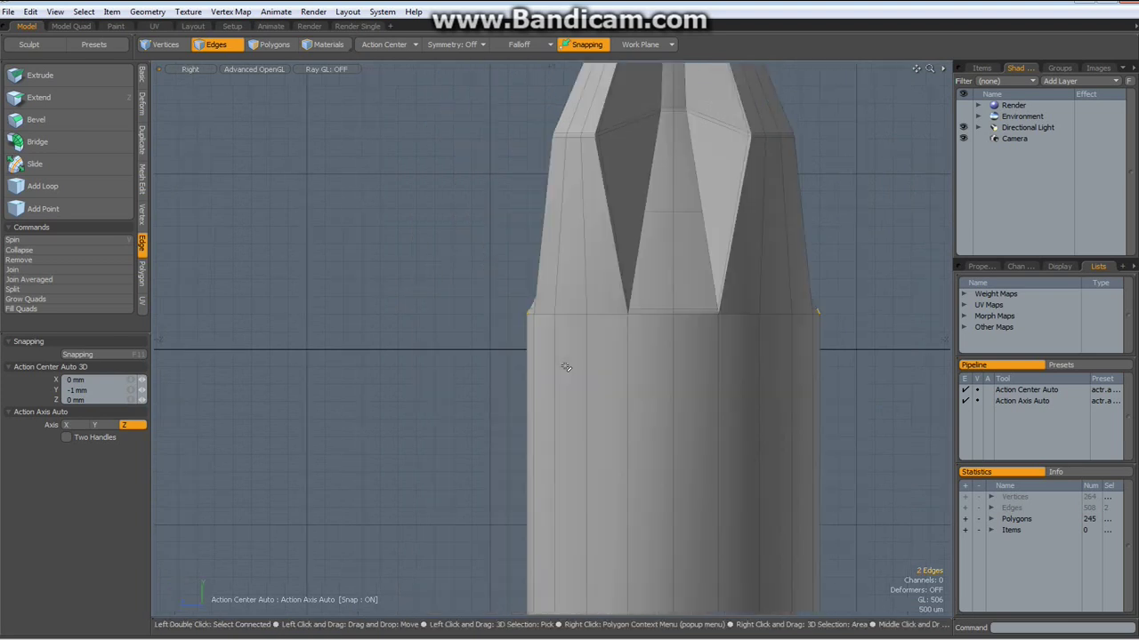
{"action": "left_click", "coordinate": [672, 309], "text": "shift"}
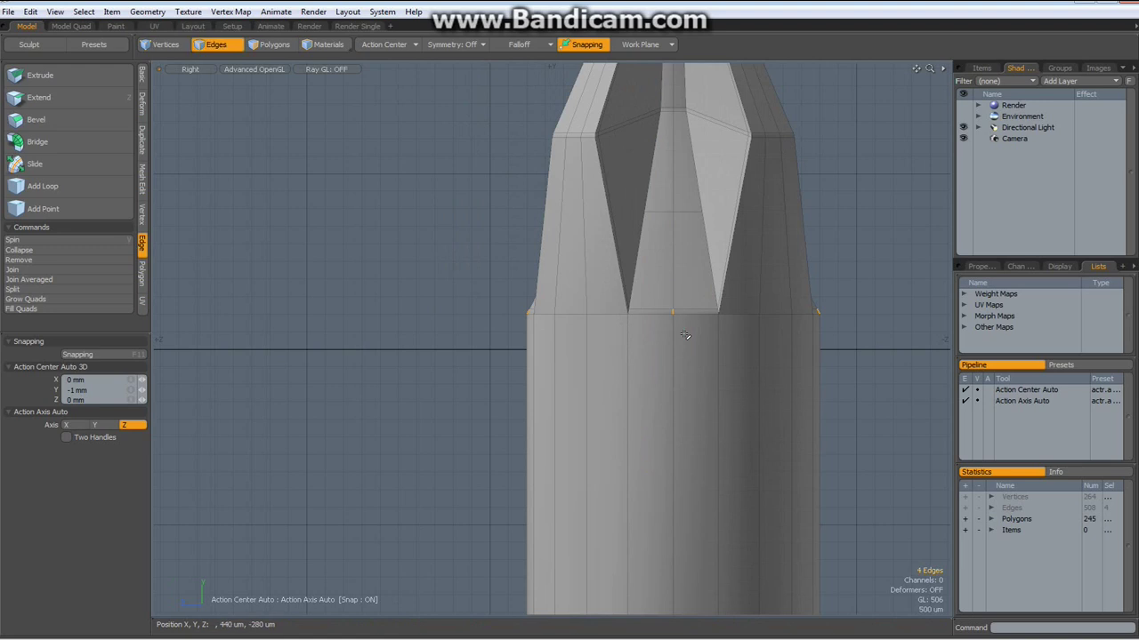
{"action": "key", "text": "w"}
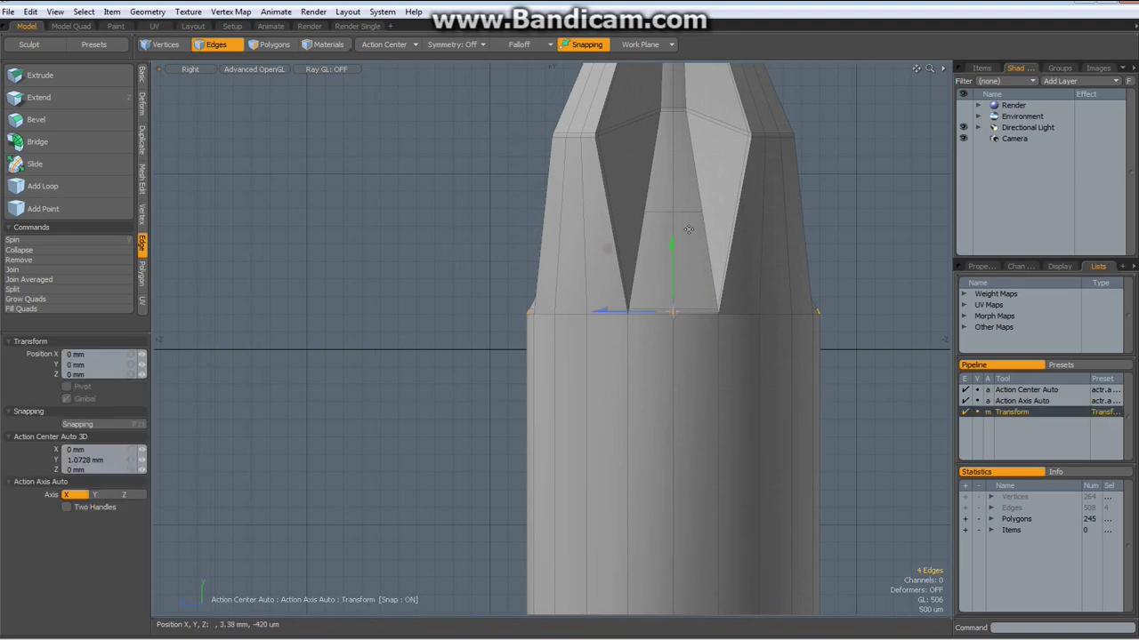
{"action": "left_click_drag", "start_coordinate": [671, 254], "coordinate": [672, 345]}
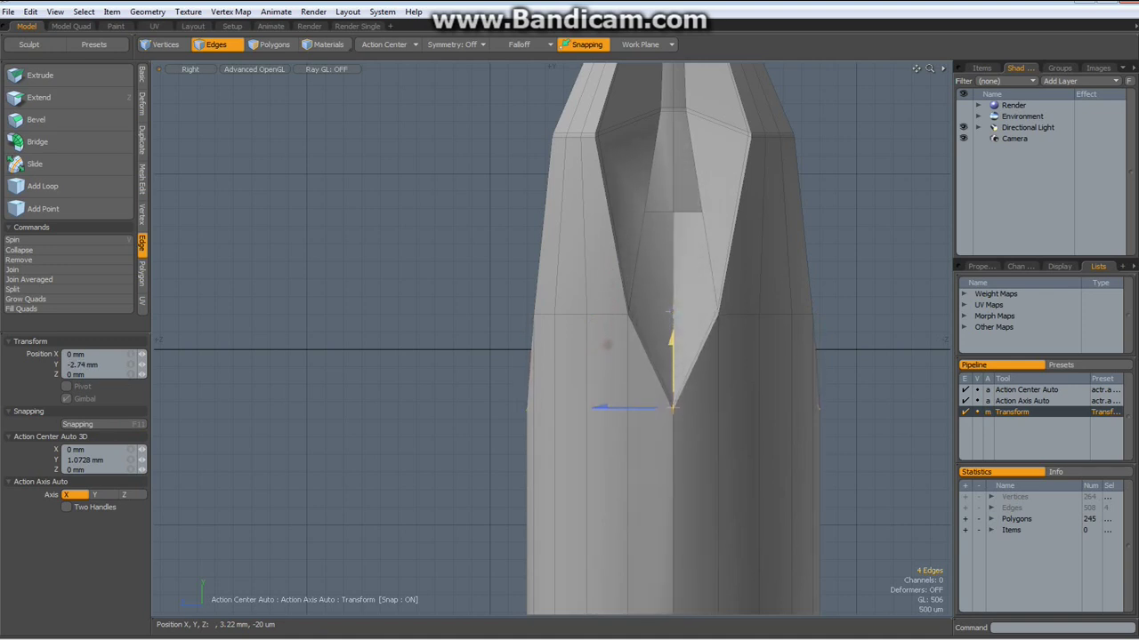
{"action": "key", "text": "space"}
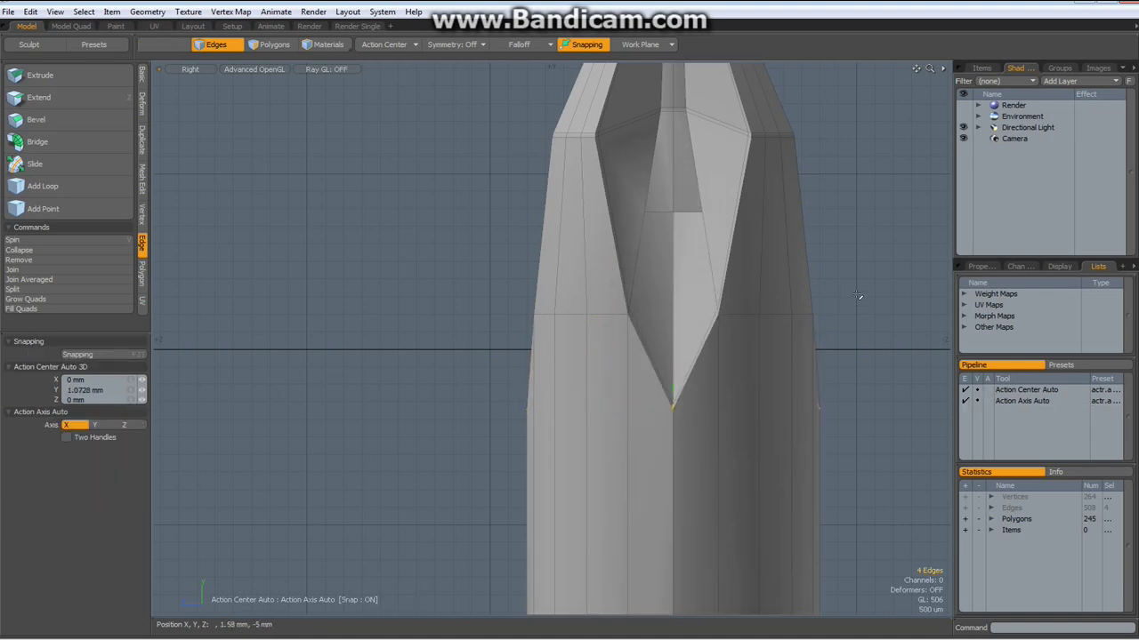
Turn on subdivision smoothing and examine the lengthened form with its pointed recess ends in side and perspective views
{"action": "scroll", "coordinate": [858, 296], "scroll_direction": "down", "scroll_amount": 3}
{"action": "left_click_drag", "start_coordinate": [856, 298], "coordinate": [586, 397], "text": "alt+shift"}
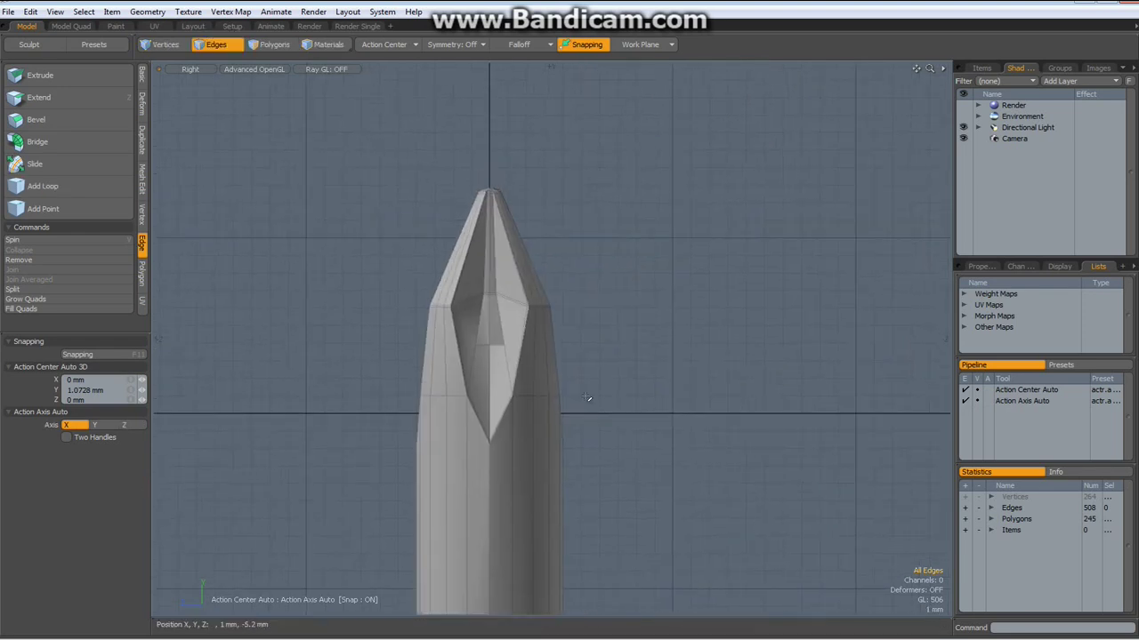
{"action": "key", "text": "Tab"}
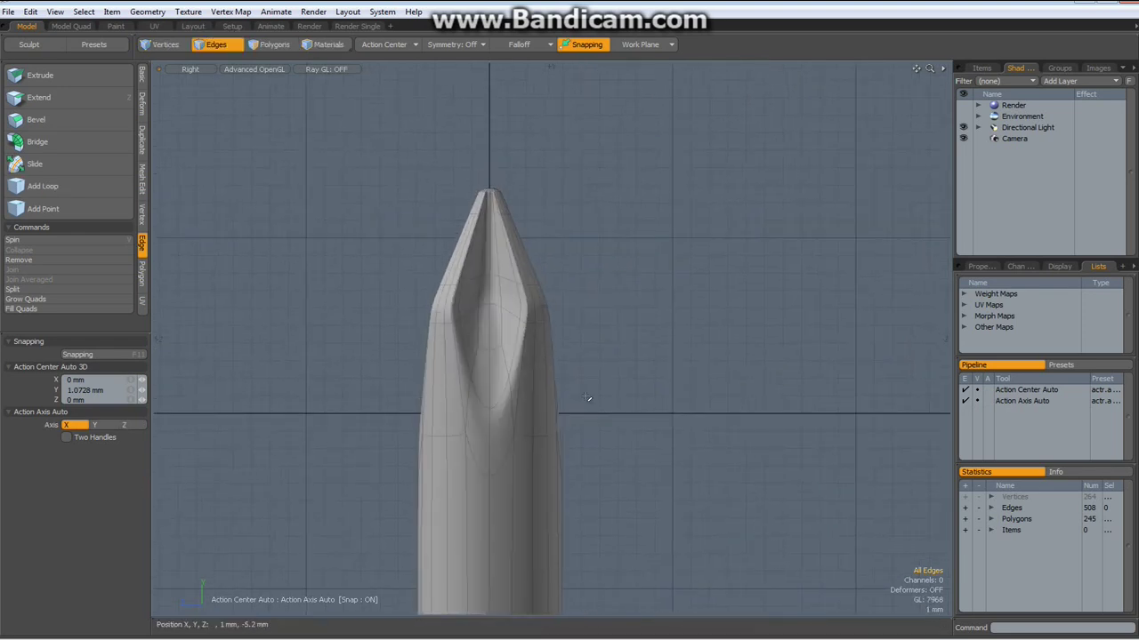
{"action": "key", "text": "ctrl+space"}
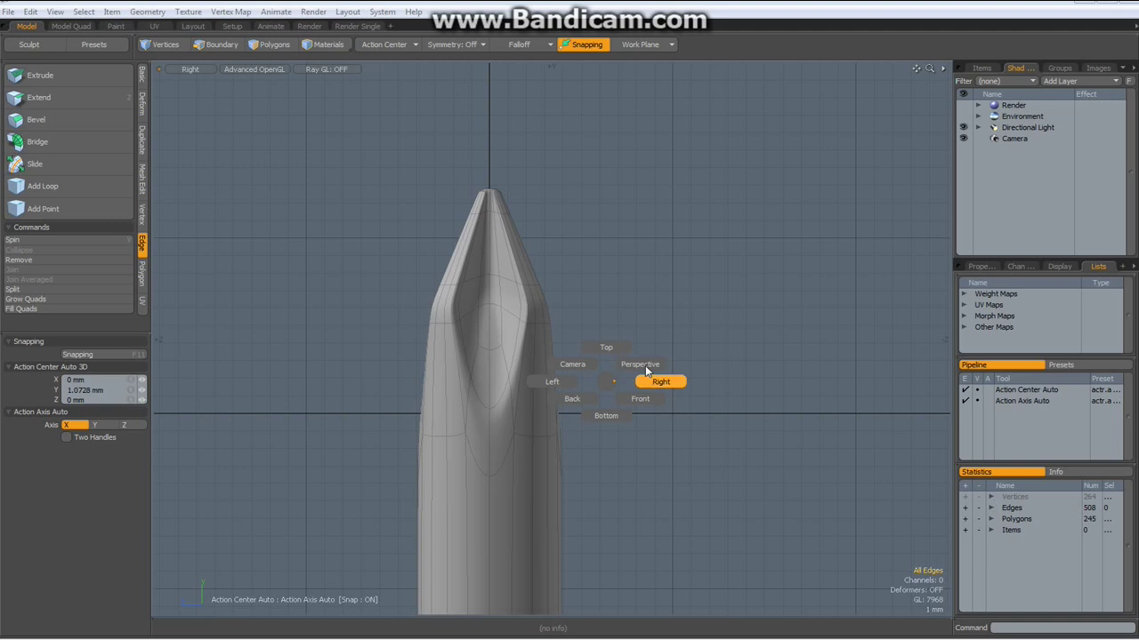
{"action": "left_click", "coordinate": [644, 364]}
{"action": "left_click_drag", "start_coordinate": [649, 364], "coordinate": [431, 300], "text": "alt"}
Rotate the whole mesh 90° about Z so that it lies horizontally
{"action": "key", "text": "e"}
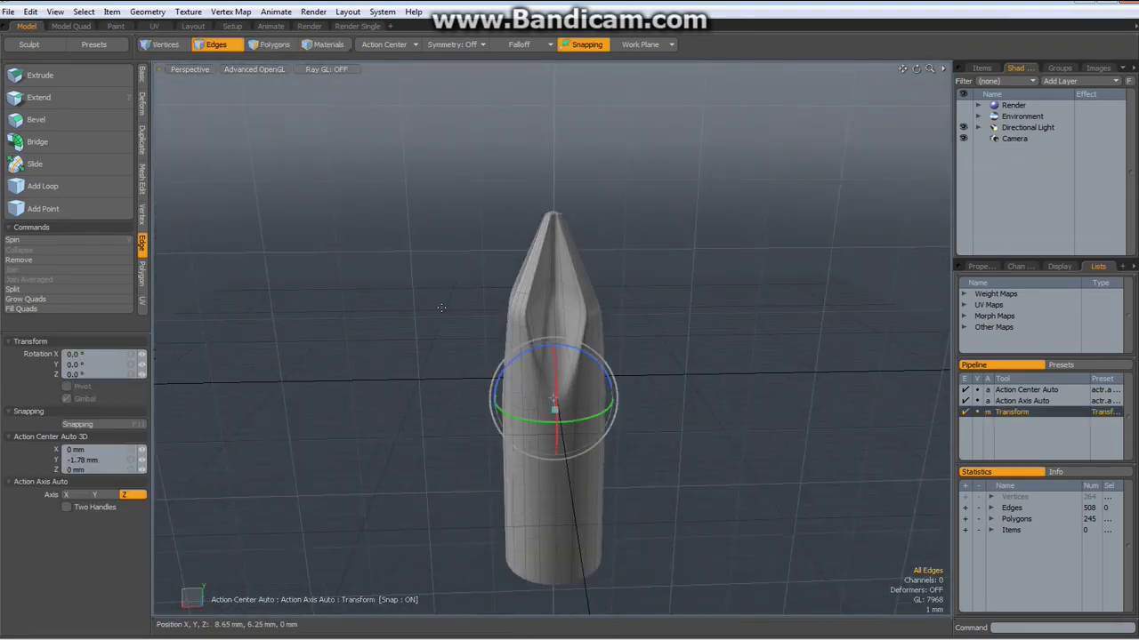
{"action": "left_click_drag", "start_coordinate": [574, 355], "coordinate": [599, 421]}
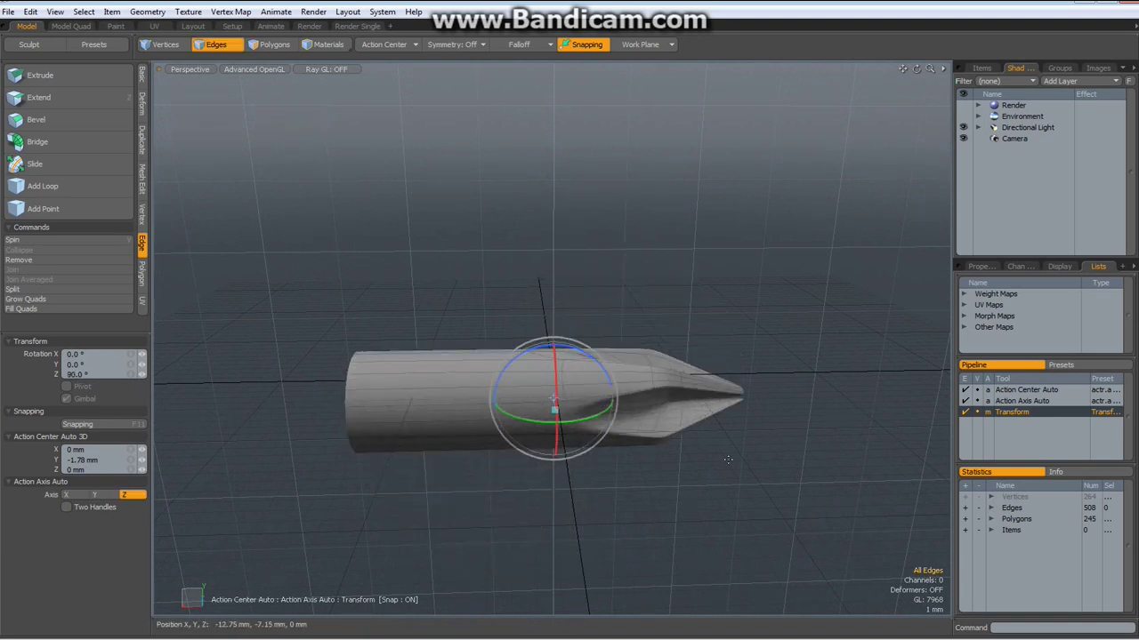
{"action": "left_click_drag", "start_coordinate": [796, 459], "coordinate": [448, 433], "text": "alt"}
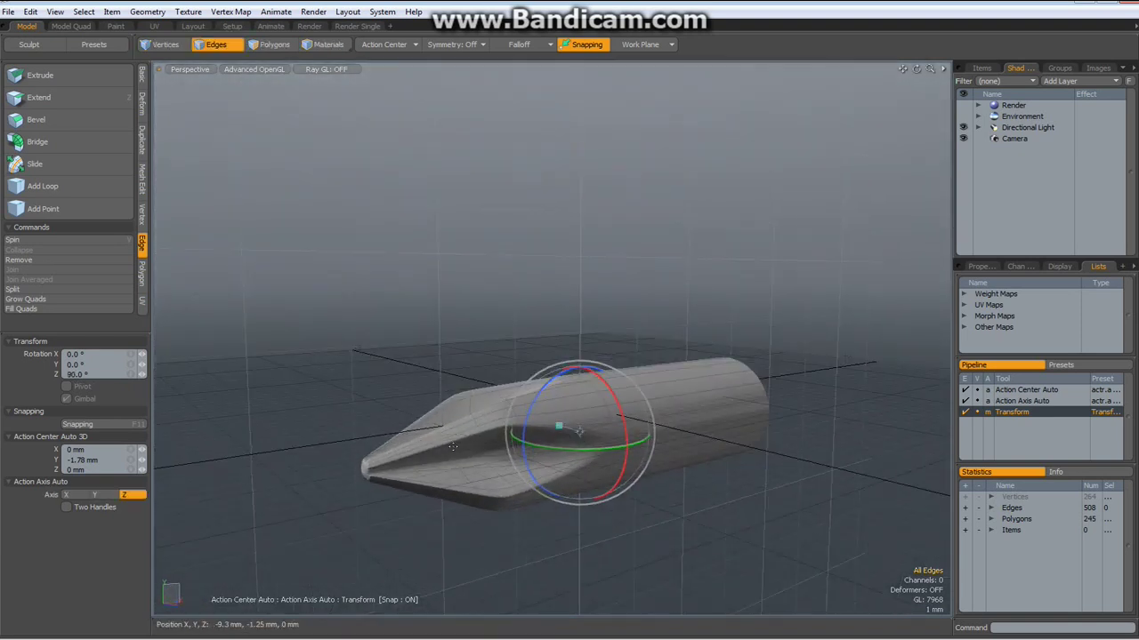
{"action": "key", "text": "space"}
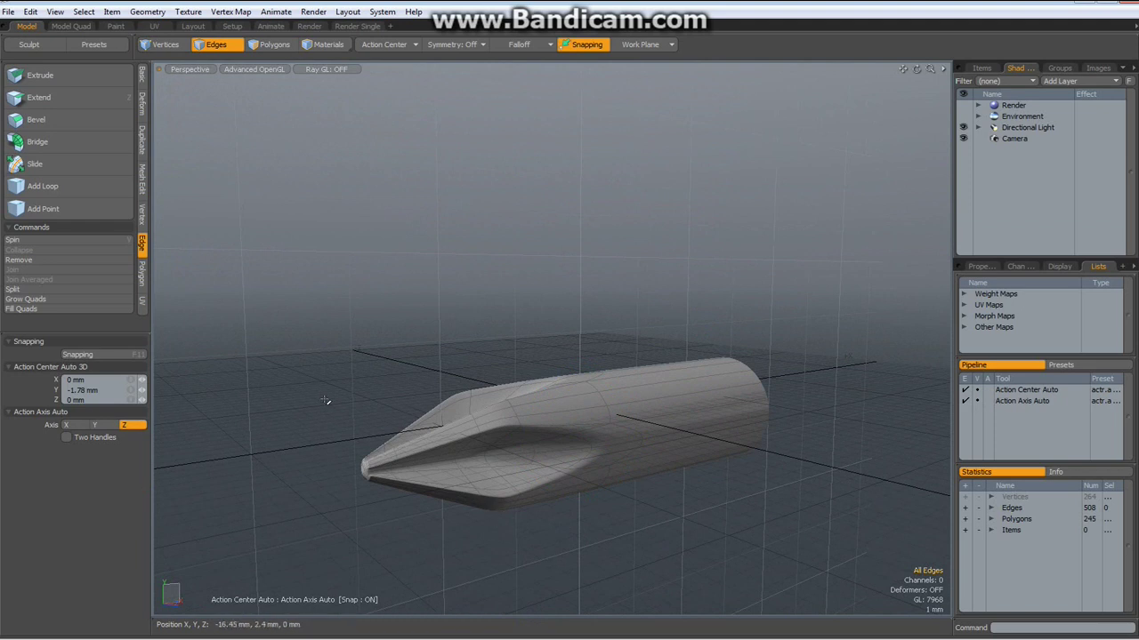
Hide the grid and workplane and set the viewport shading to Reflection
{"action": "key", "text": "ctrl+2"}
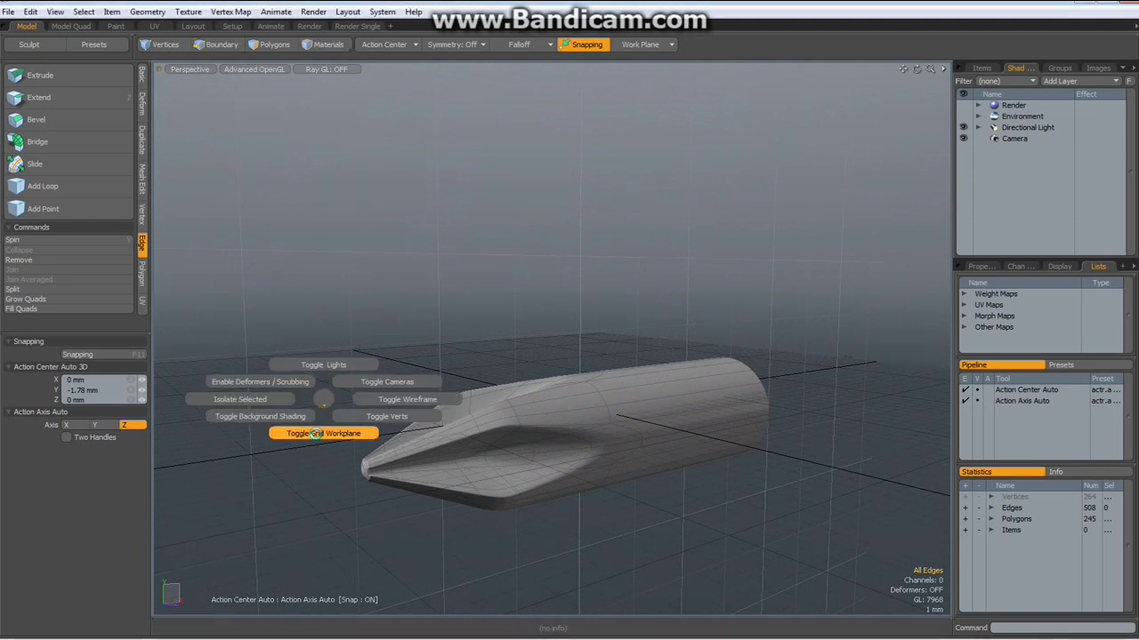
{"action": "left_click", "coordinate": [315, 433]}
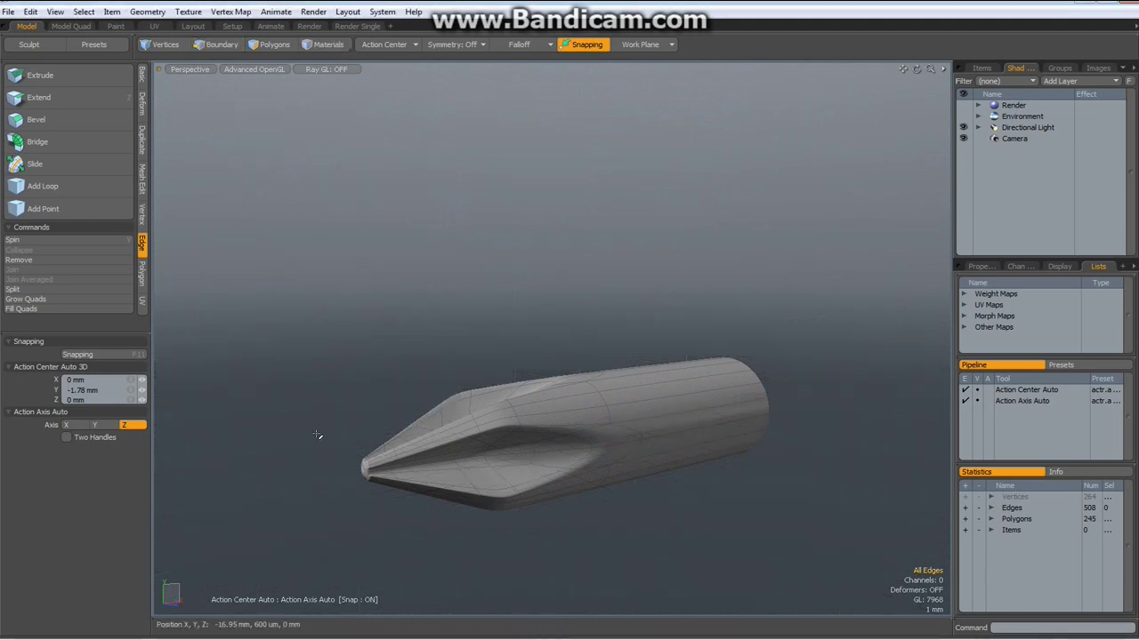
{"action": "left_click", "coordinate": [253, 70]}
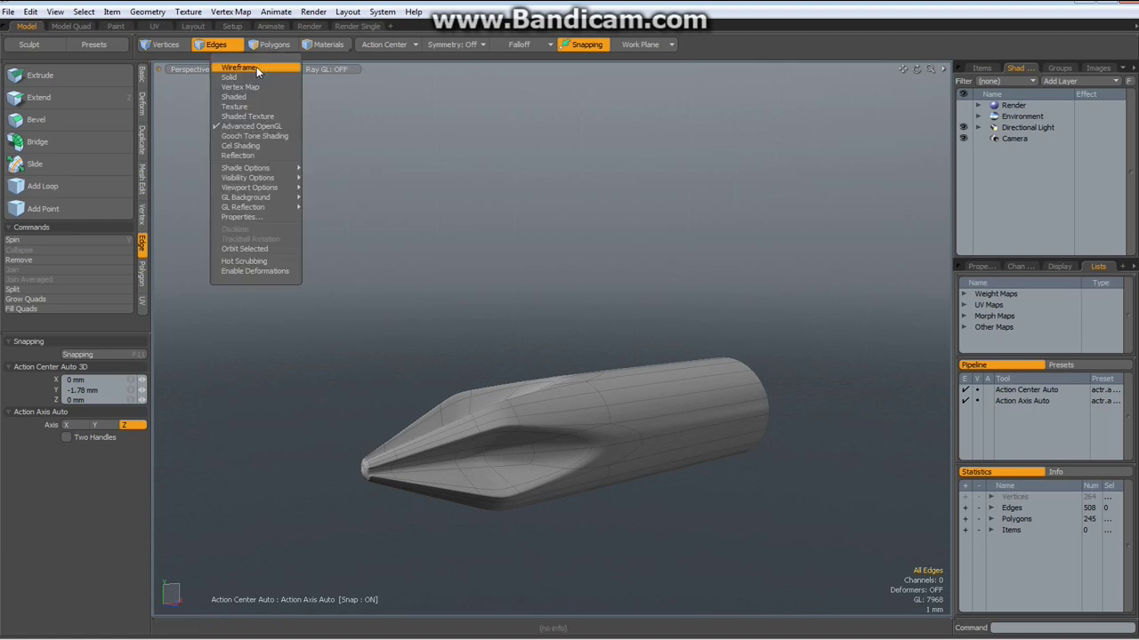
{"action": "left_click", "coordinate": [259, 155]}
Examine the reflections across the recesses, prongs and domed tip from close up and different angles
{"action": "scroll", "coordinate": [520, 437], "scroll_direction": "up", "scroll_amount": 4}
{"action": "scroll", "coordinate": [520, 437], "scroll_direction": "down", "scroll_amount": 4}
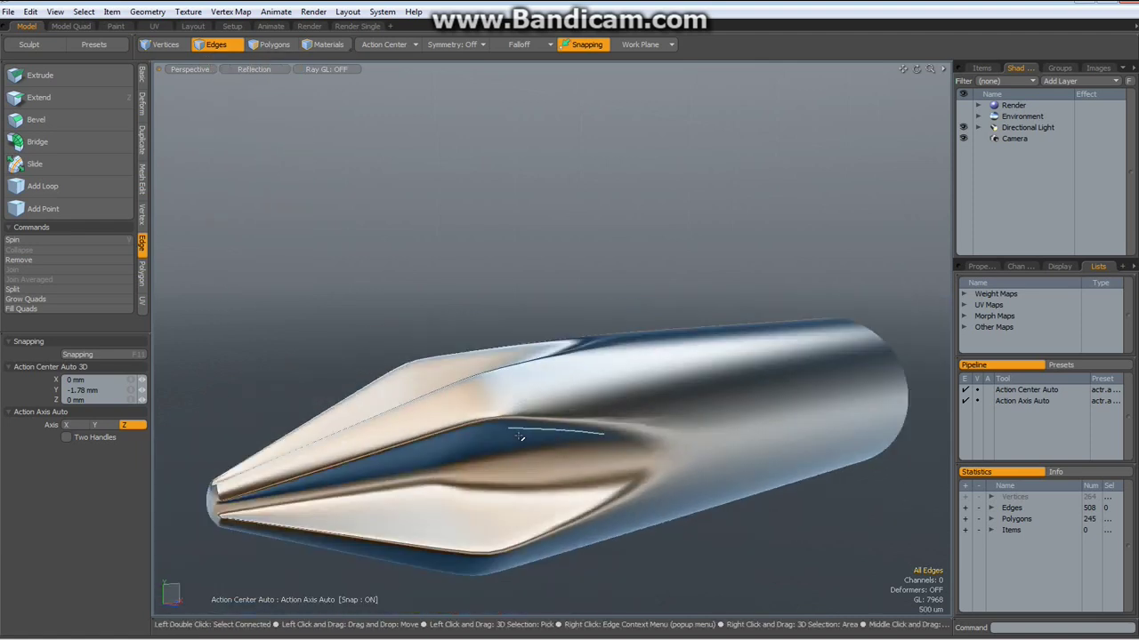
{"action": "scroll", "coordinate": [519, 436], "scroll_direction": "up", "scroll_amount": 2}
{"action": "left_click_drag", "start_coordinate": [519, 435], "coordinate": [506, 464], "text": "alt"}
{"action": "scroll", "coordinate": [442, 465], "scroll_direction": "up", "scroll_amount": 2}
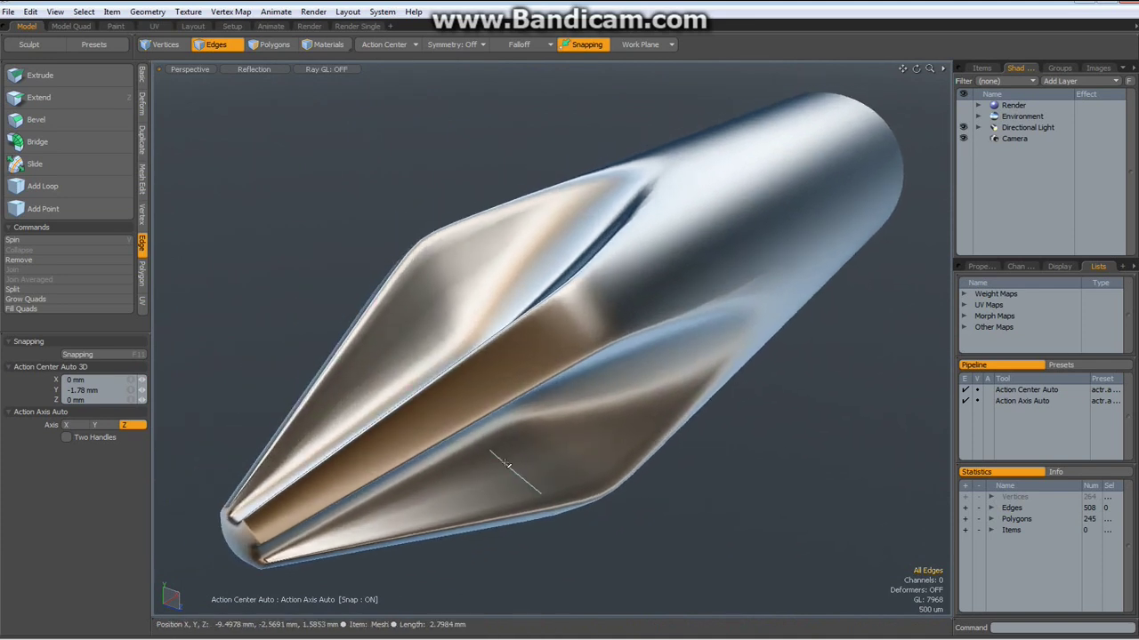